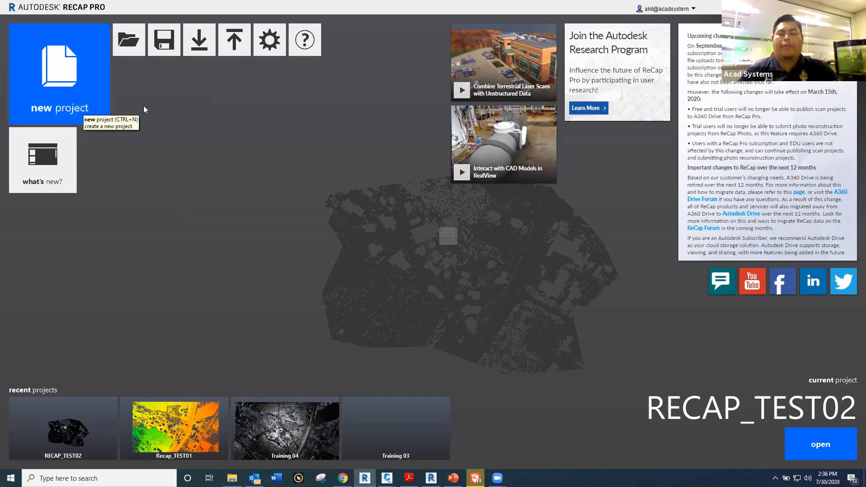
# - Create a new point cloud import project named "Test 01", keeping the proposed save folder
pyautogui.click(69, 85)
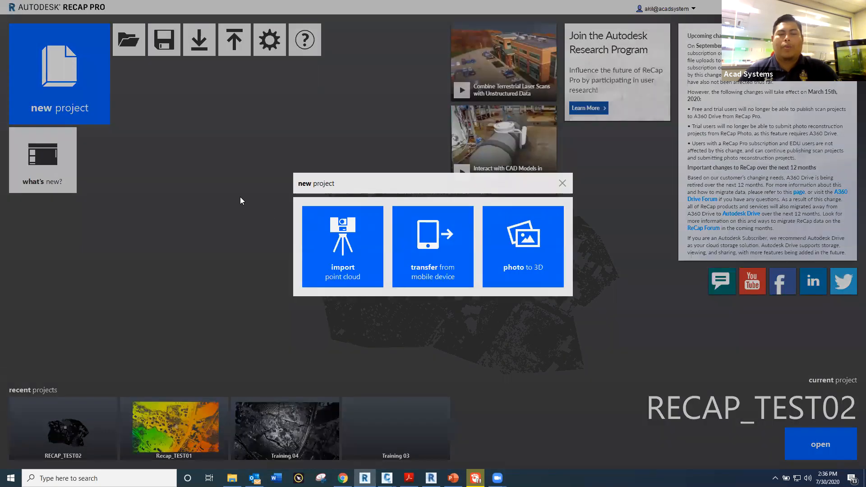
pyautogui.click(352, 253)
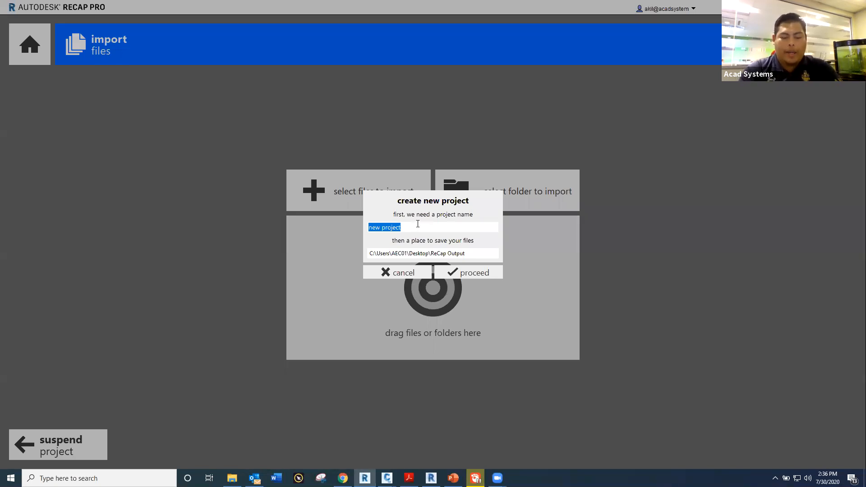
pyautogui.write('Test 01')
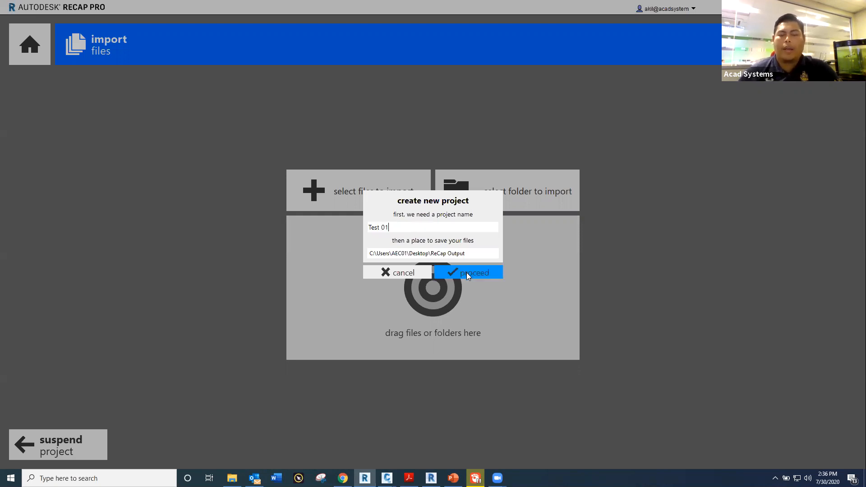
pyautogui.click(468, 275)
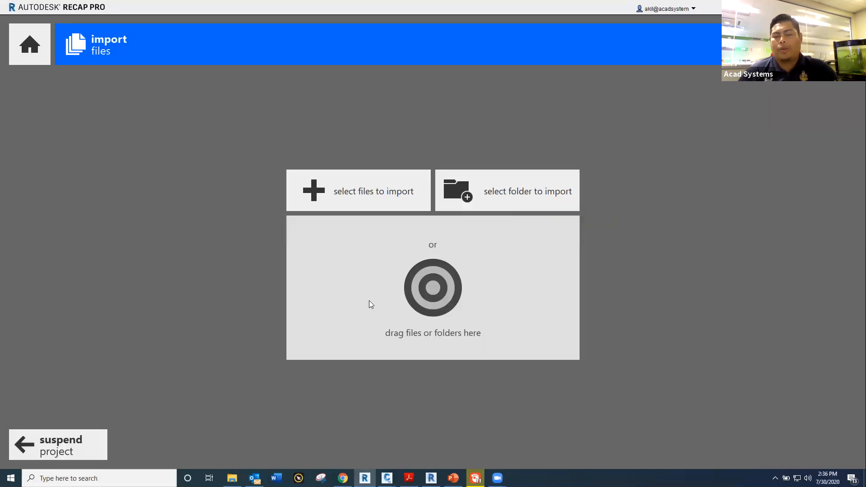
# - Select the GDS0134-BRSO-006-DTM file from the AEC Survey folder on the Desktop for import
pyautogui.click(374, 204)
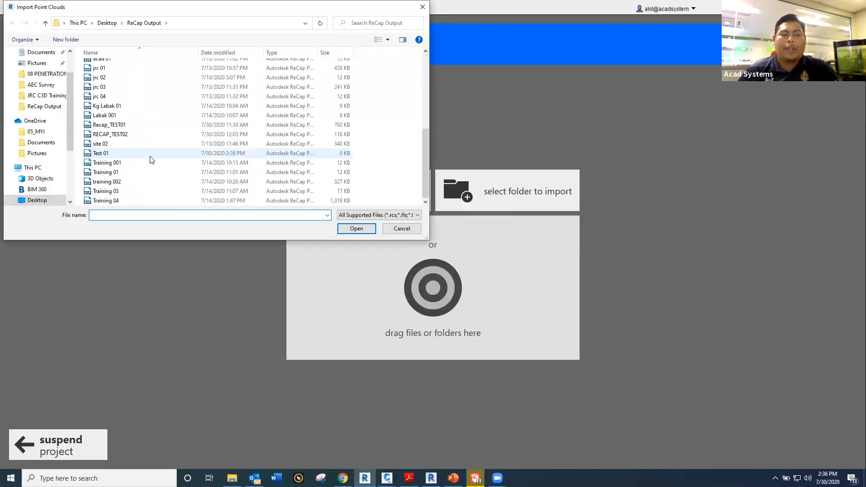
pyautogui.click(107, 23)
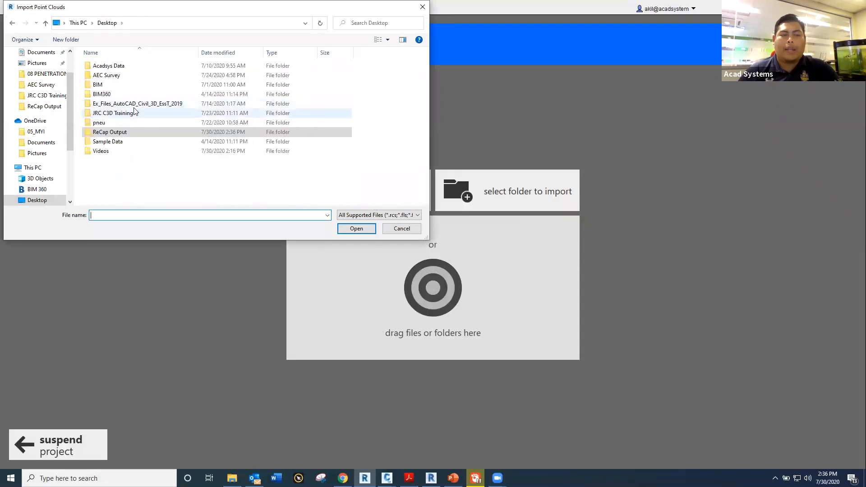
pyautogui.doubleClick(124, 76)
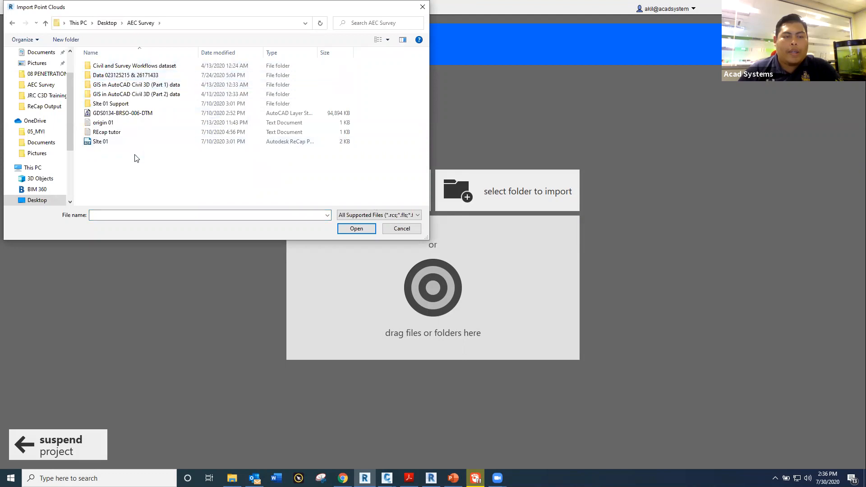
pyautogui.click(148, 115)
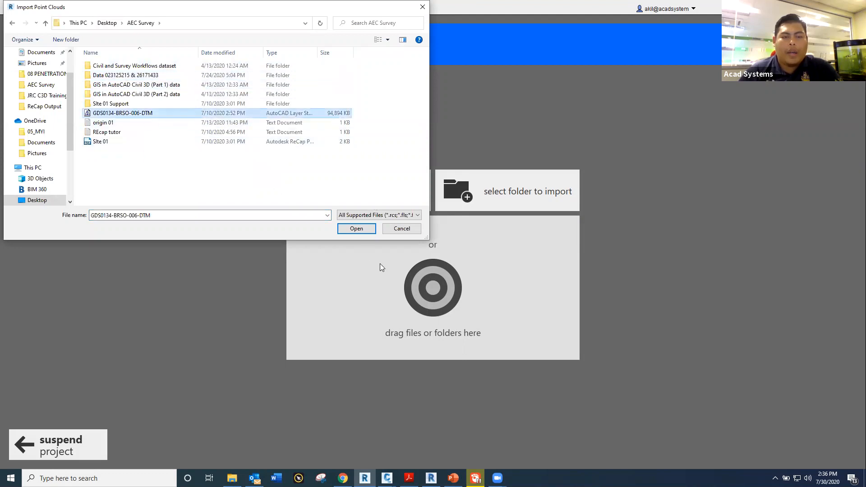
pyautogui.click(352, 229)
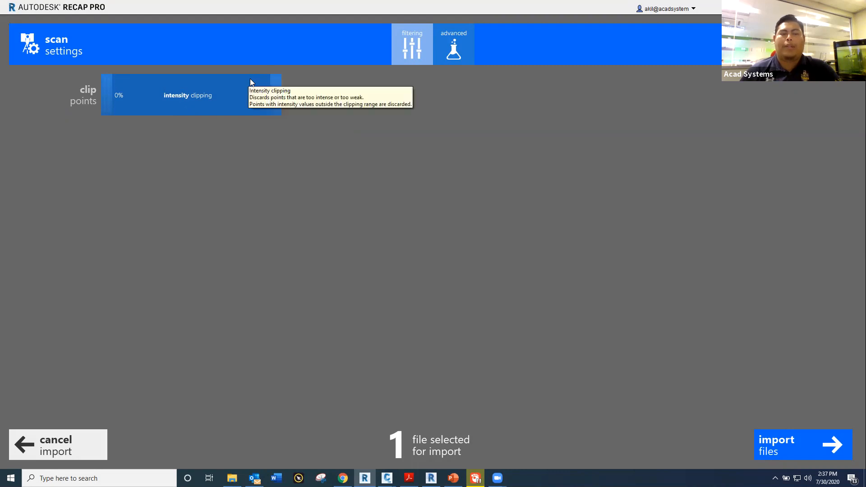
# - In the advanced scan settings, search for "timbalai" and set the current coordinate system to TIMBALAI.LL
pyautogui.click(454, 56)
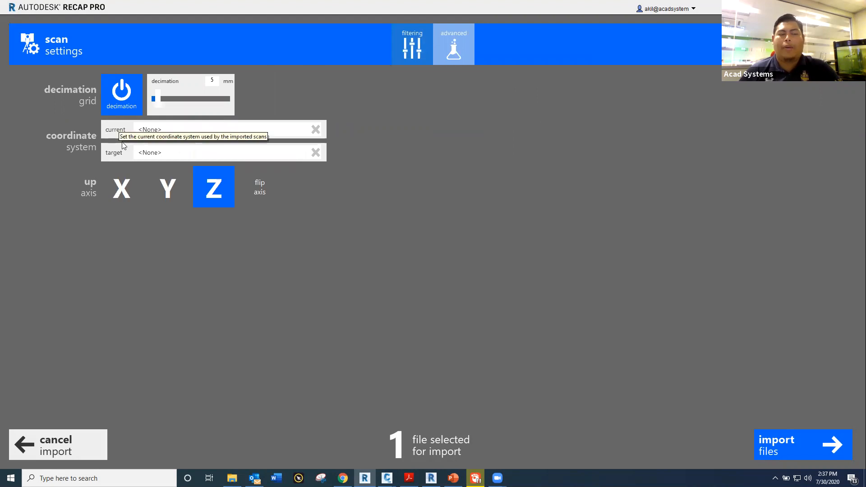
pyautogui.click(210, 132)
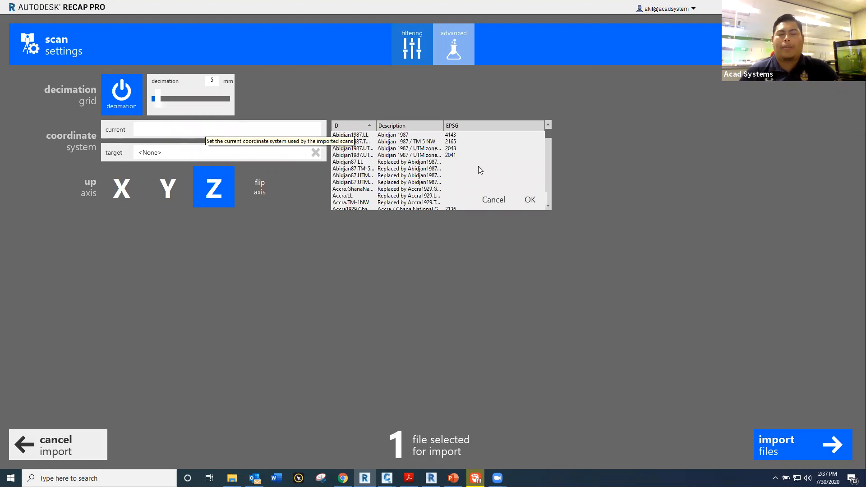
pyautogui.scroll(-2, 357, 167)
pyautogui.scroll(-2, 356, 167)
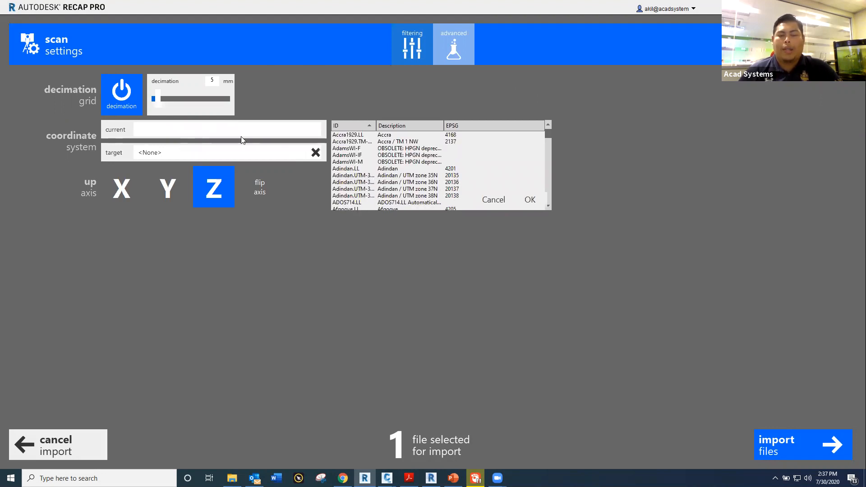
pyautogui.write('ti')
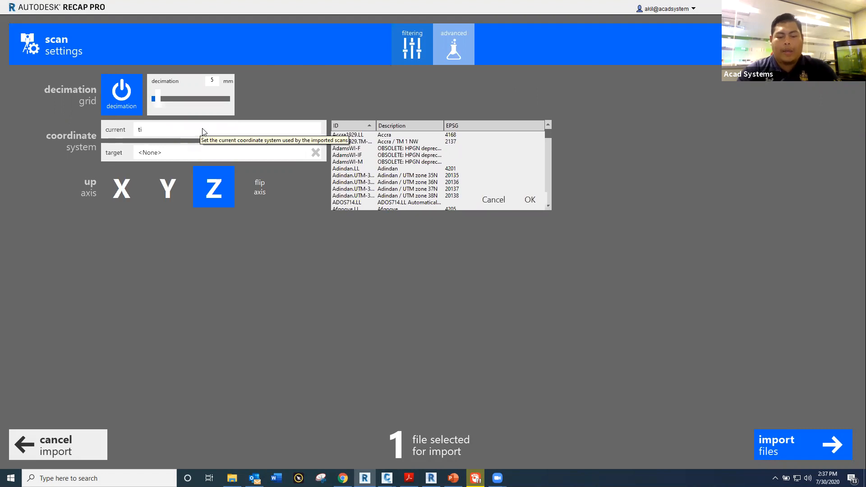
pyautogui.write('mbalai')
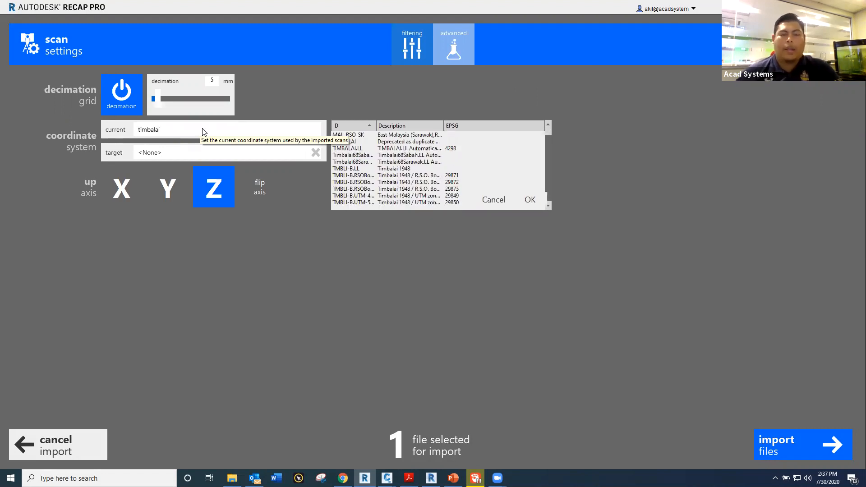
pyautogui.click(404, 150)
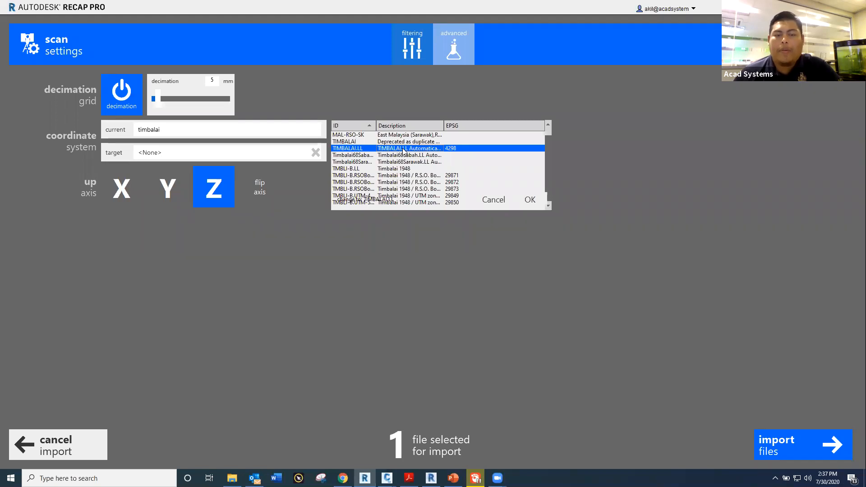
pyautogui.click(527, 199)
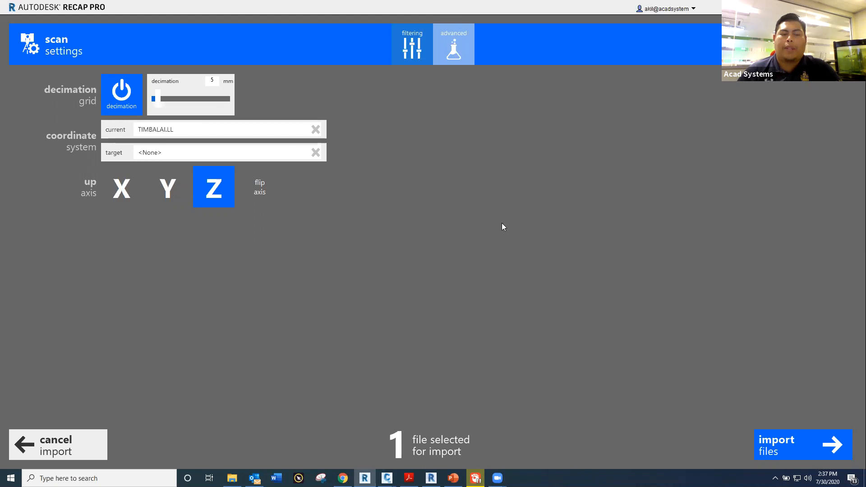
# - Set the target coordinate system of the scan to TIMBALAI.LL as well
pyautogui.click(173, 155)
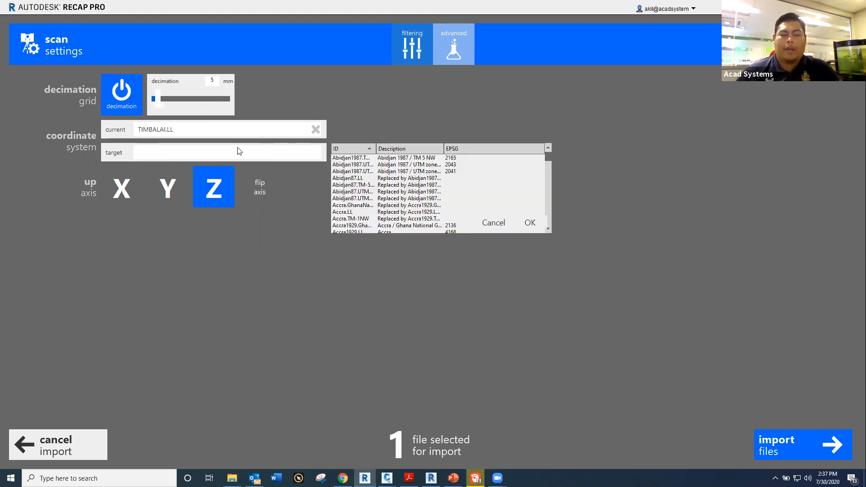
pyautogui.write('timbalai')
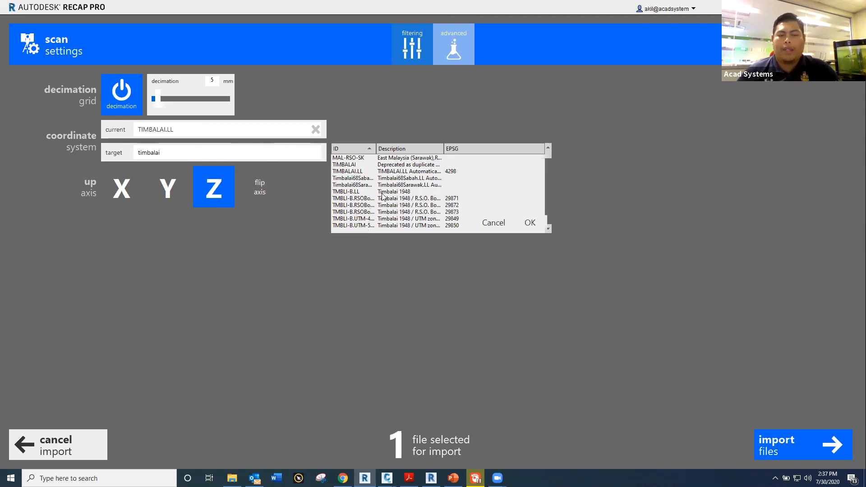
pyautogui.click(426, 174)
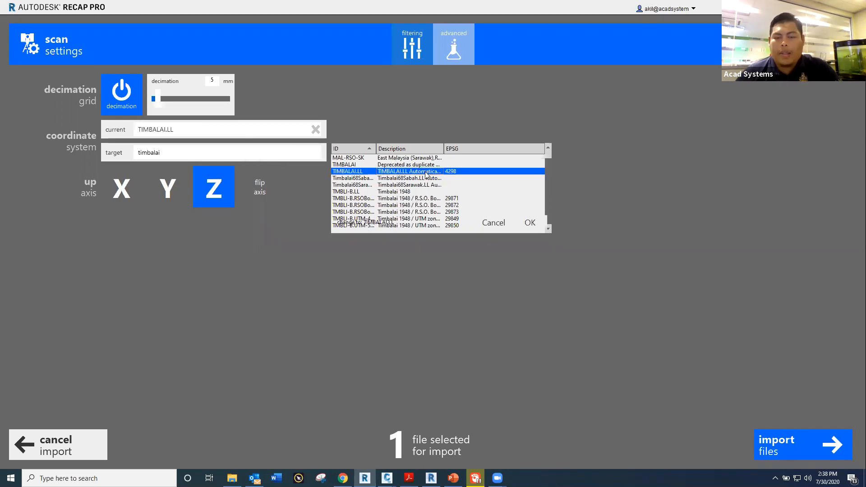
pyautogui.click(531, 223)
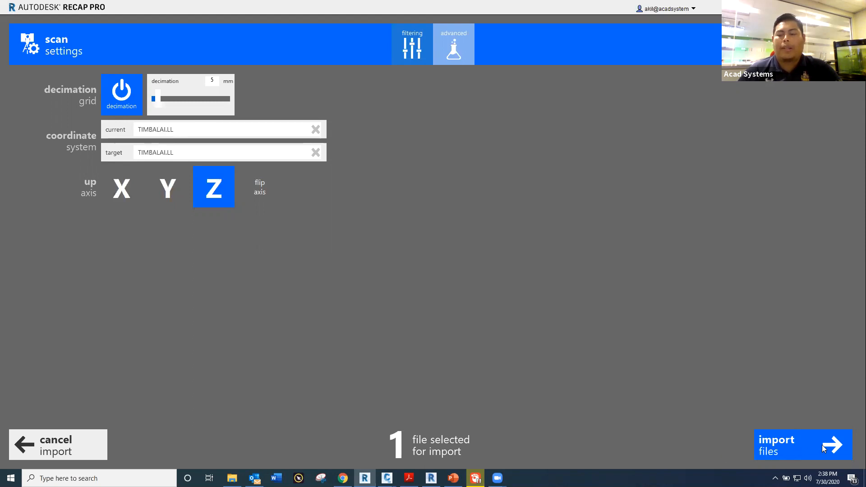
# - Import and index the selected scan file, and launch the project to display its point cloud
pyautogui.click(798, 444)
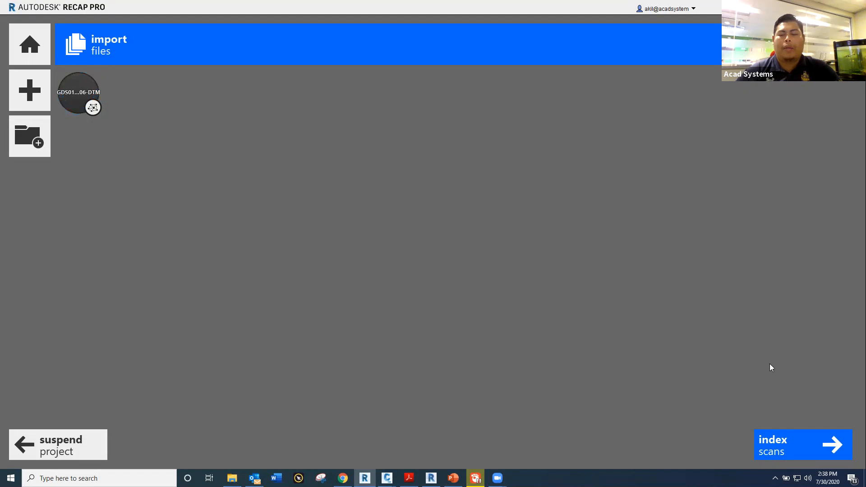
pyautogui.click(799, 447)
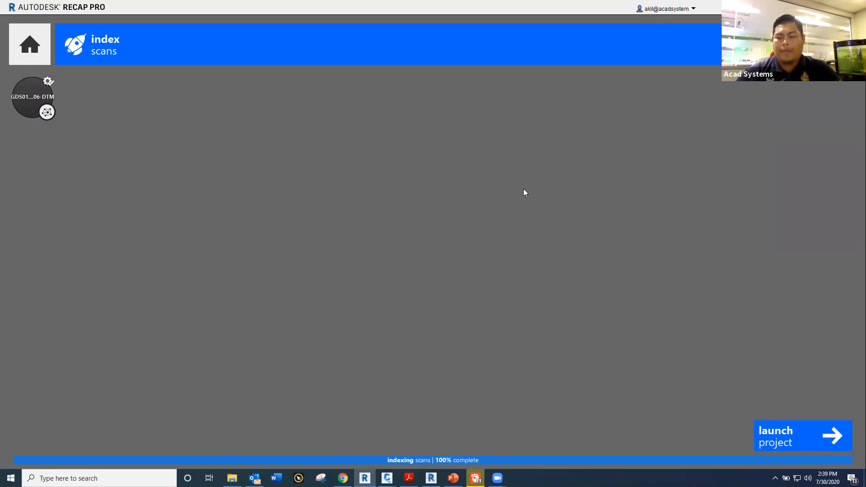
pyautogui.click(797, 439)
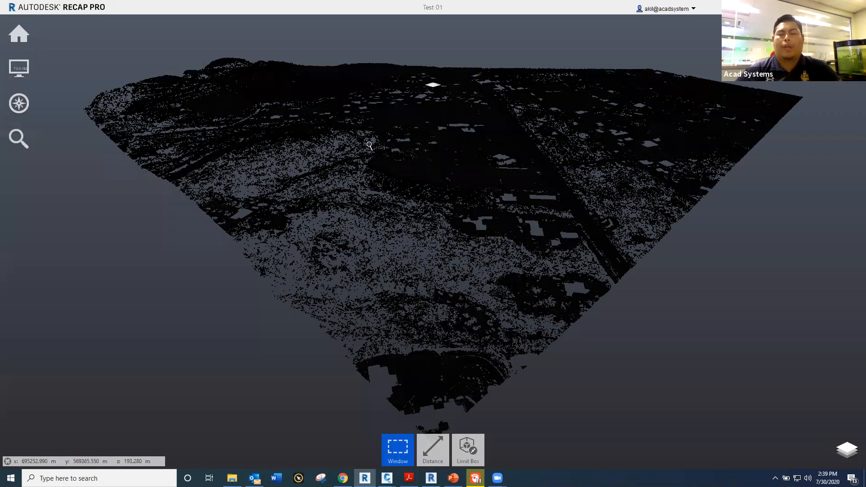
# - Examine the point cloud's overall extent, roads and building areas from several distances and angles
pyautogui.scroll(-3, 379, 167)
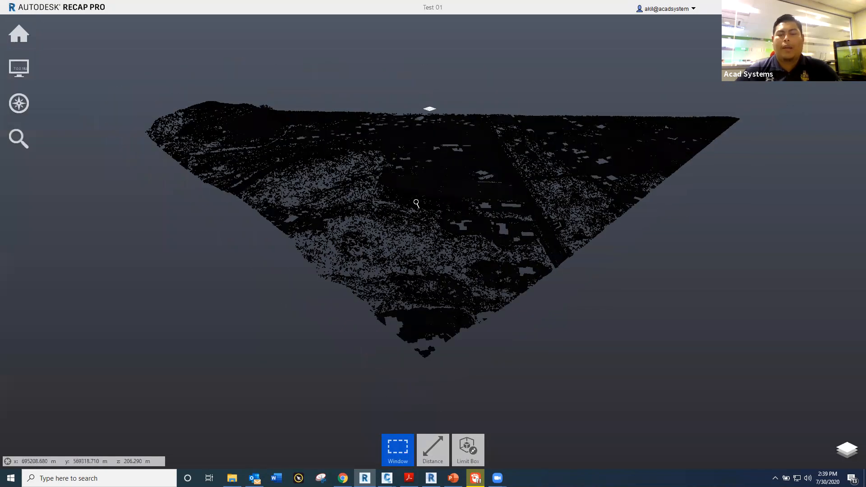
pyautogui.scroll(2, 357, 179)
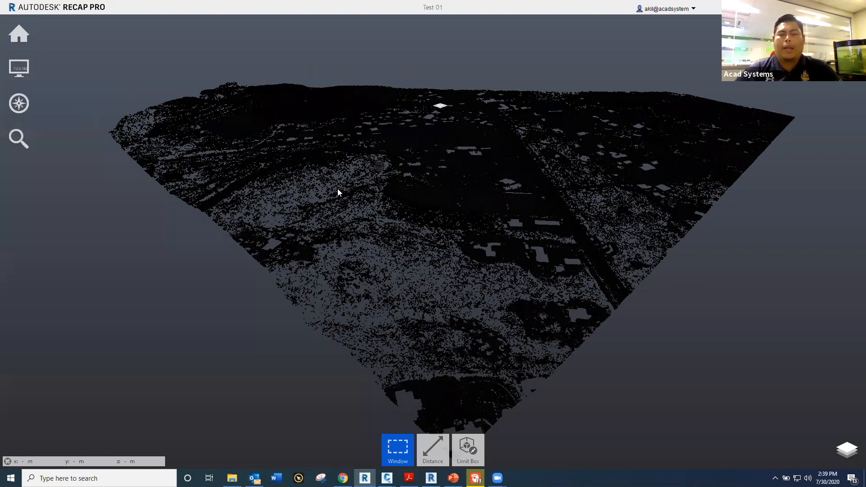
pyautogui.scroll(2, 338, 189)
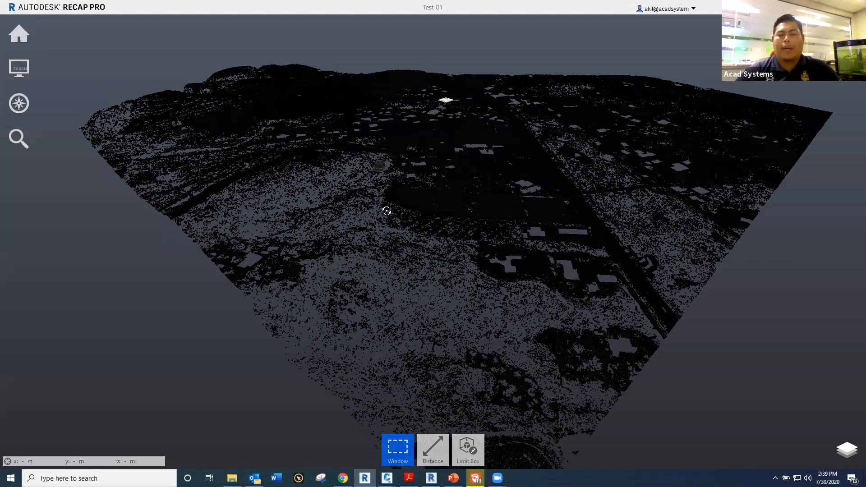
pyautogui.scroll(1, 505, 220)
pyautogui.scroll(1, 664, 252)
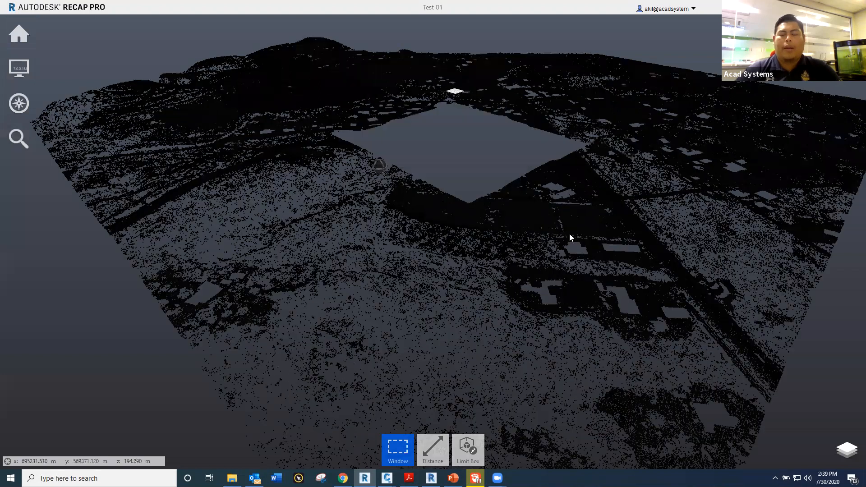
pyautogui.scroll(1, 529, 237)
pyautogui.moveTo(495, 234); pyautogui.dragTo(424, 271, button='middle')
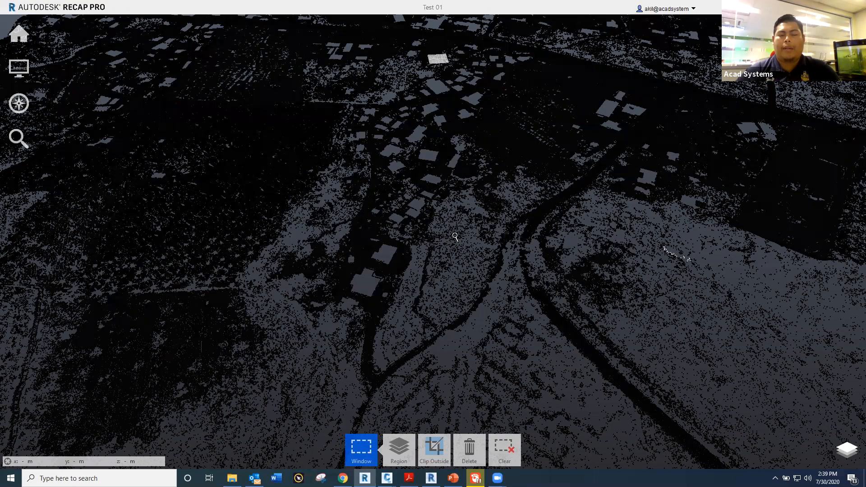
pyautogui.scroll(-1, 390, 253)
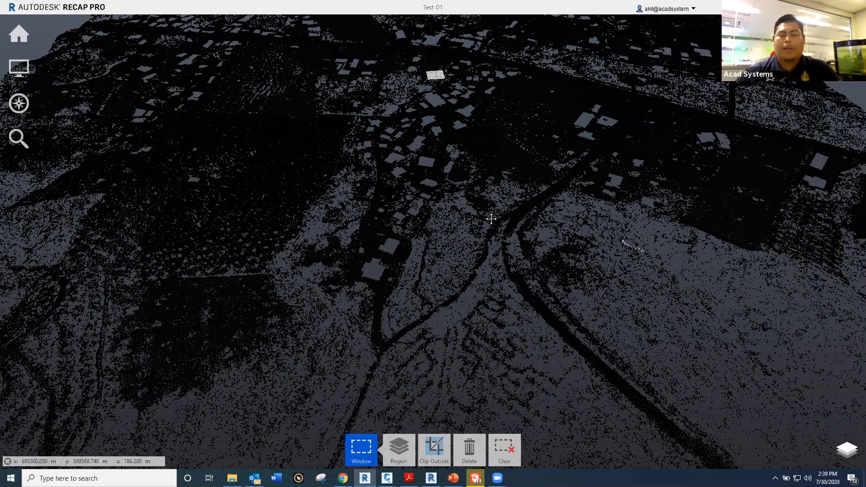
pyautogui.scroll(-2, 471, 226)
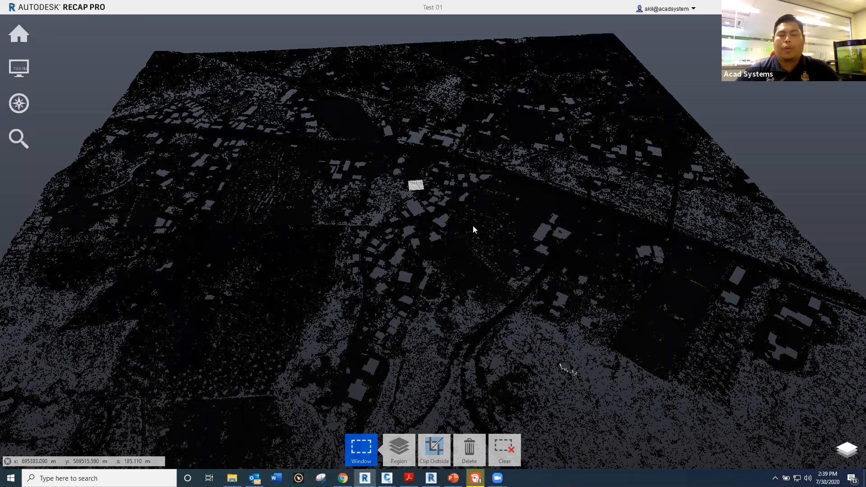
pyautogui.scroll(3, 428, 251)
pyautogui.scroll(1, 364, 188)
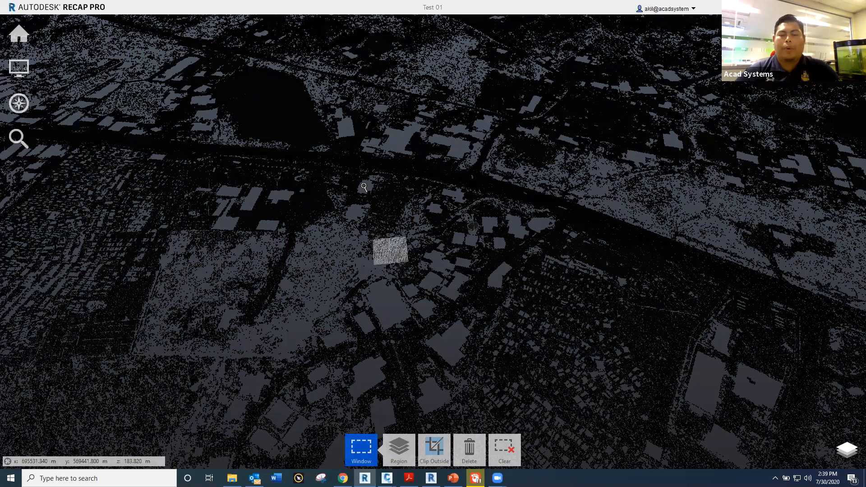
pyautogui.scroll(1, 368, 217)
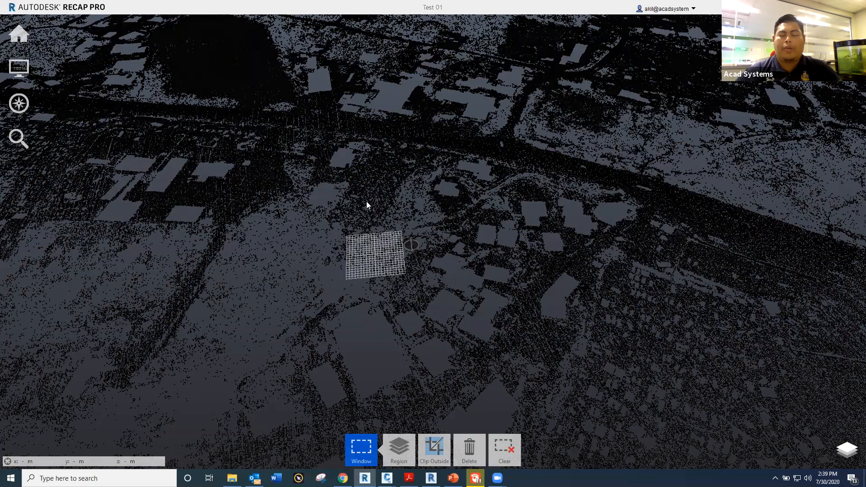
pyautogui.scroll(-1, 326, 181)
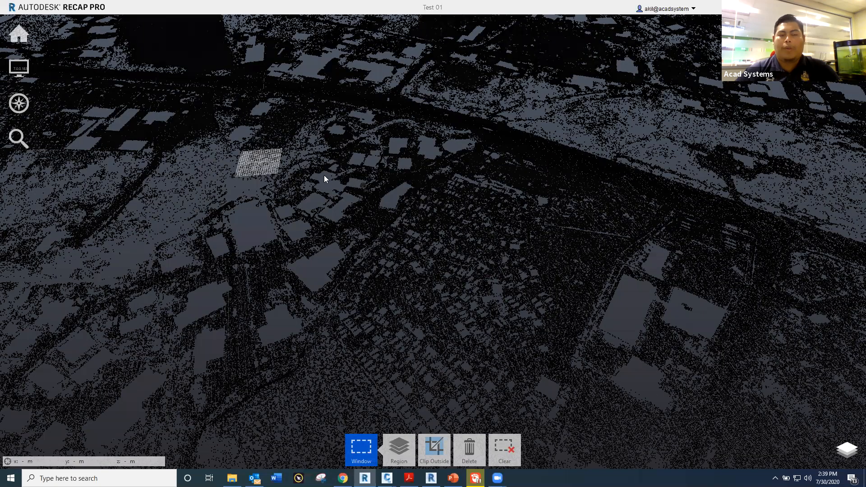
pyautogui.scroll(2, 355, 186)
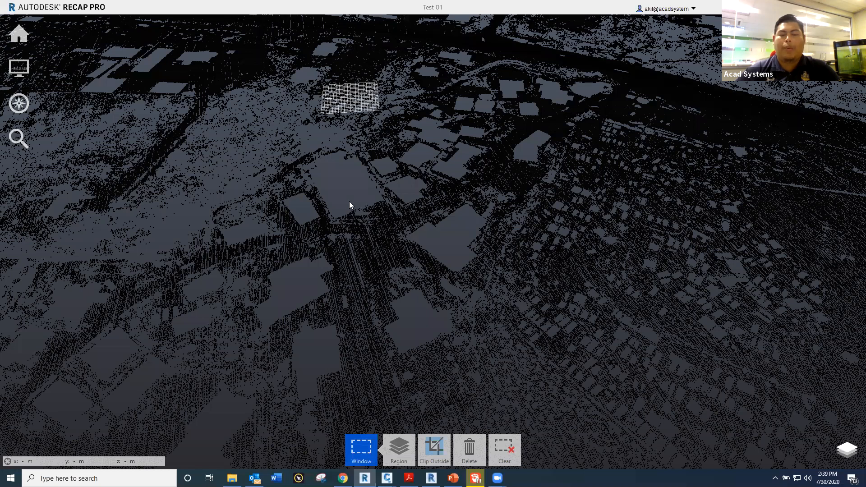
pyautogui.scroll(-2, 350, 204)
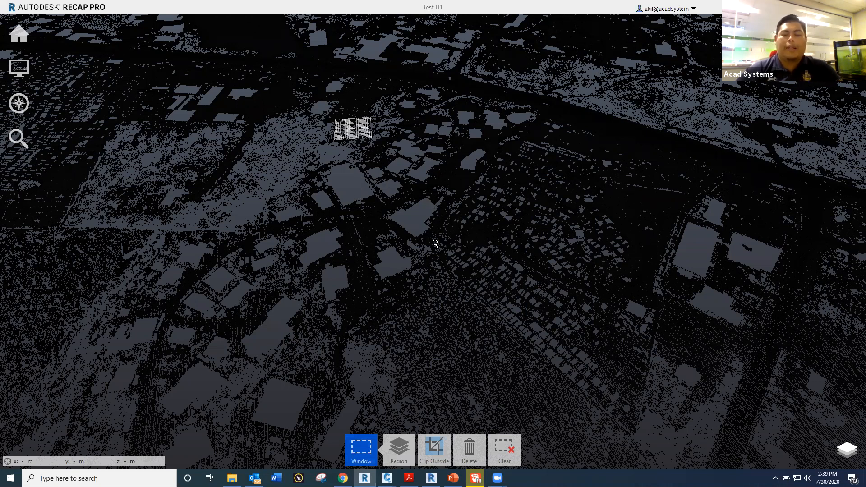
# - Examine the whole terrain from farther away and from directly above, focusing on the central building cluster and the roads around it
pyautogui.scroll(-2, 435, 246)
pyautogui.scroll(-2, 418, 244)
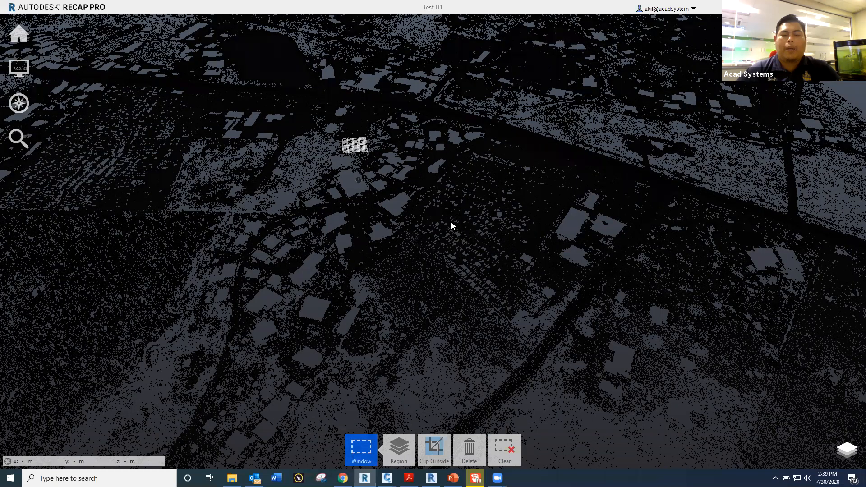
pyautogui.scroll(-2, 453, 226)
pyautogui.scroll(-4, 438, 248)
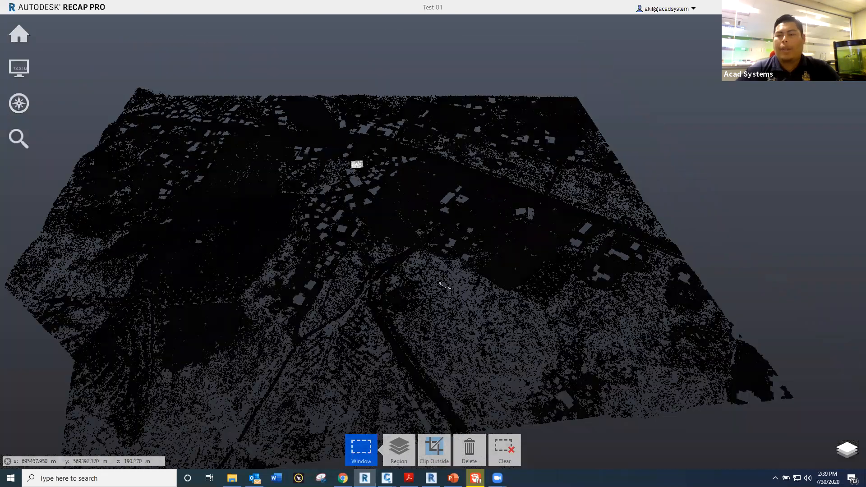
pyautogui.scroll(2, 439, 248)
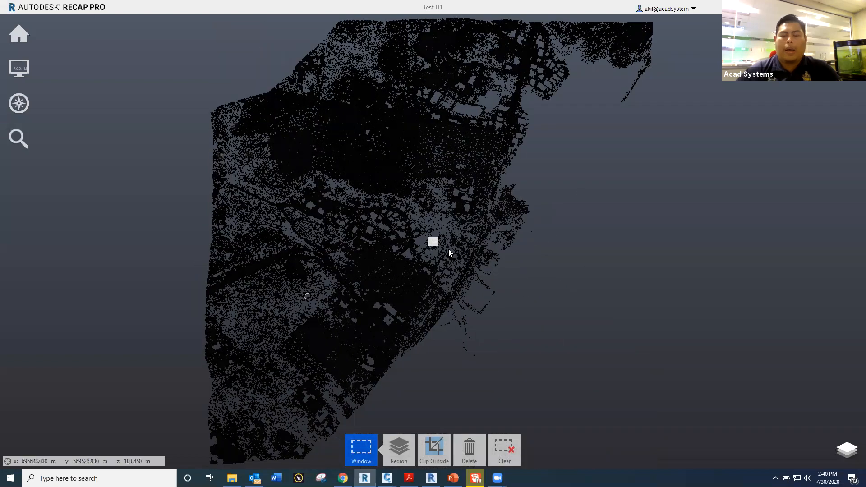
pyautogui.scroll(5, 449, 249)
pyautogui.scroll(1, 338, 284)
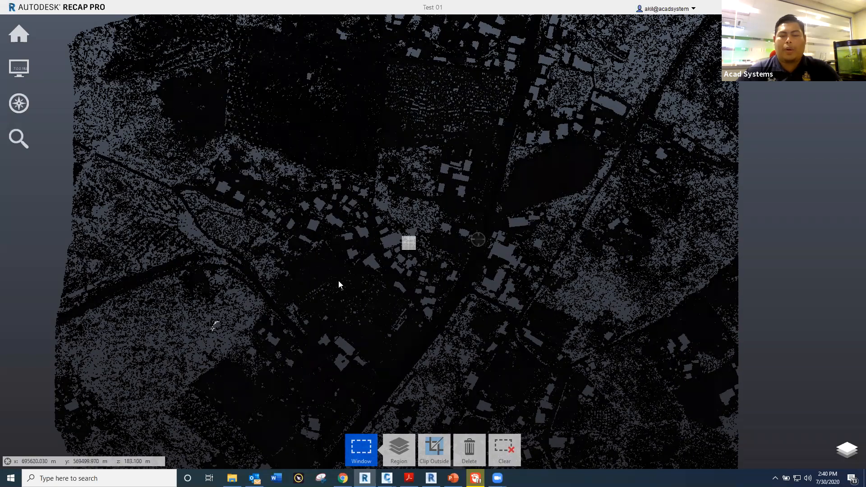
pyautogui.scroll(-2, 440, 350)
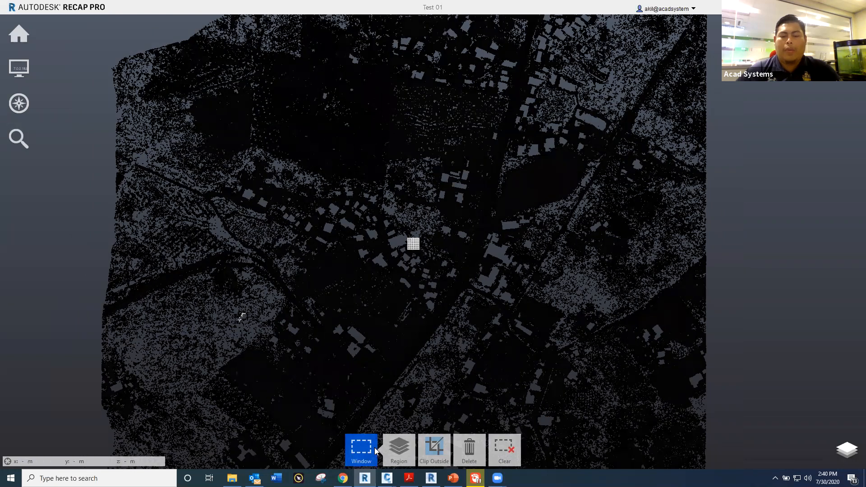
# - Select a rectangular area of points covering the central buildings and the road crossing them with a window selection
pyautogui.moveTo(365, 453)
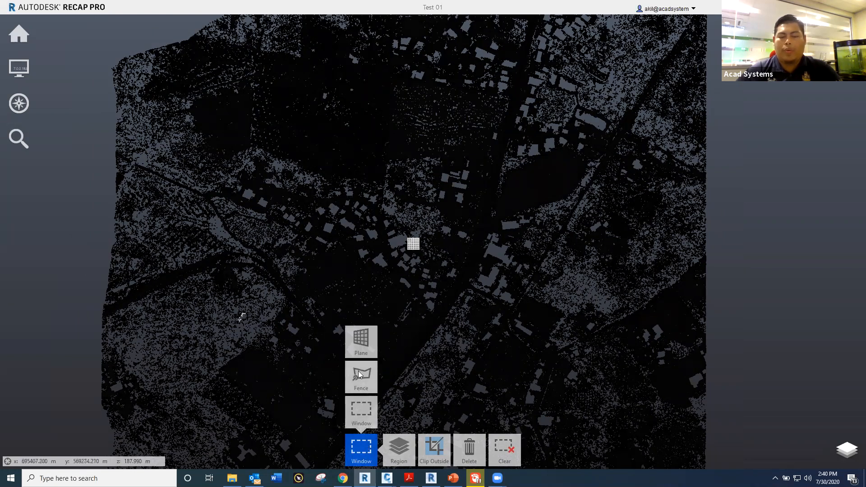
pyautogui.moveTo(317, 194); pyautogui.dragTo(437, 288)
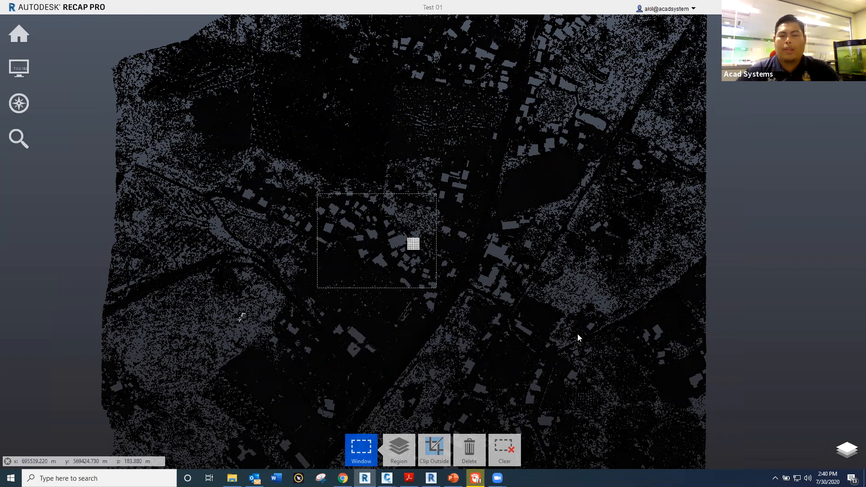
pyautogui.moveTo(582, 336); pyautogui.dragTo(583, 336)
# - Clear the rectangular selection and select an irregular polygon of points with Fence, enclosing the buildings on both sides of the central road
pyautogui.moveTo(361, 449)
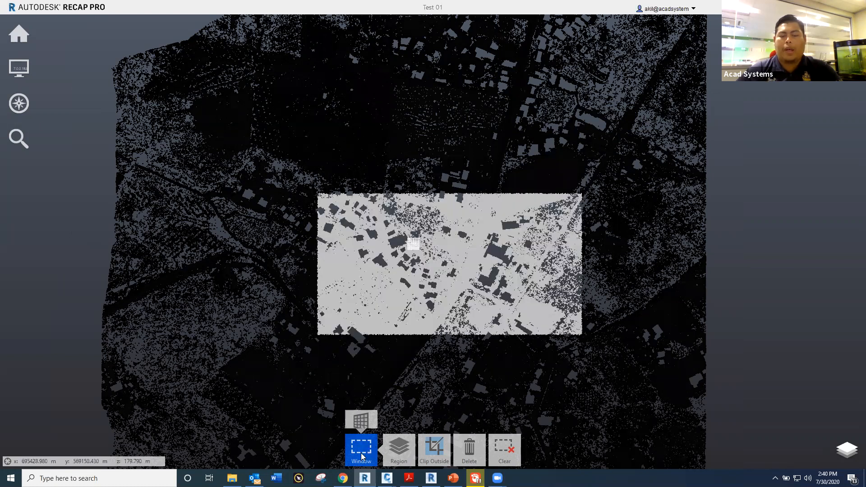
pyautogui.click(364, 377)
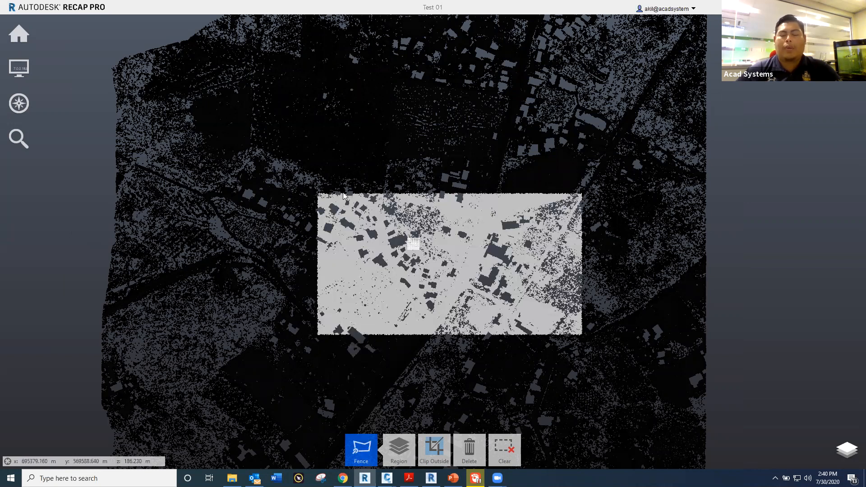
pyautogui.press('Escape')
pyautogui.moveTo(394, 452)
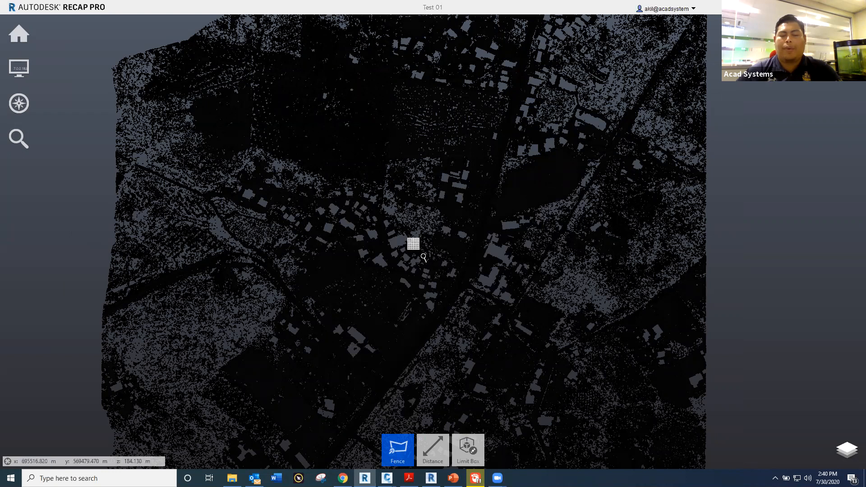
pyautogui.scroll(1, 424, 258)
pyautogui.scroll(1, 318, 220)
pyautogui.click(318, 219)
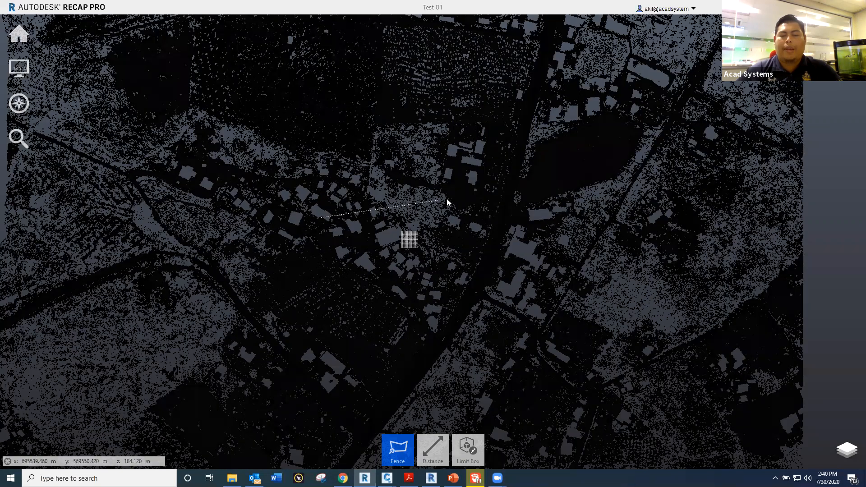
pyautogui.click(461, 186)
pyautogui.click(608, 249)
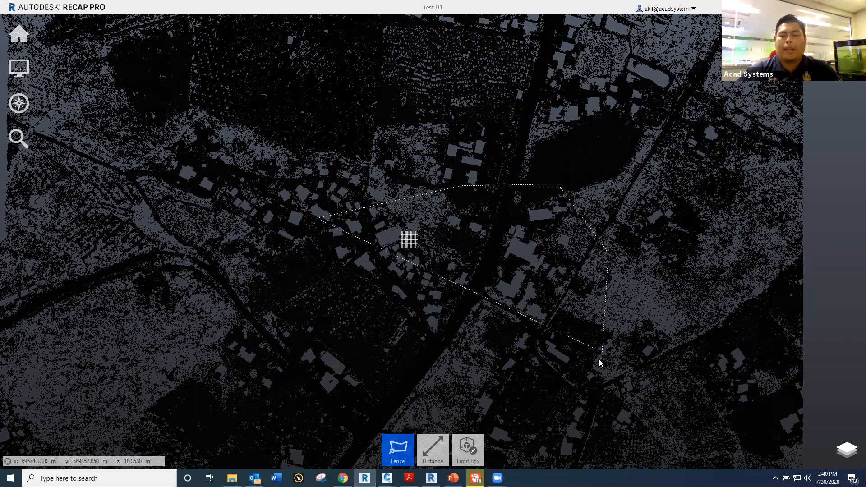
pyautogui.click(603, 349)
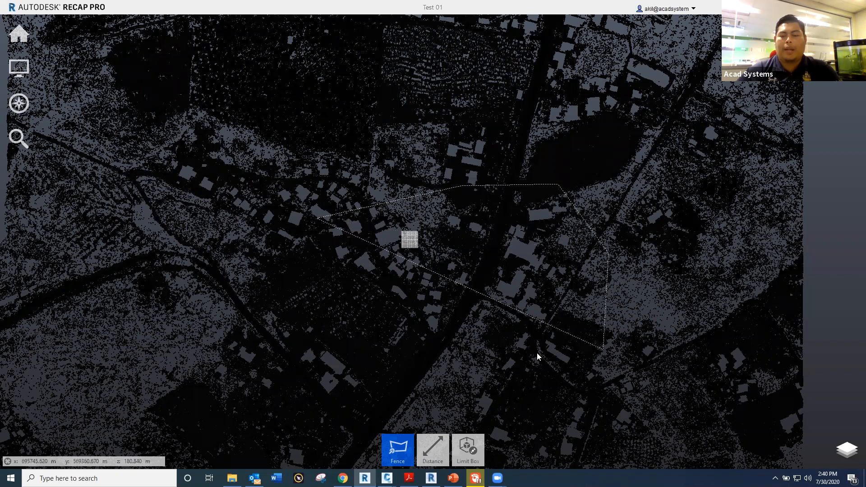
pyautogui.click(362, 336)
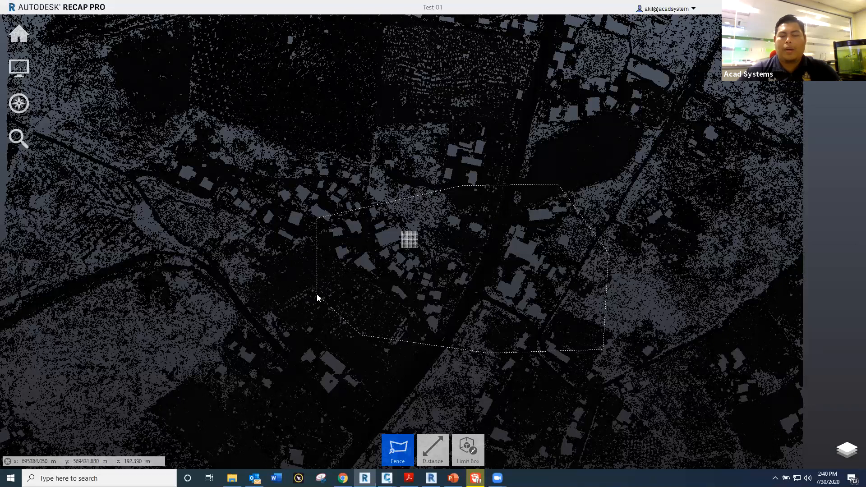
pyautogui.click(292, 329)
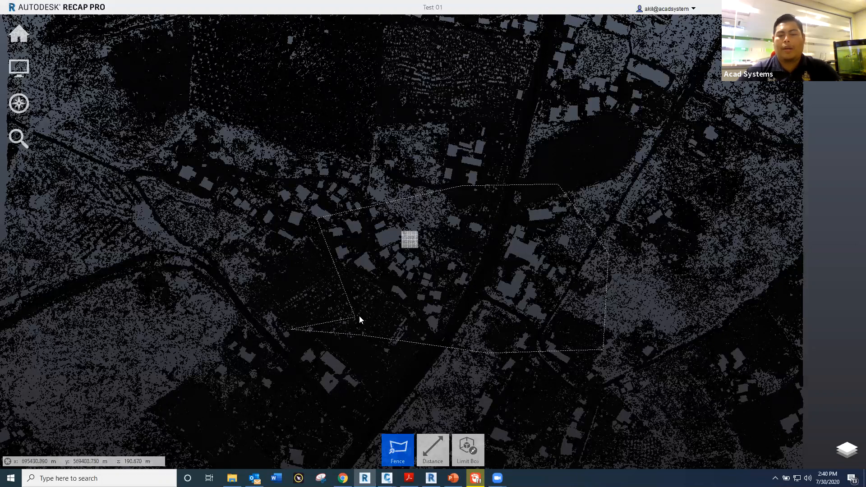
pyautogui.click(293, 329)
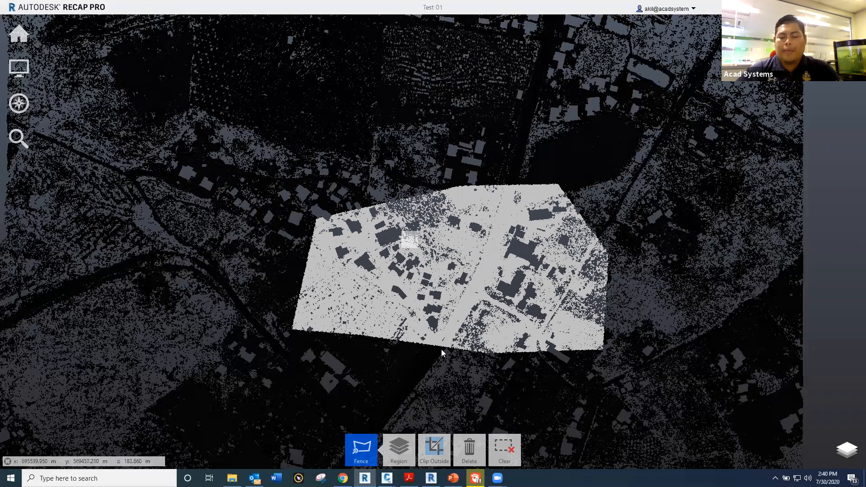
# - Clip the point cloud outside the fence selection so only the enclosed area is kept
pyautogui.scroll(-1, 442, 275)
pyautogui.scroll(-3, 519, 323)
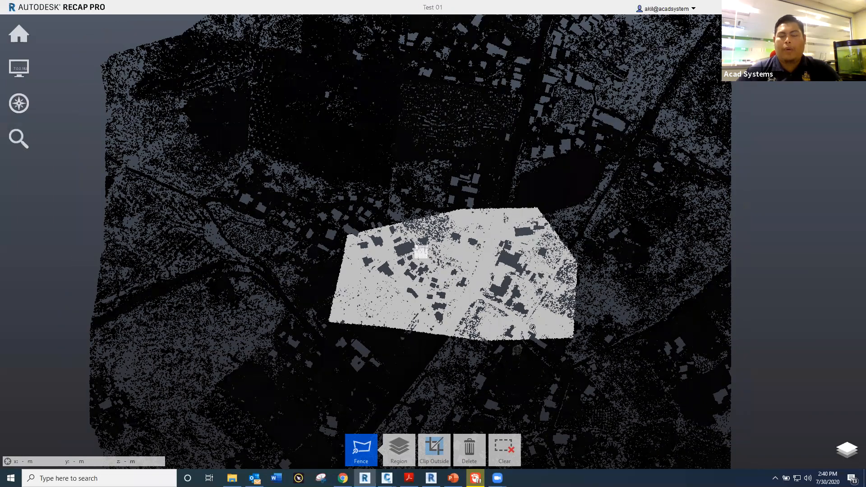
pyautogui.scroll(3, 524, 323)
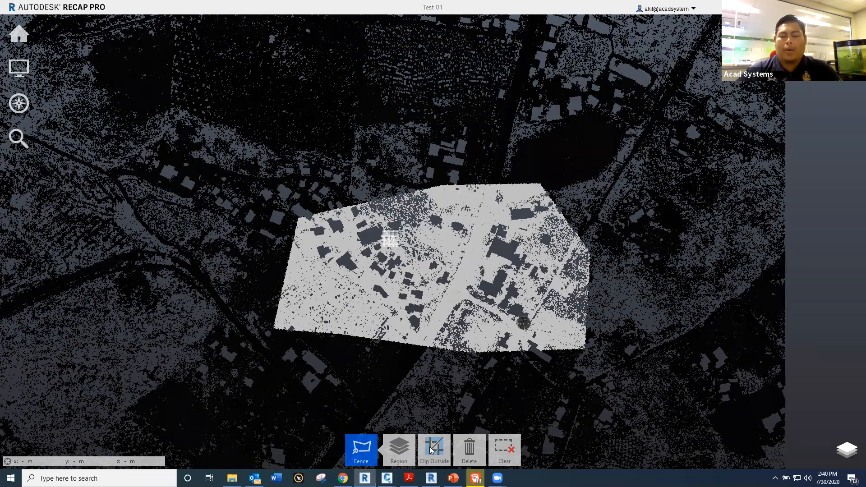
pyautogui.scroll(-1, 343, 289)
pyautogui.scroll(-1, 294, 221)
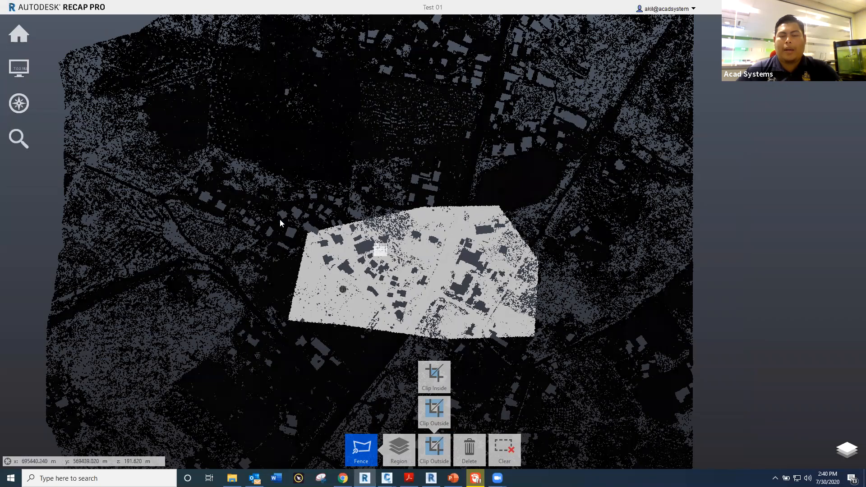
pyautogui.scroll(-1, 343, 289)
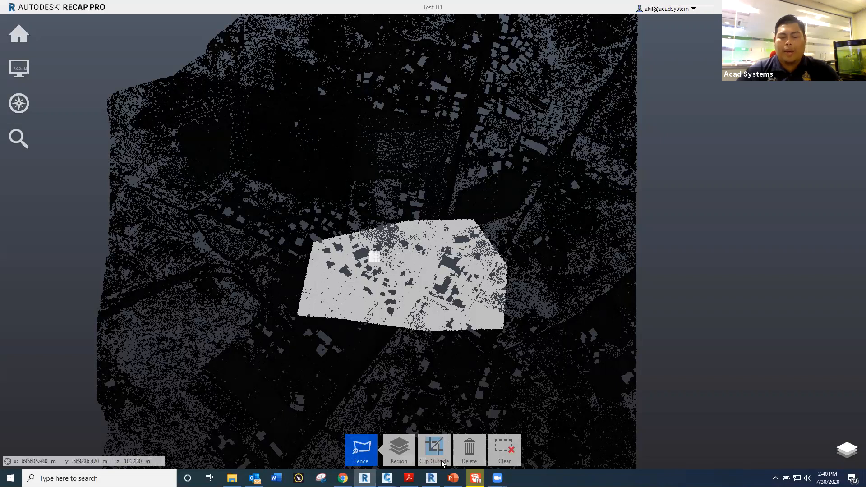
pyautogui.scroll(2, 440, 462)
pyautogui.moveTo(441, 460)
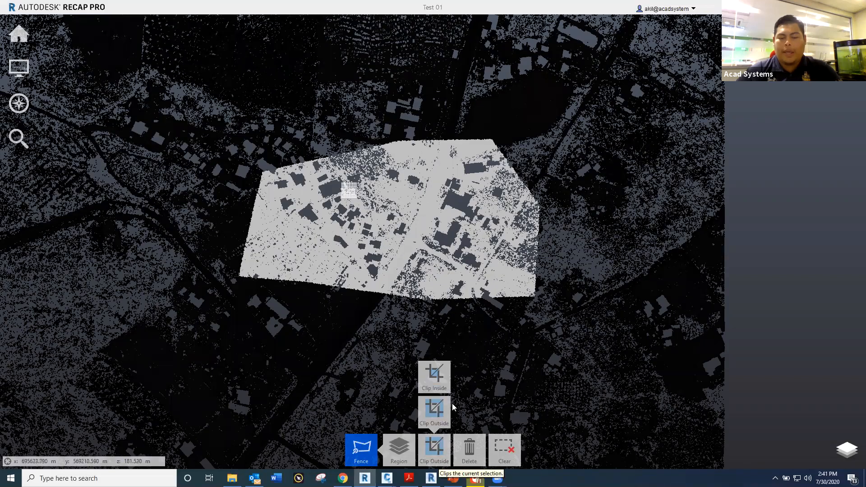
pyautogui.click(433, 418)
# - Examine the clipped terrain's buildings, road and outline closely and as a whole, and leave the Fence selection mode
pyautogui.moveTo(352, 254); pyautogui.dragTo(342, 176)
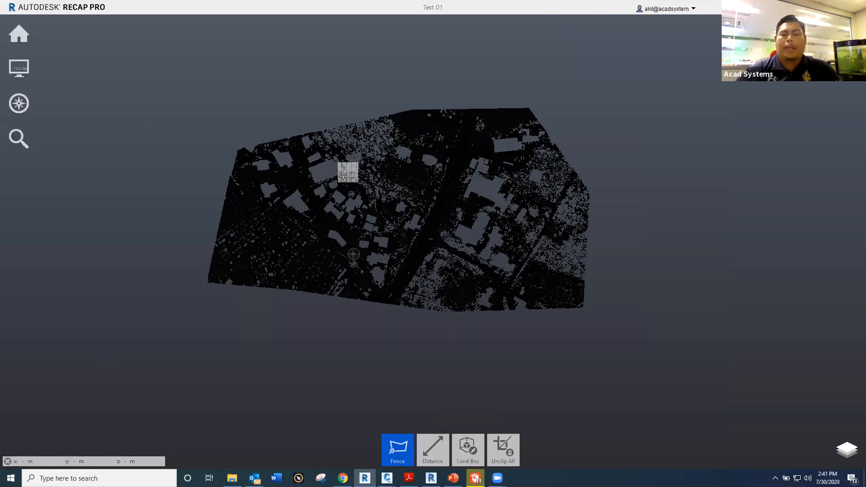
pyautogui.scroll(3, 342, 175)
pyautogui.moveTo(336, 131); pyautogui.dragTo(380, 206, button='middle')
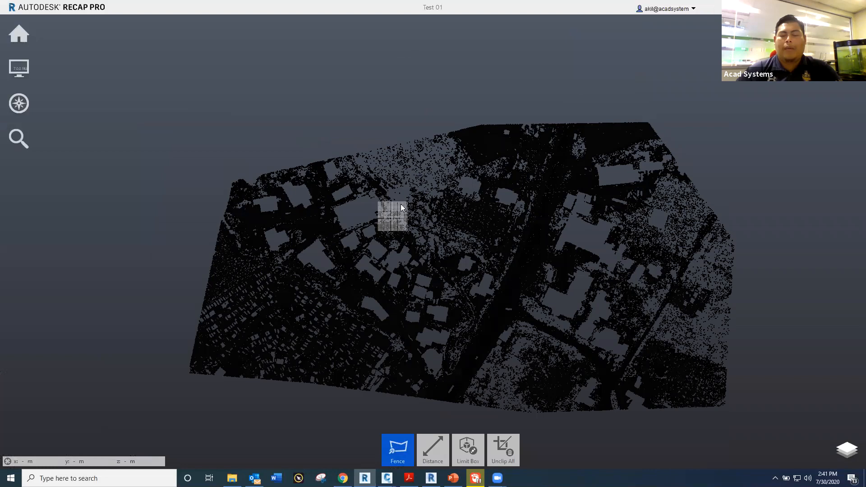
pyautogui.scroll(2, 403, 208)
pyautogui.scroll(2, 400, 216)
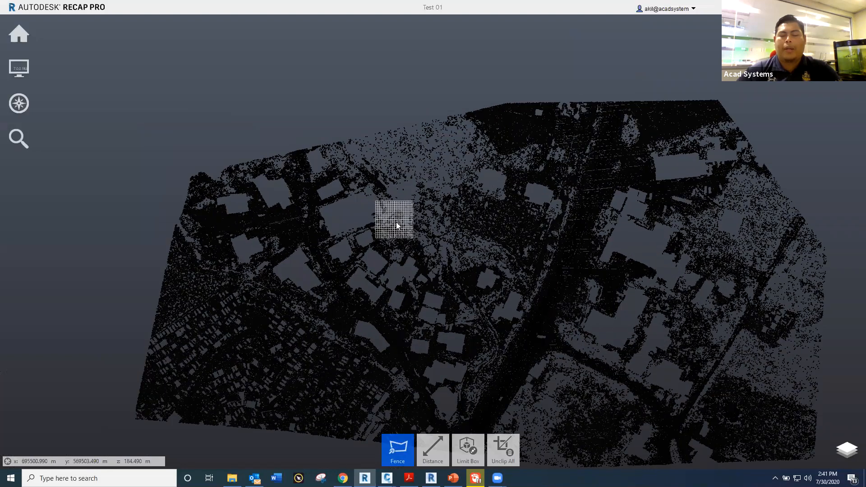
pyautogui.scroll(1, 395, 223)
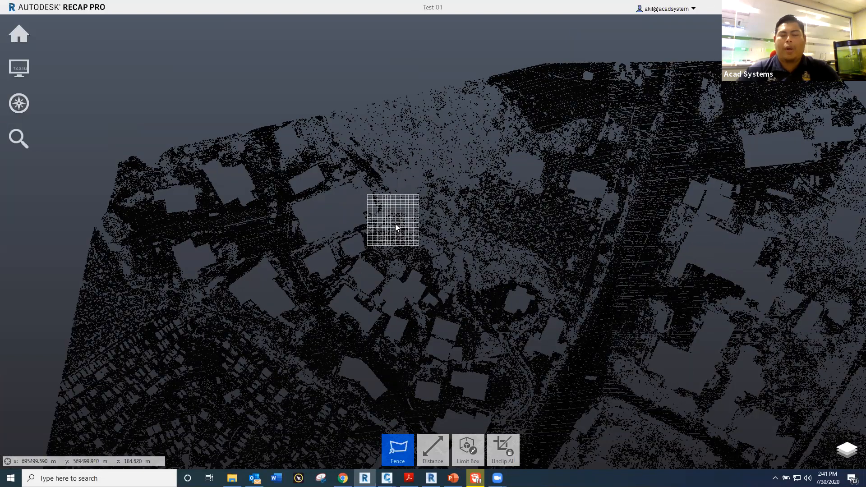
pyautogui.scroll(1, 397, 227)
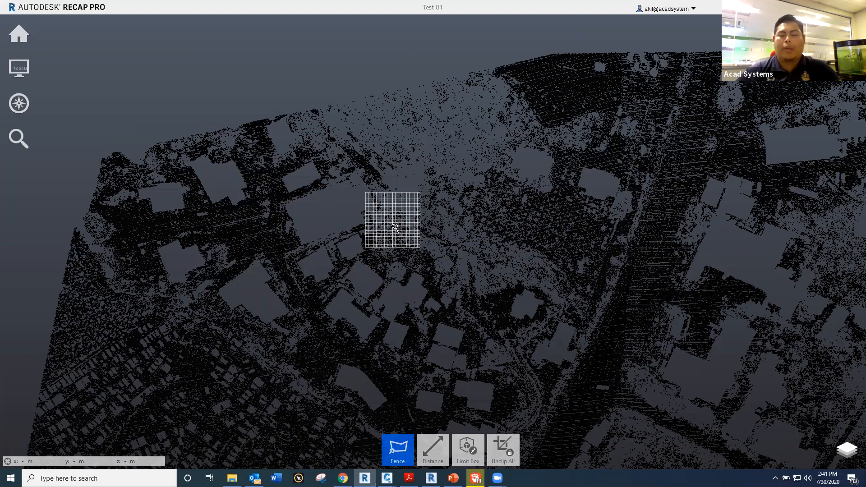
pyautogui.scroll(-5, 396, 227)
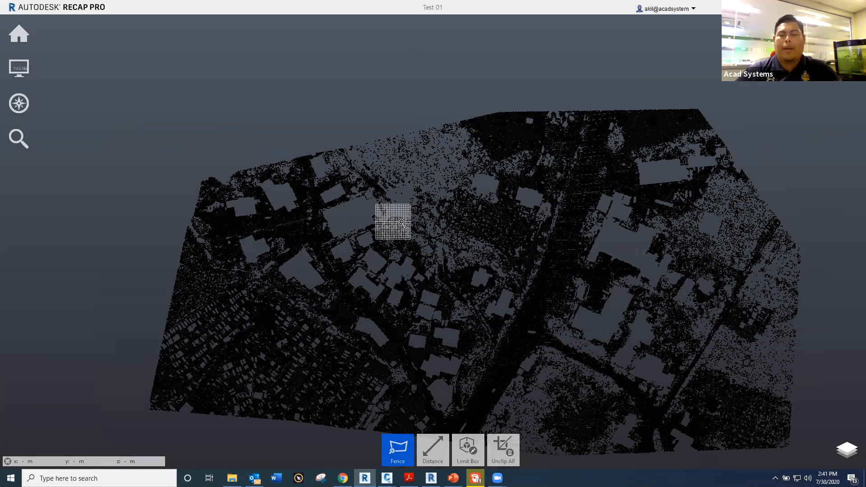
pyautogui.scroll(2, 400, 222)
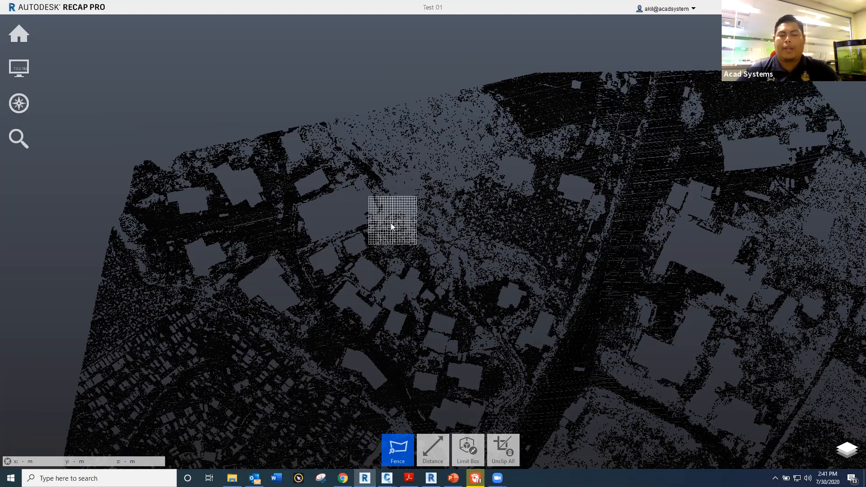
pyautogui.scroll(-1, 393, 225)
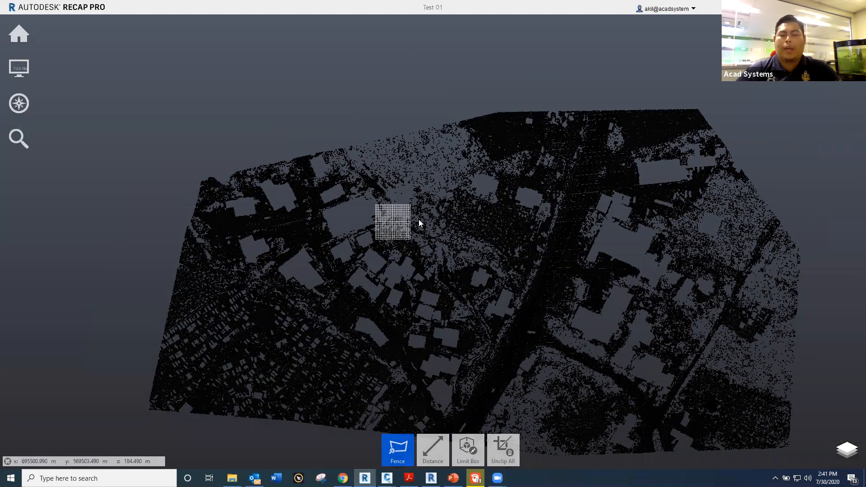
pyautogui.scroll(-2, 398, 222)
pyautogui.scroll(2, 418, 252)
pyautogui.scroll(-2, 430, 292)
pyautogui.moveTo(430, 292); pyautogui.dragTo(427, 265, button='middle')
pyautogui.scroll(2, 427, 264)
pyautogui.press('Escape')
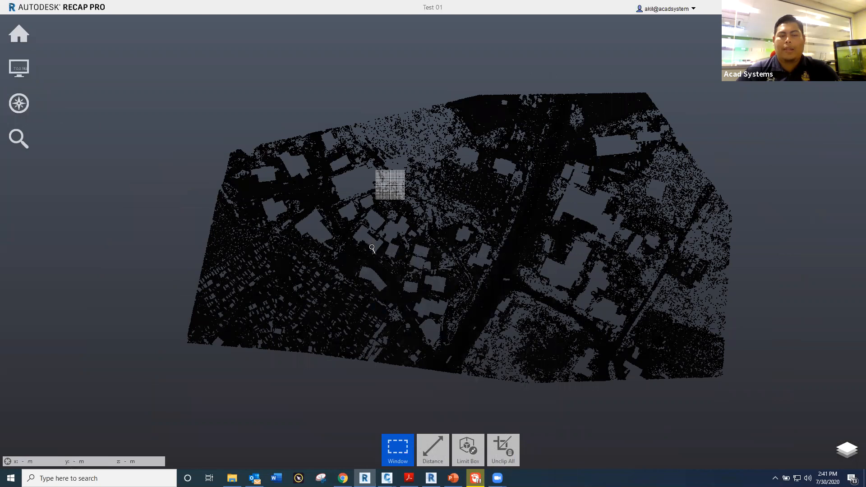
# - Colour the clipped point cloud by elevation and inspect the highest, lowest and intermediate markers of the elevation scale
pyautogui.moveTo(18, 67)
pyautogui.moveTo(57, 72)
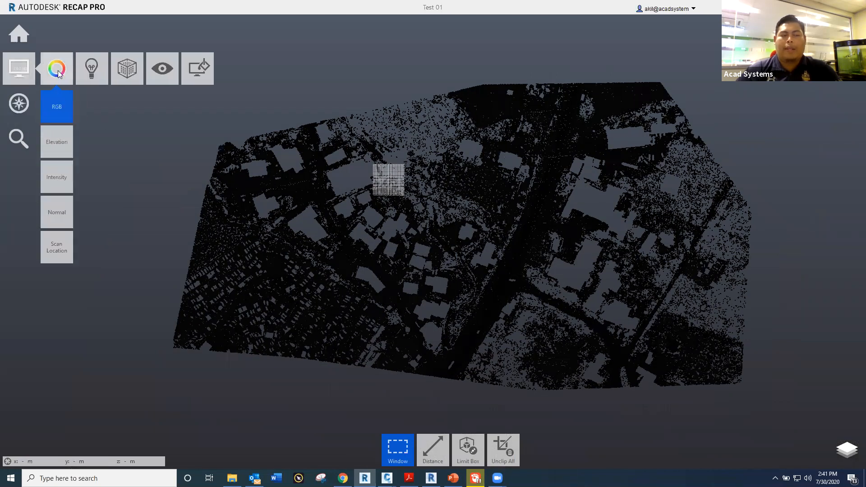
pyautogui.click(57, 143)
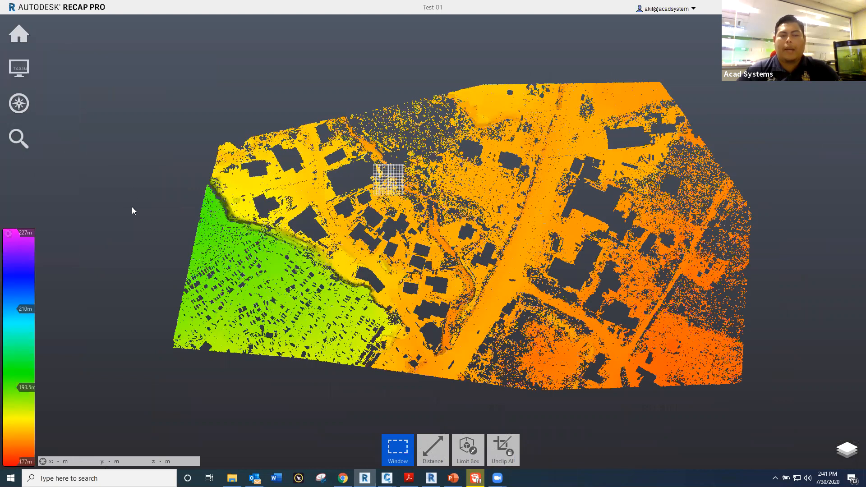
pyautogui.moveTo(29, 240)
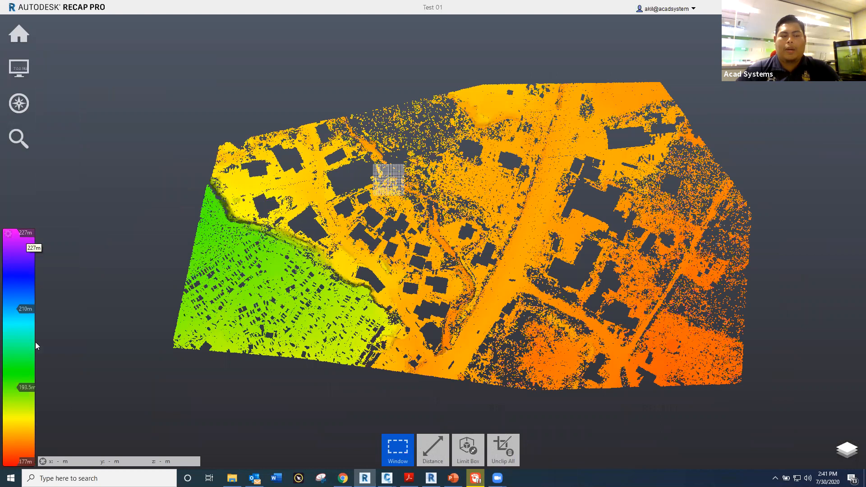
pyautogui.moveTo(26, 463)
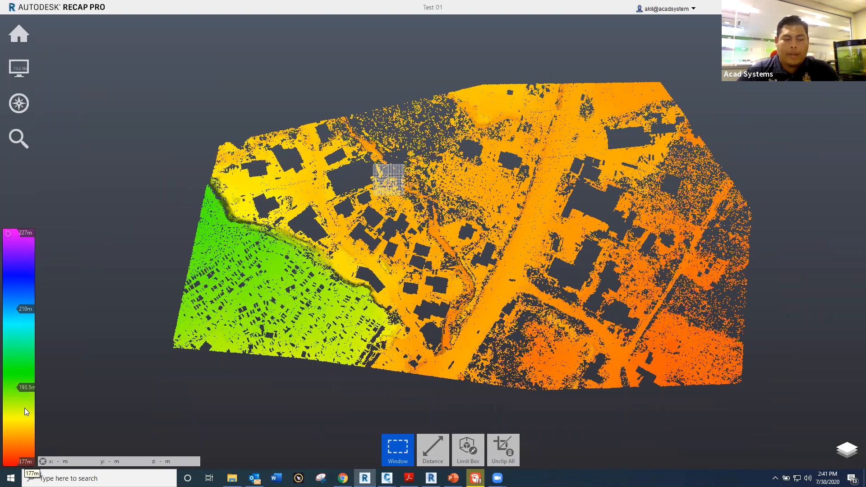
pyautogui.moveTo(26, 389)
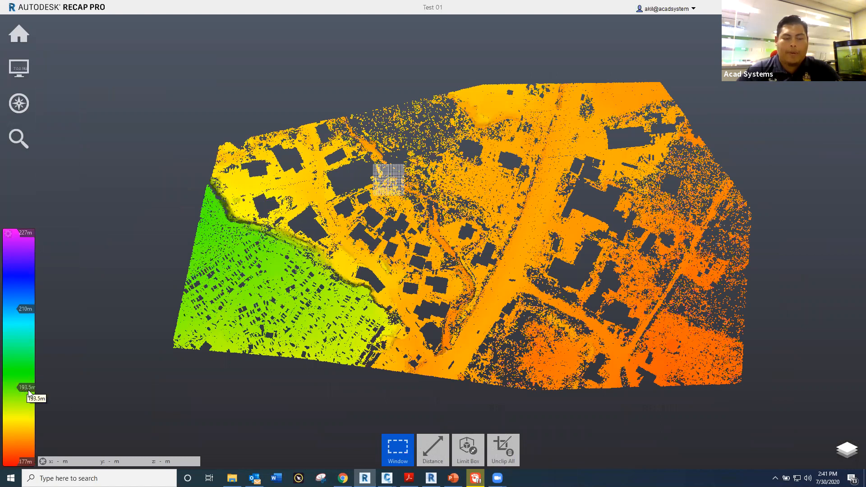
# - Examine the elevation-coloured terrain from above and in oblique views, comparing the green slope with the road and lower ground
pyautogui.moveTo(21, 310)
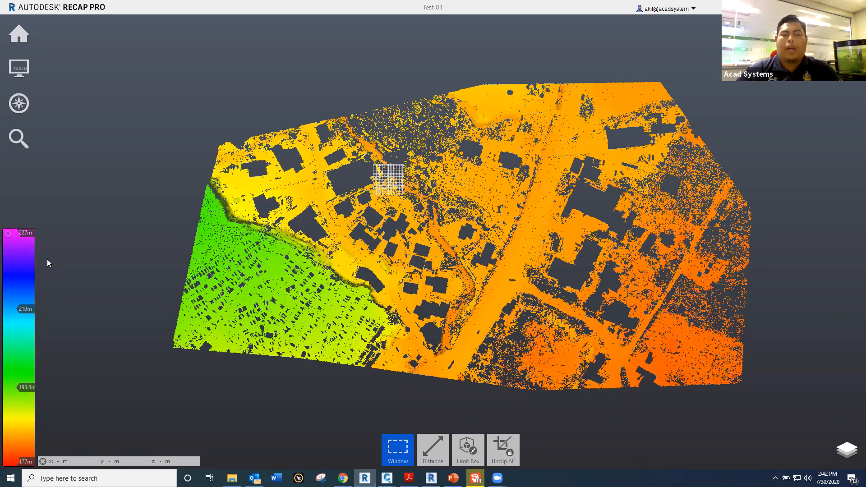
pyautogui.scroll(2, 398, 297)
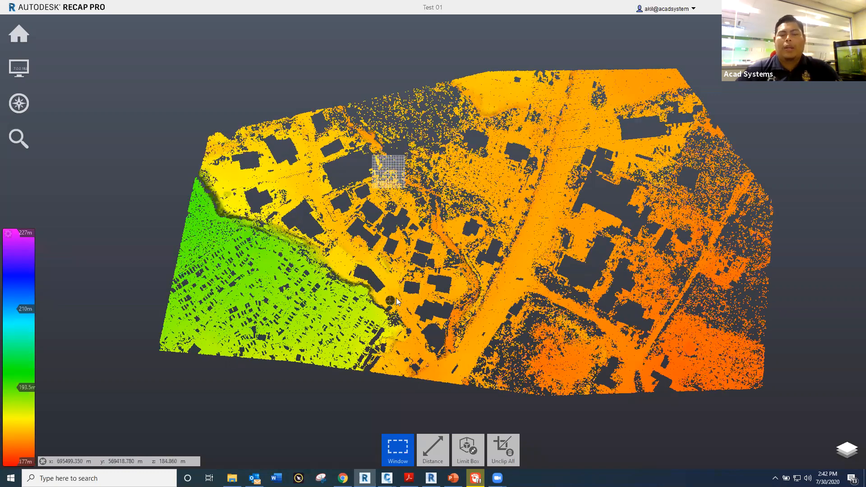
pyautogui.scroll(2, 416, 316)
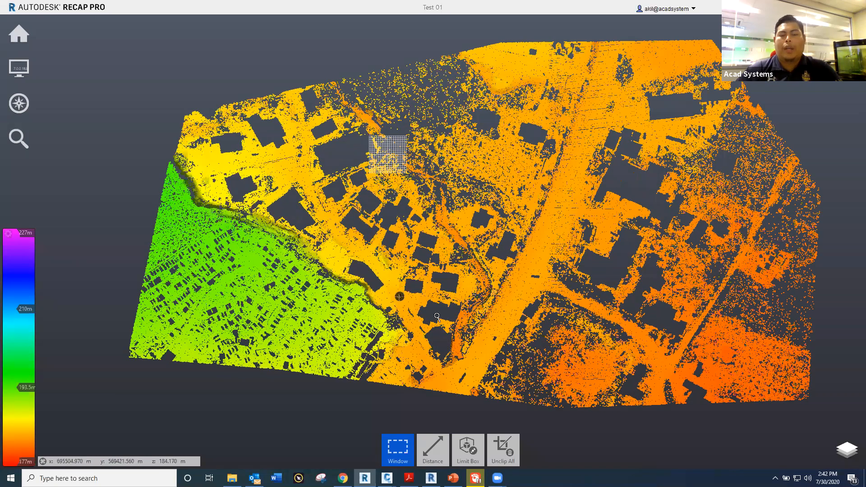
pyautogui.scroll(-2, 808, 127)
pyautogui.scroll(-1, 810, 132)
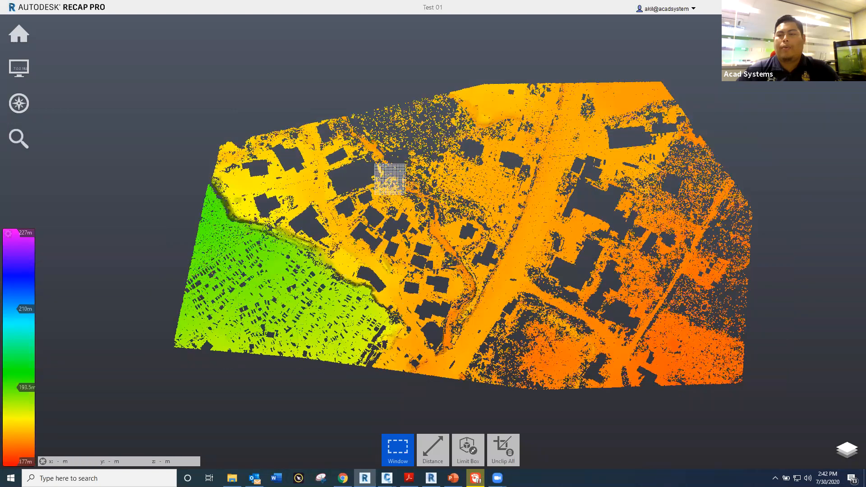
pyautogui.keyDown('shift'); pyautogui.moveTo(584, 297); pyautogui.dragTo(470, 269, button='middle'); pyautogui.keyUp('shift')
pyautogui.scroll(2, 385, 118)
pyautogui.scroll(6, 424, 216)
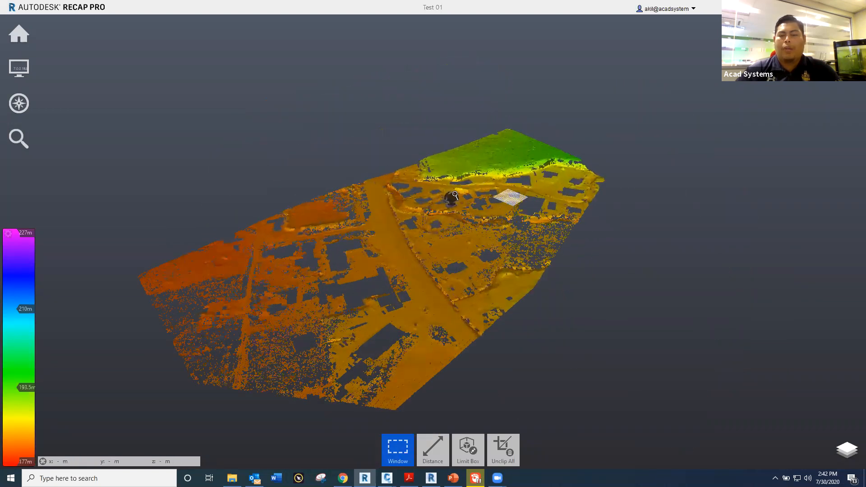
pyautogui.keyDown('shift'); pyautogui.moveTo(408, 243); pyautogui.dragTo(646, 226, button='middle'); pyautogui.keyUp('shift')
pyautogui.keyDown('shift'); pyautogui.moveTo(364, 244); pyautogui.dragTo(503, 305, button='middle'); pyautogui.keyUp('shift')
pyautogui.scroll(1, 495, 273)
pyautogui.moveTo(391, 205); pyautogui.dragTo(403, 240, button='middle')
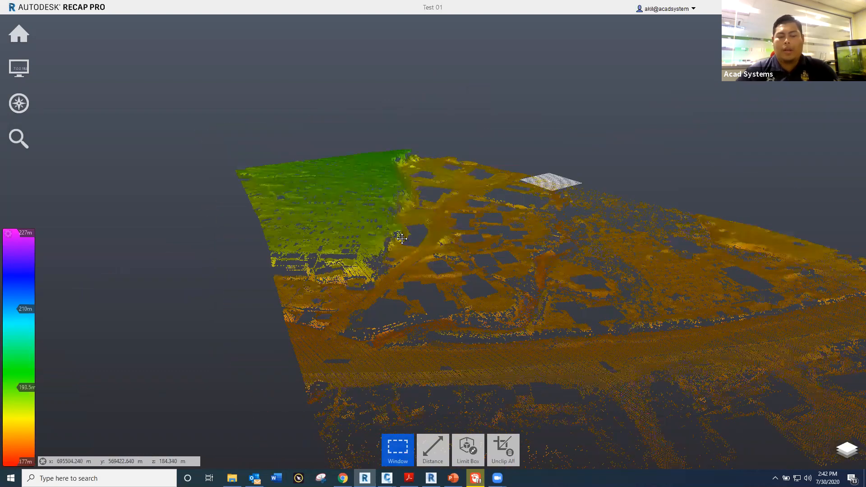
# - Examine the raised green slope and its edge toward the buildings closely from several low and high oblique angles
pyautogui.scroll(4, 392, 240)
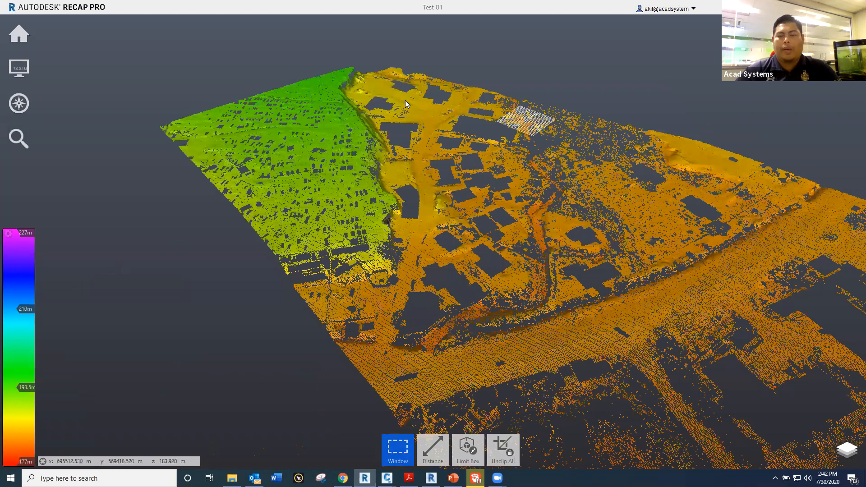
pyautogui.keyDown('shift'); pyautogui.moveTo(405, 100); pyautogui.dragTo(501, 174, button='middle'); pyautogui.keyUp('shift')
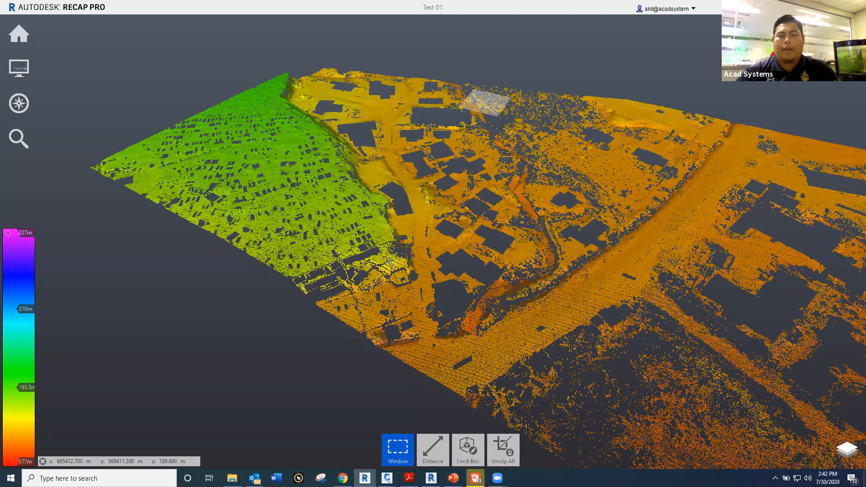
pyautogui.scroll(2, 343, 214)
pyautogui.moveTo(353, 282)
pyautogui.keyDown('shift'); pyautogui.mouseDown(button='middle')
pyautogui.moveTo(350, 265)
pyautogui.moveTo(242, 211)
pyautogui.moveTo(282, 231)
pyautogui.mouseUp(button='middle'); pyautogui.keyUp('shift')
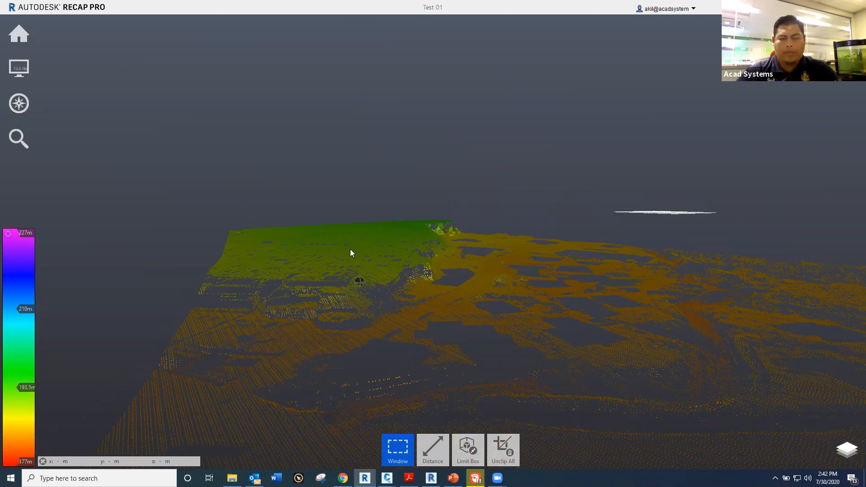
pyautogui.scroll(3, 350, 249)
pyautogui.scroll(-3, 351, 249)
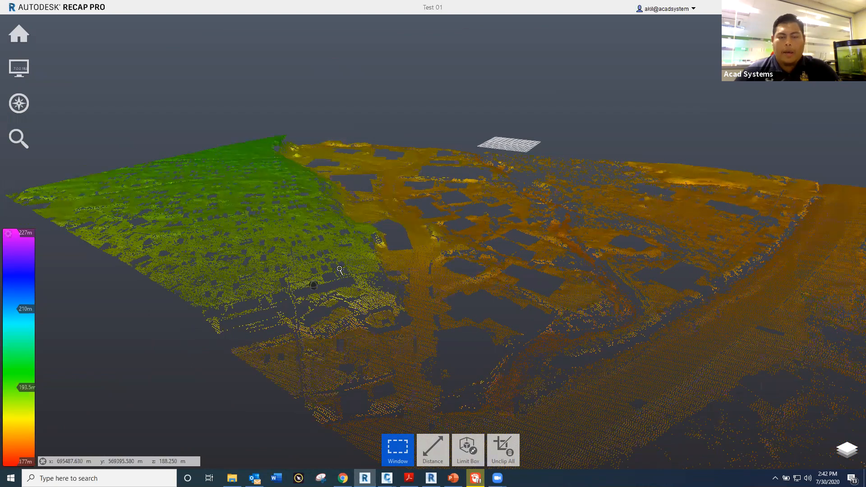
pyautogui.scroll(3, 351, 264)
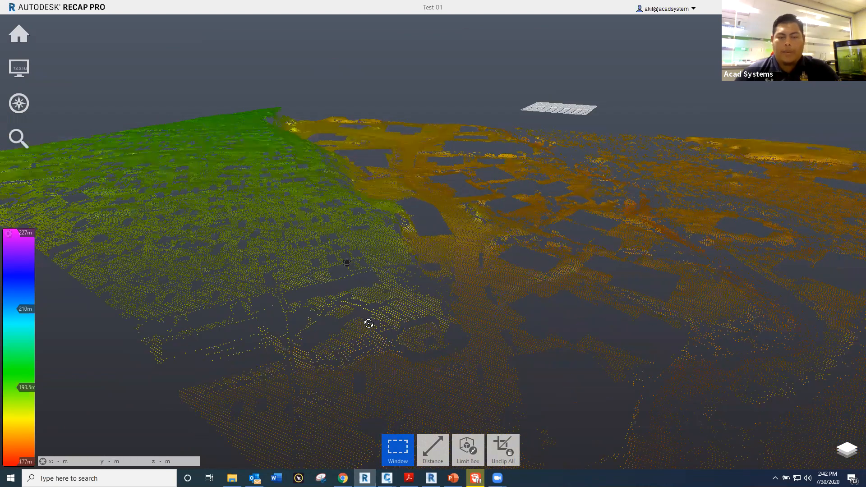
pyautogui.scroll(-2, 397, 313)
pyautogui.keyDown('shift'); pyautogui.moveTo(362, 116); pyautogui.dragTo(371, 107, button='middle'); pyautogui.keyUp('shift')
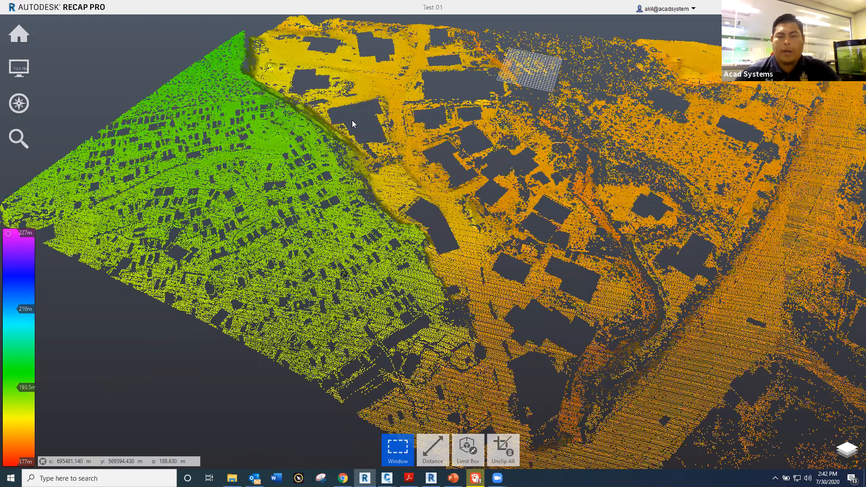
# - Examine the building footprints and the winding channel beside the central road up close, and review the whole clipped site
pyautogui.scroll(1, 567, 231)
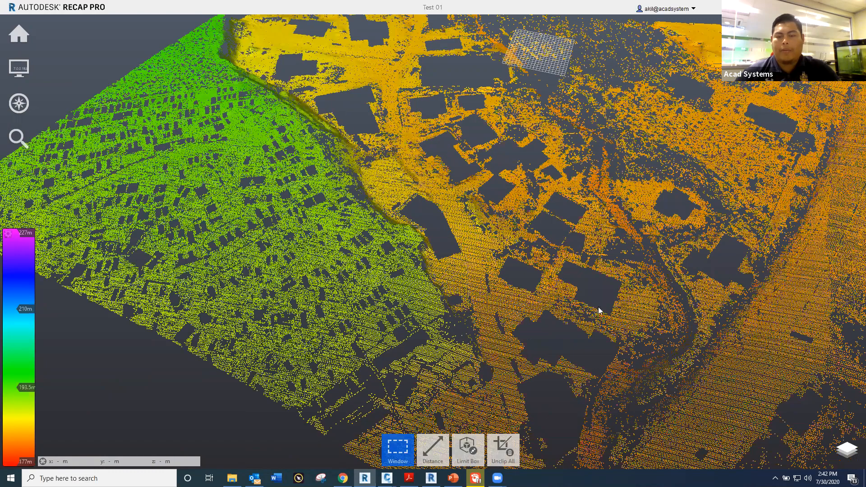
pyautogui.scroll(1, 497, 276)
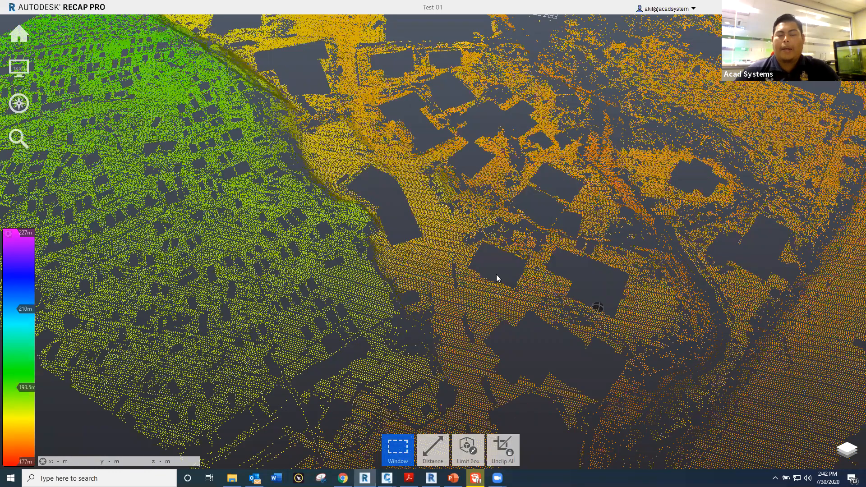
pyautogui.scroll(1, 498, 278)
pyautogui.moveTo(496, 273); pyautogui.dragTo(484, 273, button='middle')
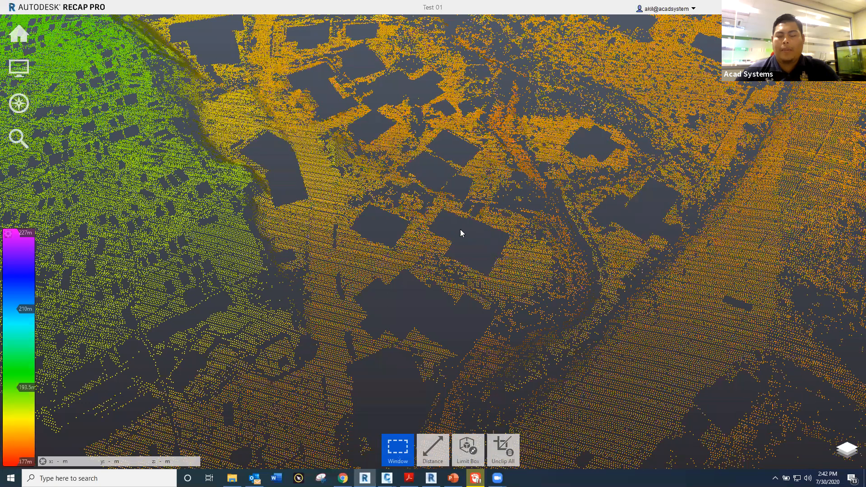
pyautogui.scroll(-1, 460, 232)
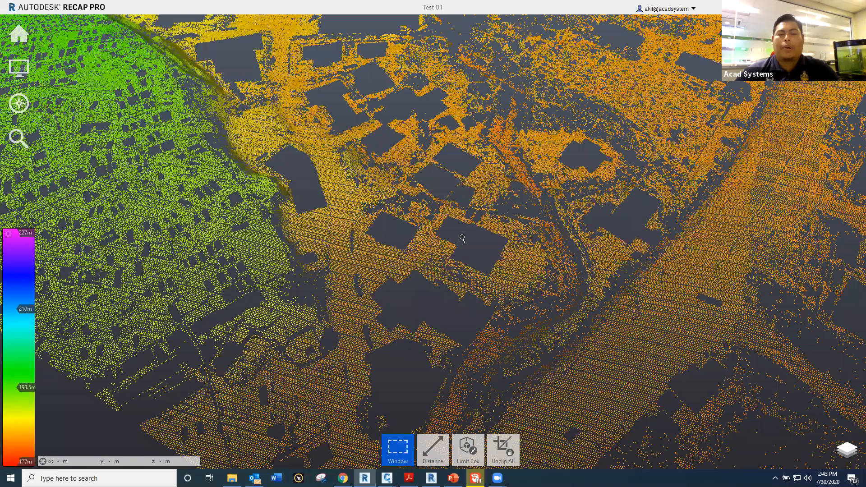
pyautogui.scroll(-3, 433, 237)
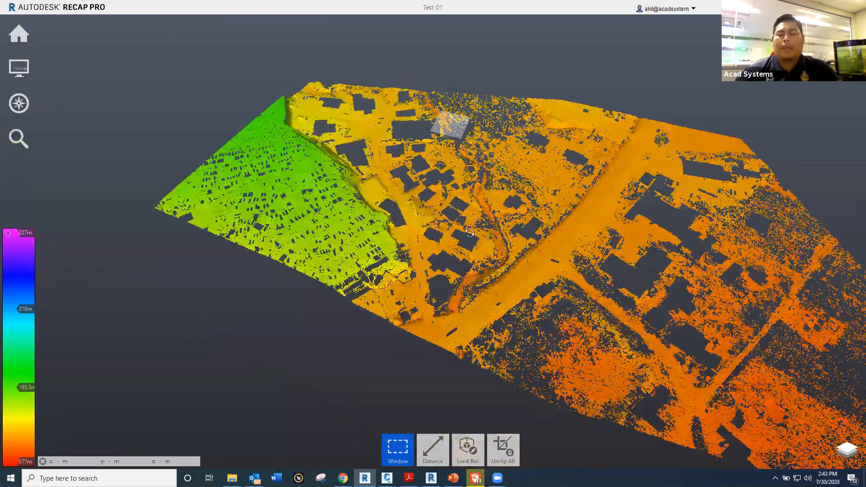
pyautogui.keyDown('shift'); pyautogui.moveTo(470, 232); pyautogui.dragTo(519, 212, button='middle'); pyautogui.keyUp('shift')
pyautogui.keyDown('shift'); pyautogui.moveTo(414, 228); pyautogui.dragTo(562, 219, button='middle'); pyautogui.keyUp('shift')
pyautogui.keyDown('shift'); pyautogui.moveTo(468, 231); pyautogui.dragTo(581, 206, button='middle'); pyautogui.keyUp('shift')
pyautogui.keyDown('shift'); pyautogui.moveTo(456, 335); pyautogui.dragTo(470, 197, button='middle'); pyautogui.keyUp('shift')
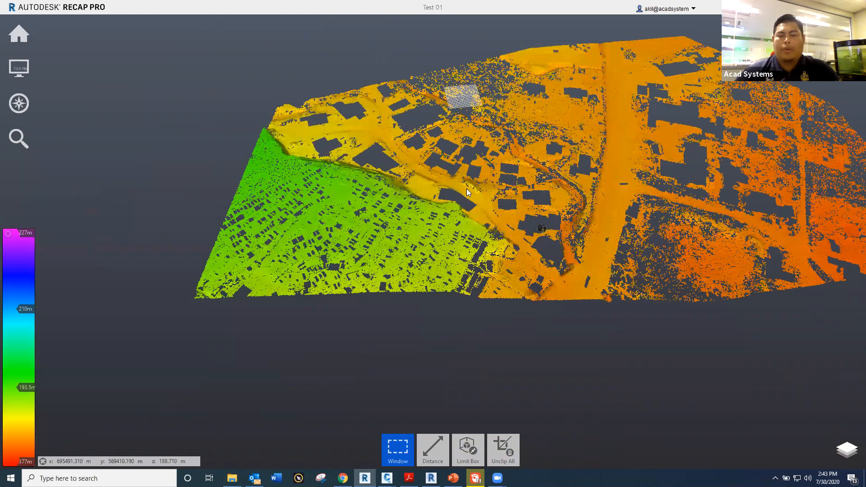
pyautogui.scroll(2, 468, 198)
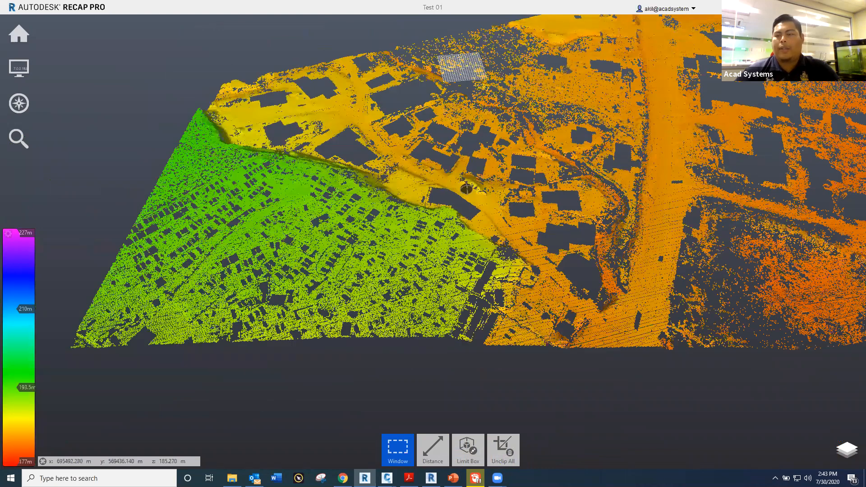
pyautogui.scroll(-5, 721, 187)
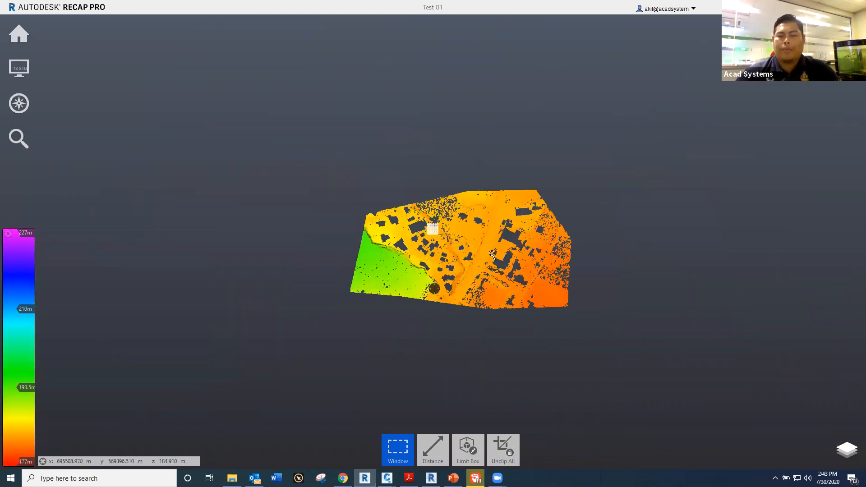
pyautogui.scroll(5, 492, 254)
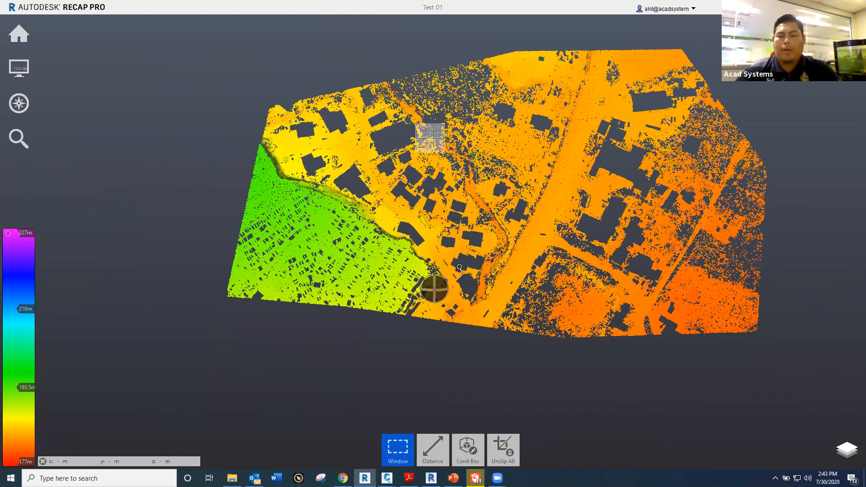
# - Measure across the central road with the Distance tool near the side-road junction, and cancel the measurement
pyautogui.scroll(2, 460, 268)
pyautogui.moveTo(460, 268); pyautogui.dragTo(351, 307, button='middle')
pyautogui.click(432, 455)
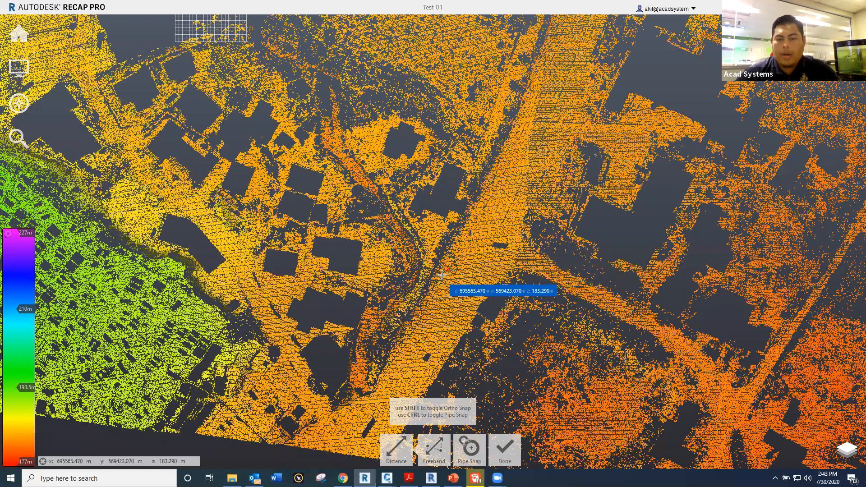
pyautogui.click(444, 271)
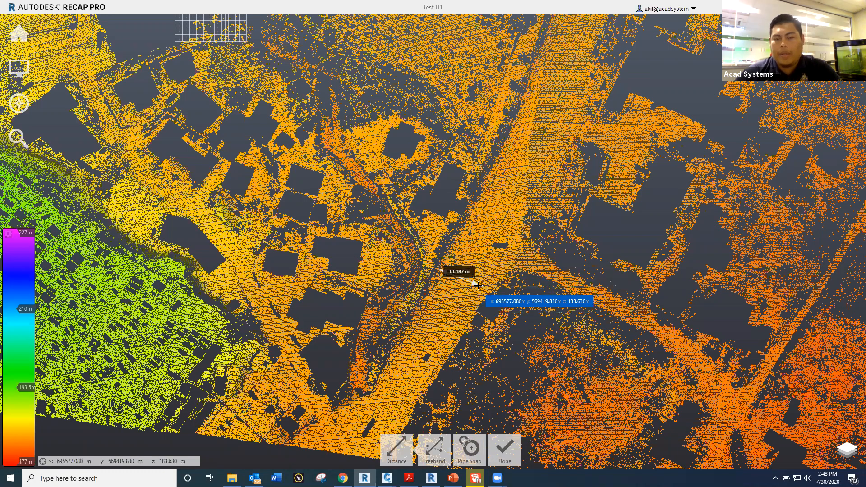
pyautogui.press('Escape')
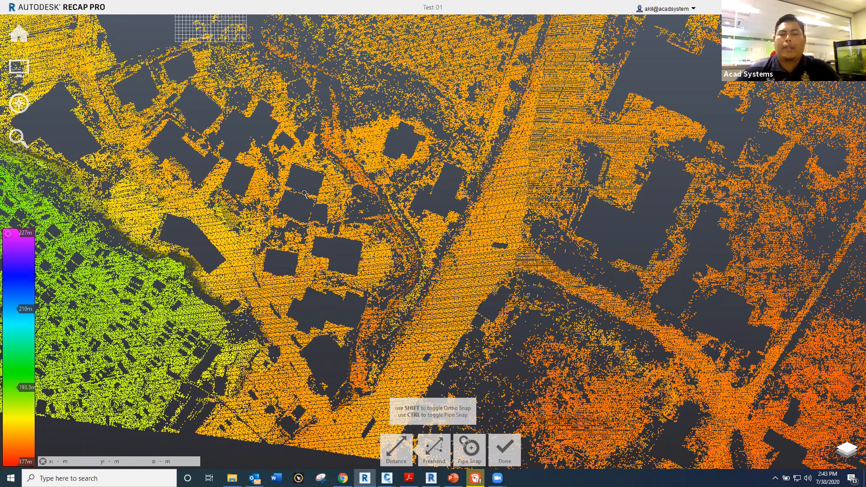
# - Measure the distance across the northern building footprint just west of the central road, and leave the Distance tool
pyautogui.scroll(-1, 268, 180)
pyautogui.scroll(-1, 234, 233)
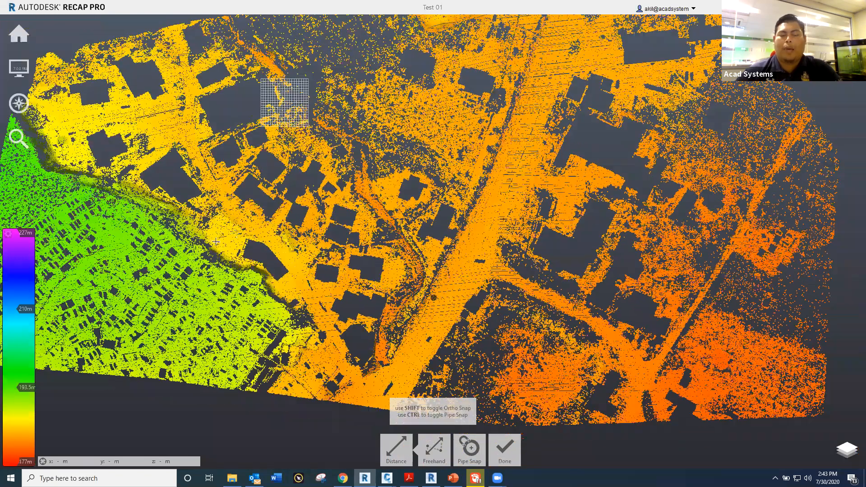
pyautogui.scroll(1, 216, 242)
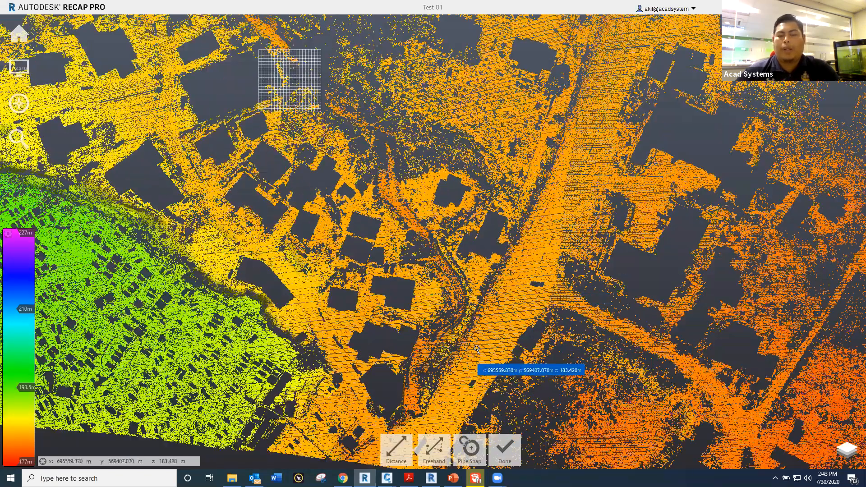
pyautogui.scroll(-2, 541, 192)
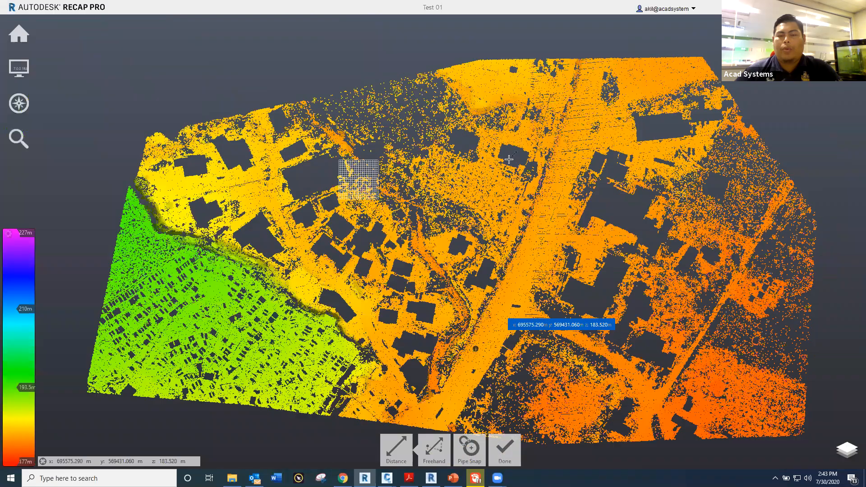
pyautogui.scroll(1, 492, 135)
pyautogui.scroll(1, 484, 107)
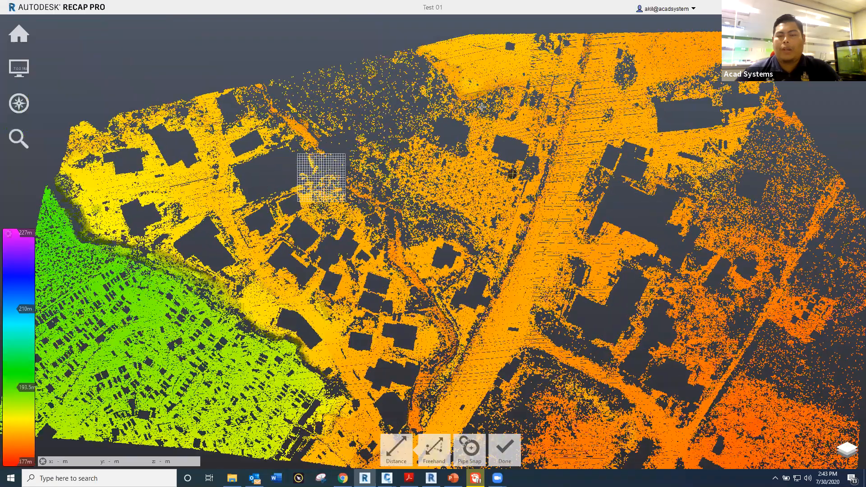
pyautogui.scroll(1, 466, 142)
pyautogui.scroll(1, 470, 141)
pyautogui.click(470, 141)
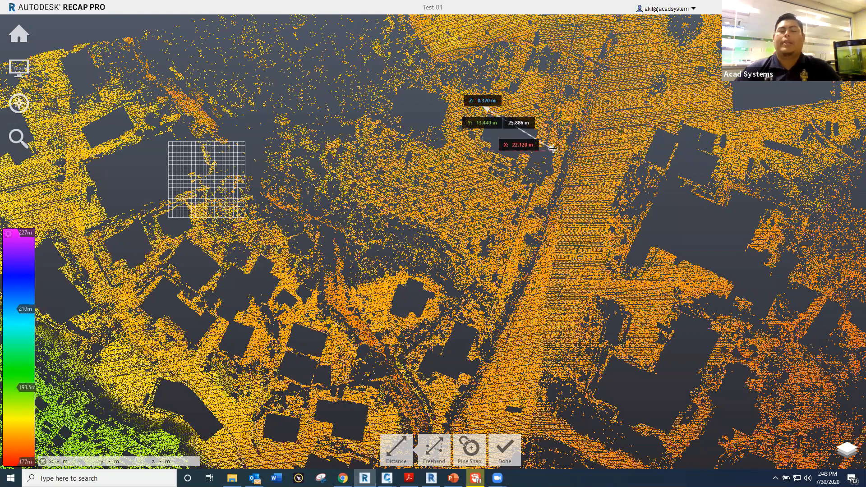
pyautogui.click(552, 148)
pyautogui.scroll(-1, 553, 148)
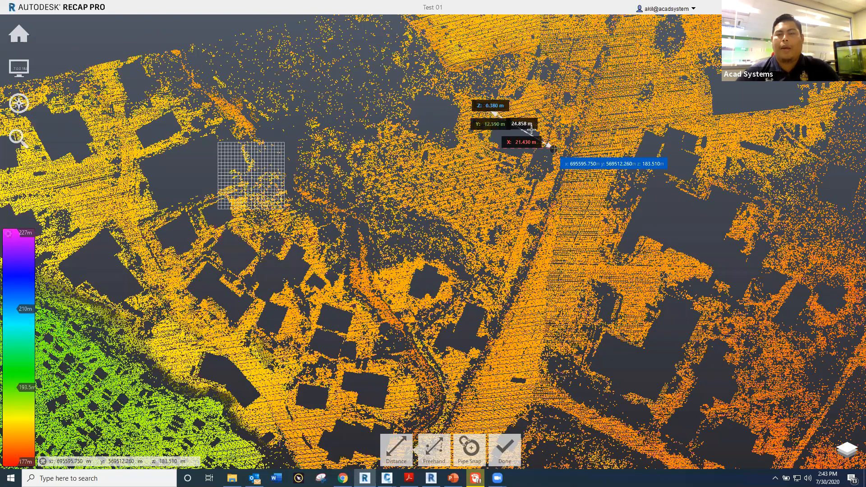
pyautogui.scroll(-1, 519, 130)
pyautogui.scroll(-1, 473, 142)
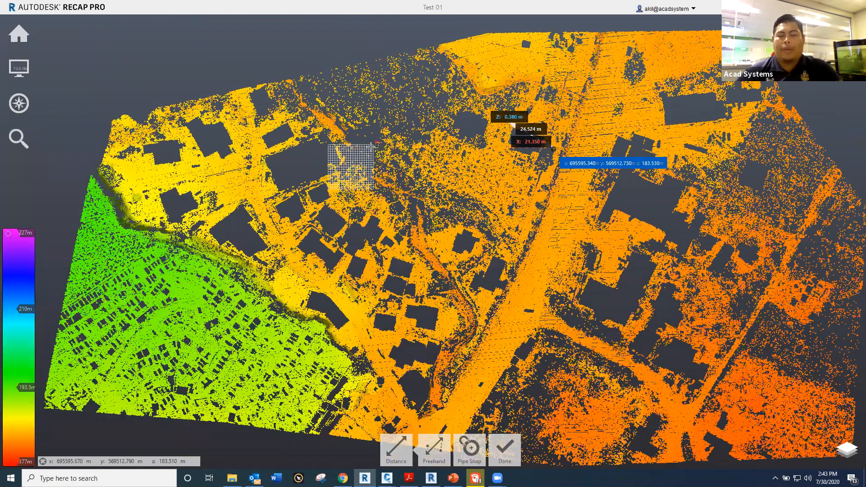
pyautogui.scroll(-1, 348, 145)
pyautogui.scroll(-1, 348, 145)
pyautogui.scroll(2, 370, 147)
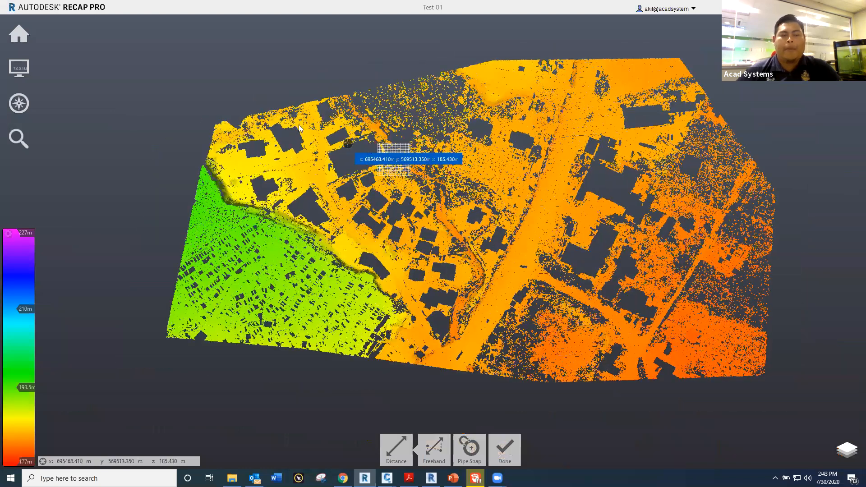
pyautogui.press('Escape')
# - Update the point cloud's origin to x 695499.995, y 569499.995, z 201.940 m, with all orientation angles at 0°
pyautogui.moveTo(22, 37)
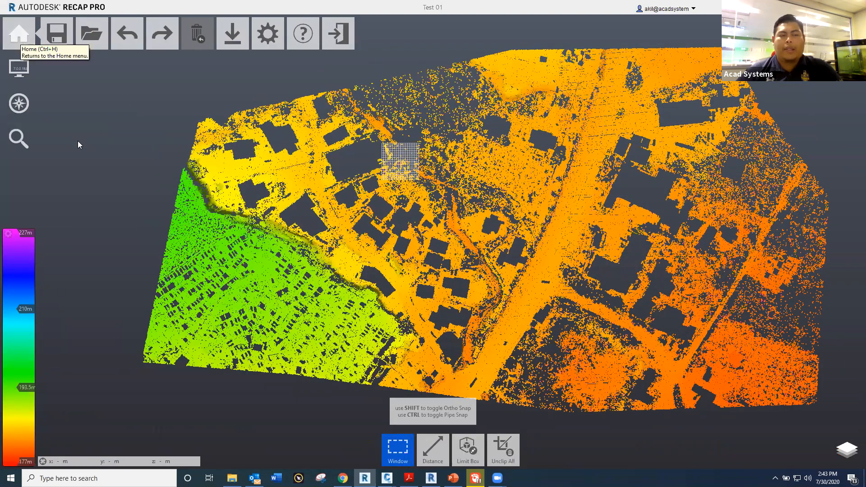
pyautogui.moveTo(26, 79)
pyautogui.moveTo(89, 83)
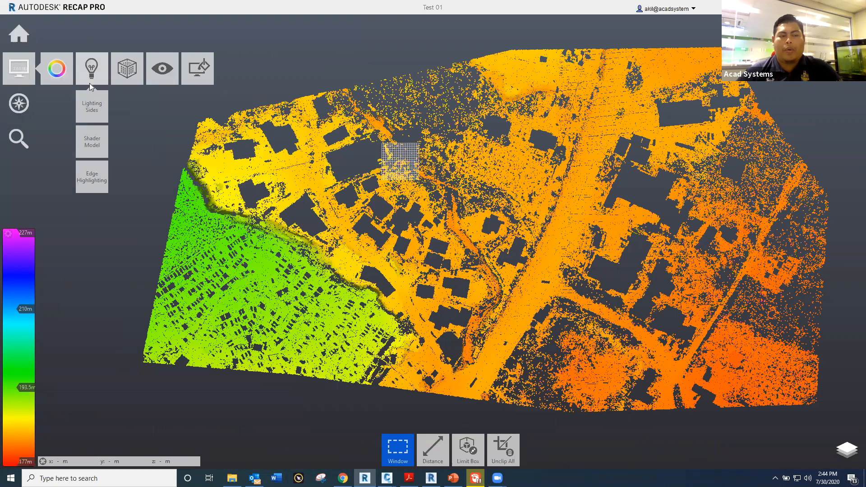
pyautogui.moveTo(79, 140)
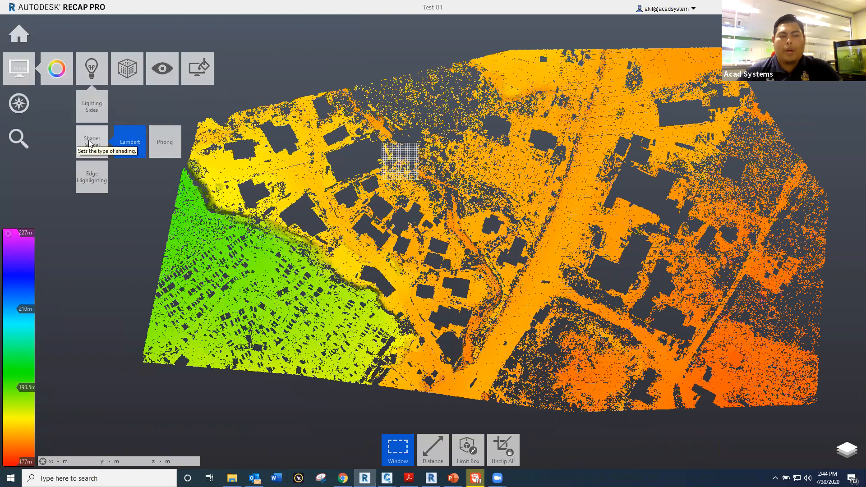
pyautogui.moveTo(129, 67)
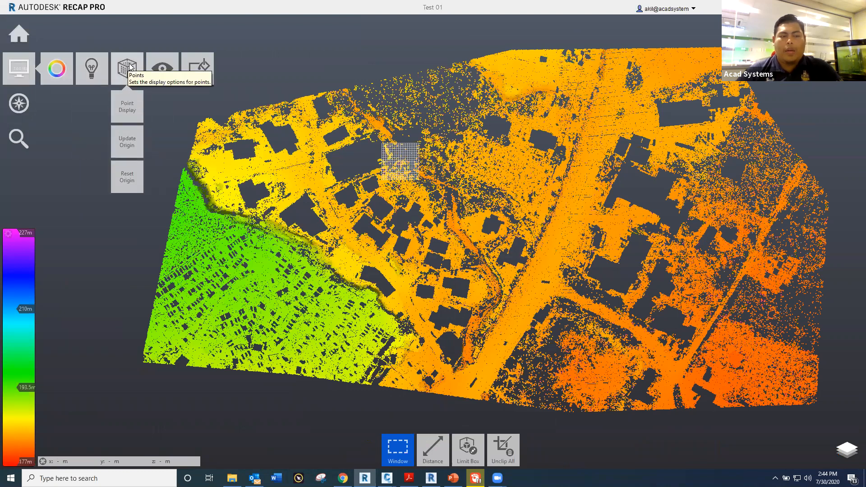
pyautogui.click(127, 144)
pyautogui.moveTo(648, 125); pyautogui.dragTo(388, 135)
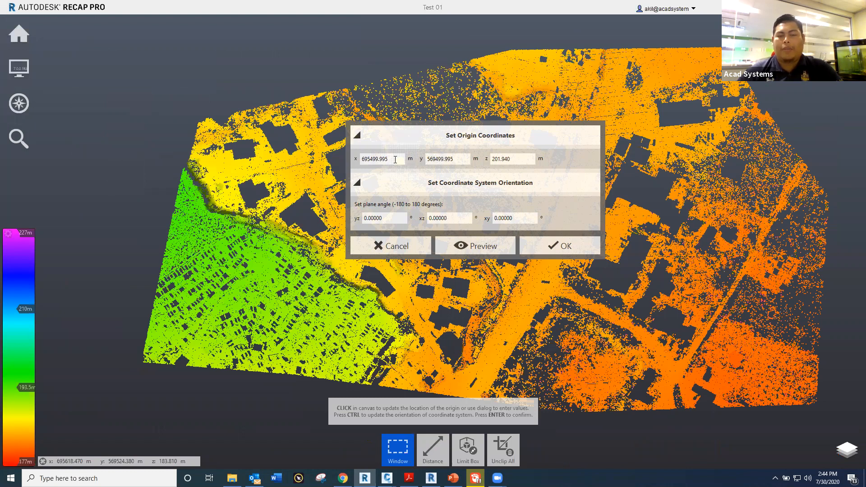
pyautogui.doubleClick(446, 161)
pyautogui.click(396, 161)
pyautogui.moveTo(515, 159); pyautogui.dragTo(421, 159)
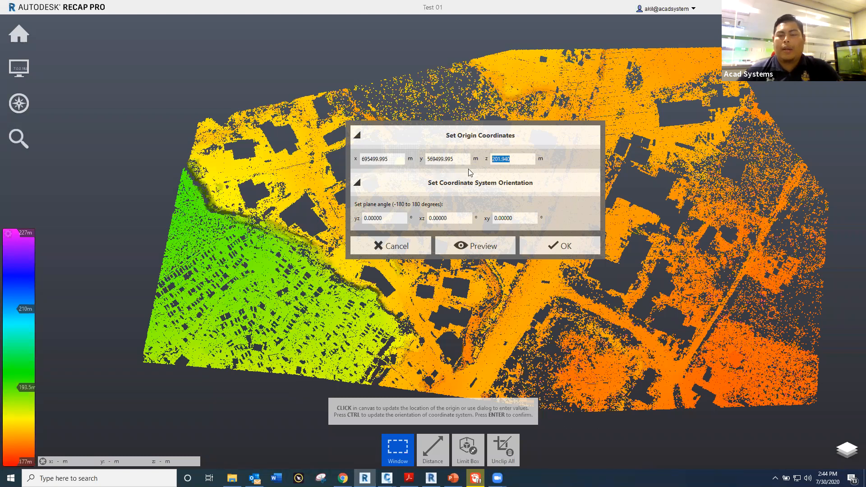
pyautogui.click(541, 251)
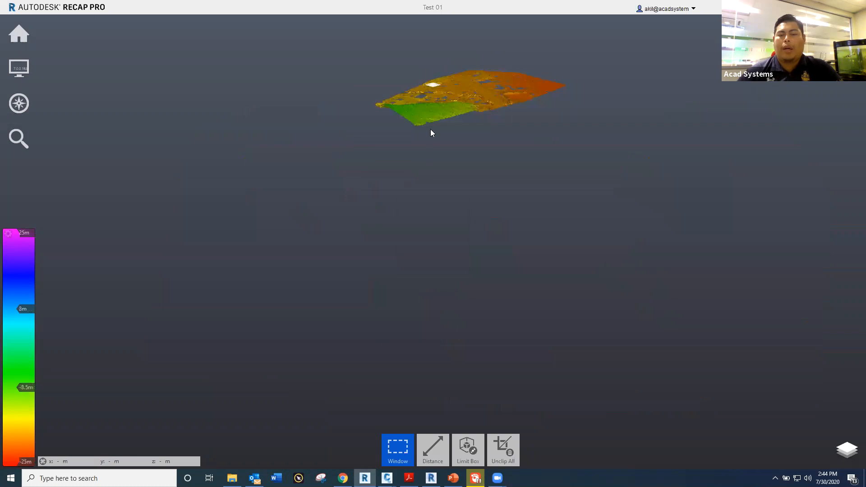
# - Examine the point cloud with its updated origin from oblique and higher angles, including the green slope and the buildings
pyautogui.scroll(4, 428, 61)
pyautogui.moveTo(435, 87); pyautogui.dragTo(395, 149, button='middle')
pyautogui.scroll(2, 395, 149)
pyautogui.moveTo(378, 177); pyautogui.dragTo(589, 190)
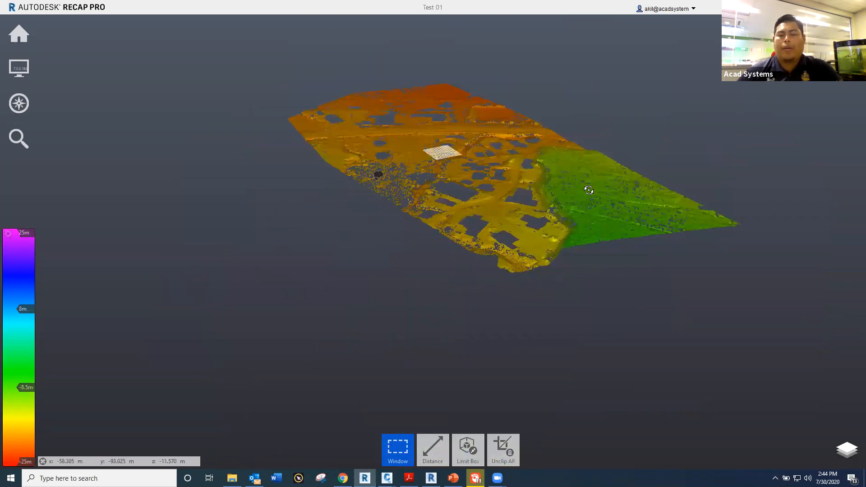
pyautogui.keyDown('shift'); pyautogui.moveTo(589, 190); pyautogui.dragTo(588, 212, button='middle'); pyautogui.keyUp('shift')
pyautogui.scroll(-2, 397, 158)
pyautogui.moveTo(377, 156); pyautogui.dragTo(361, 223, button='middle')
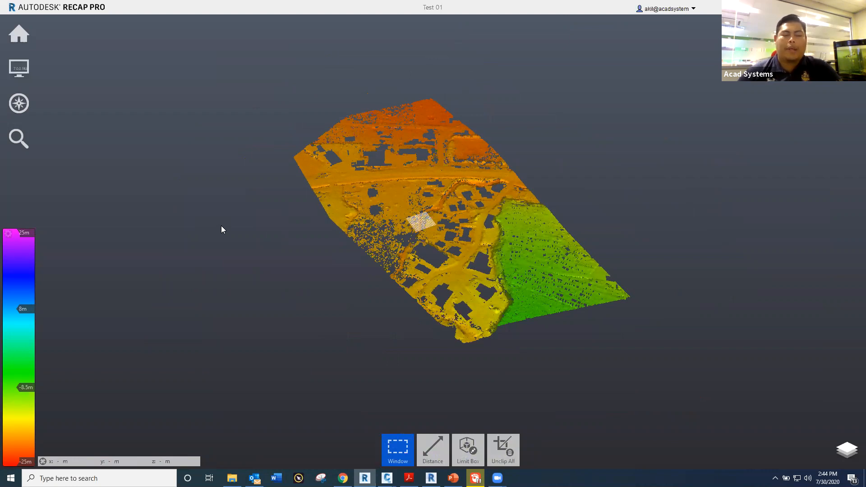
pyautogui.scroll(2, 427, 212)
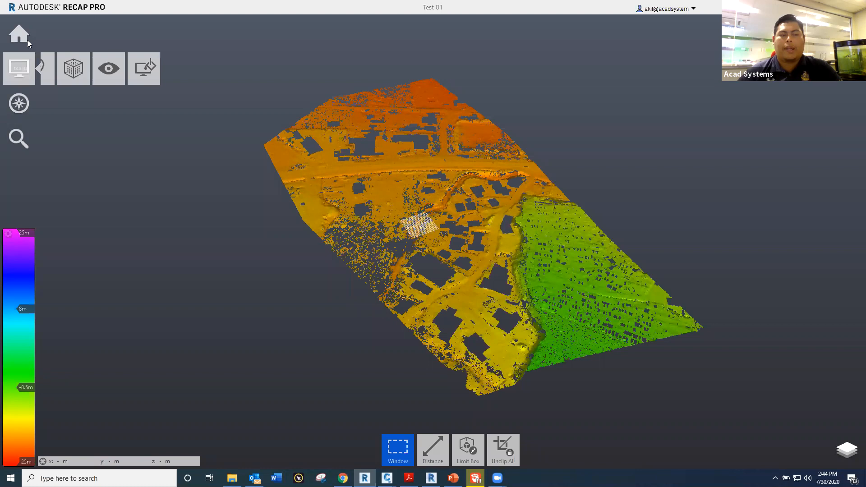
# - Save the project as Test 01 in the ReCap Output folder, overwriting the existing project file
pyautogui.moveTo(55, 39)
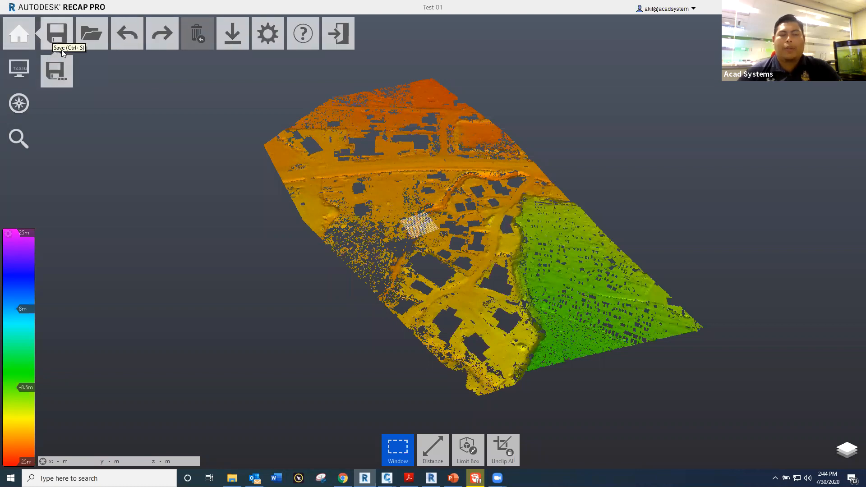
pyautogui.click(63, 80)
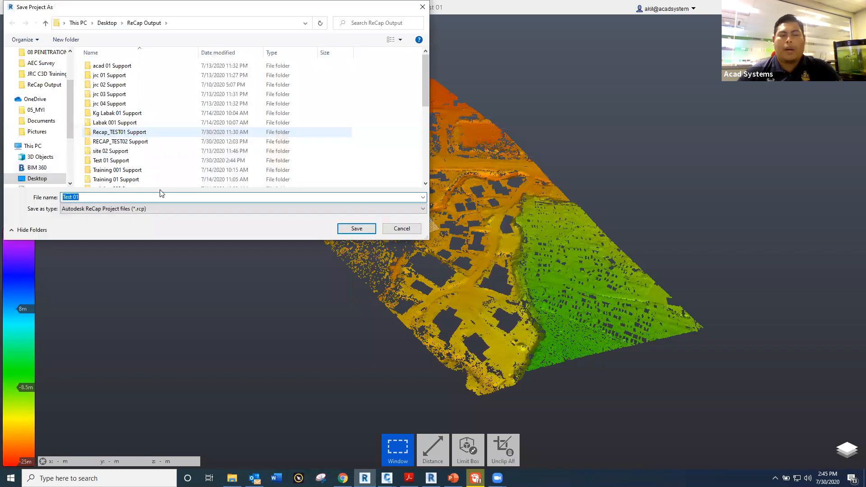
pyautogui.scroll(-4, 143, 172)
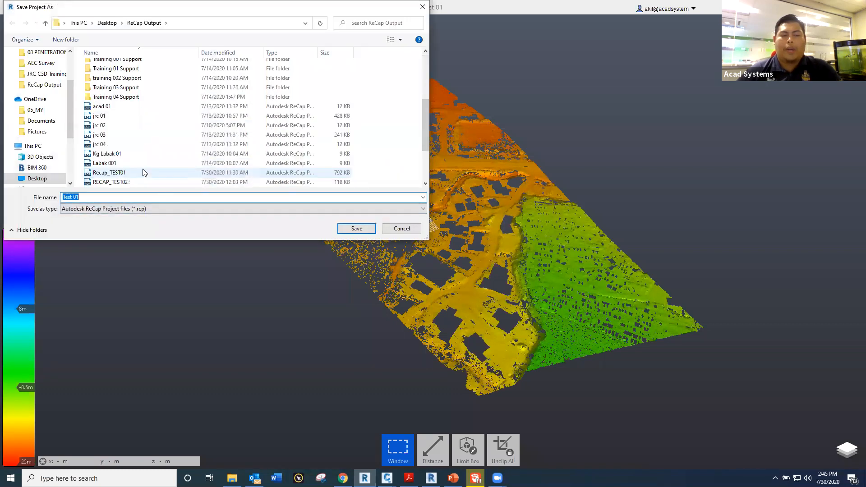
pyautogui.scroll(-3, 143, 172)
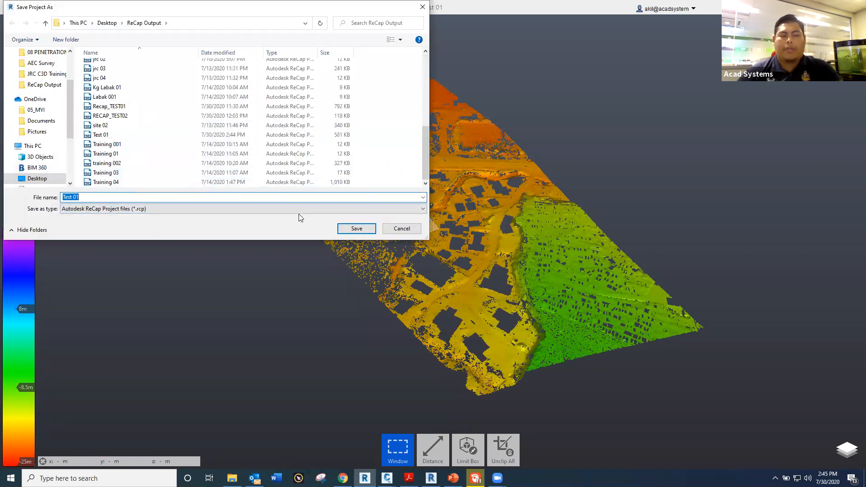
pyautogui.click(107, 134)
pyautogui.click(357, 229)
pyautogui.click(467, 265)
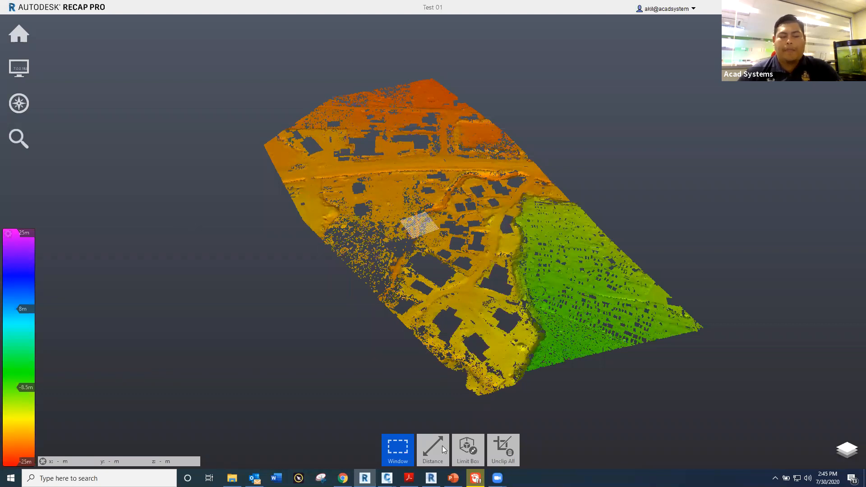
# - Show the empty Drawing2.dwg in Civil 3D, and switch to the 3D view of Project1 in Revit
pyautogui.moveTo(387, 478)
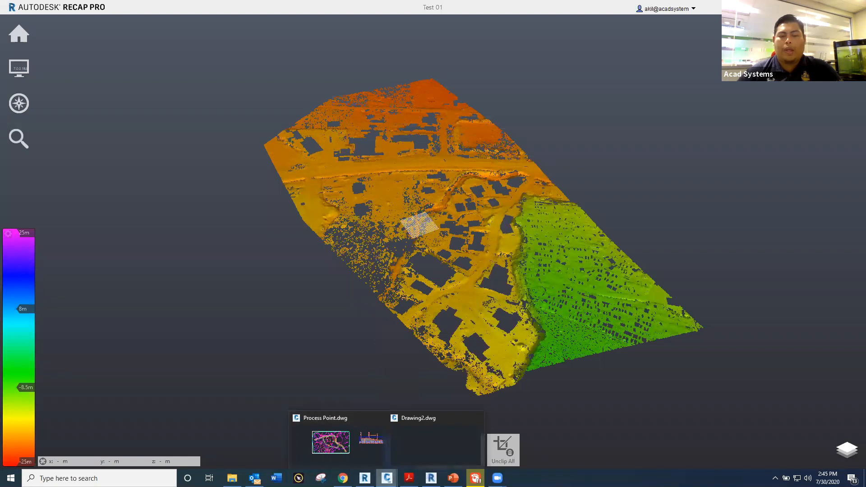
pyautogui.click(409, 436)
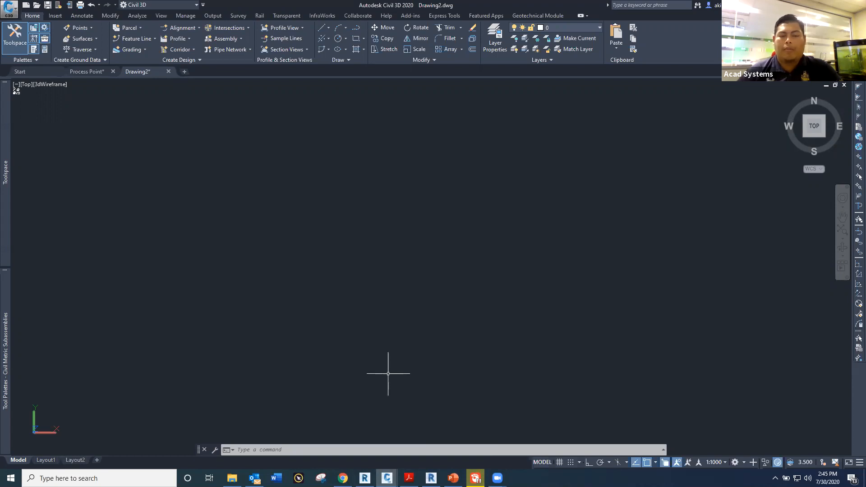
pyautogui.moveTo(431, 479)
pyautogui.click(427, 442)
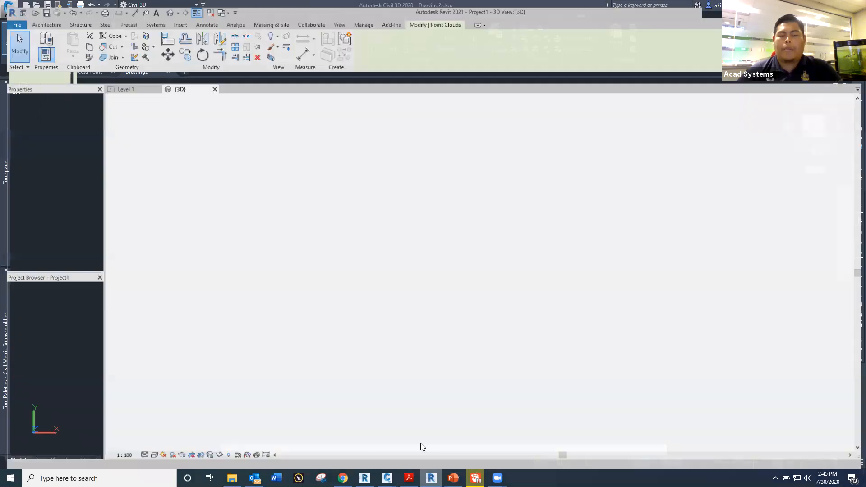
# - Examine the linked Recap_TEST01 point cloud in the 3D view from oblique and side angles
pyautogui.scroll(3, 348, 260)
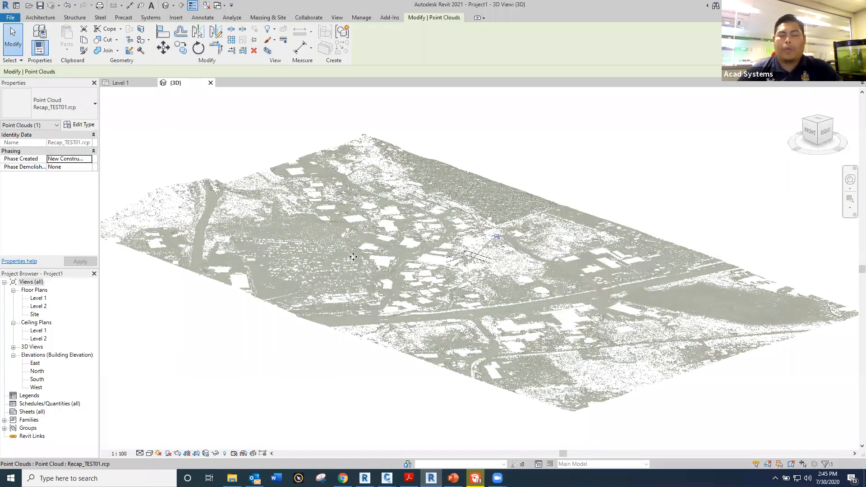
pyautogui.scroll(-3, 397, 258)
pyautogui.scroll(4, 402, 261)
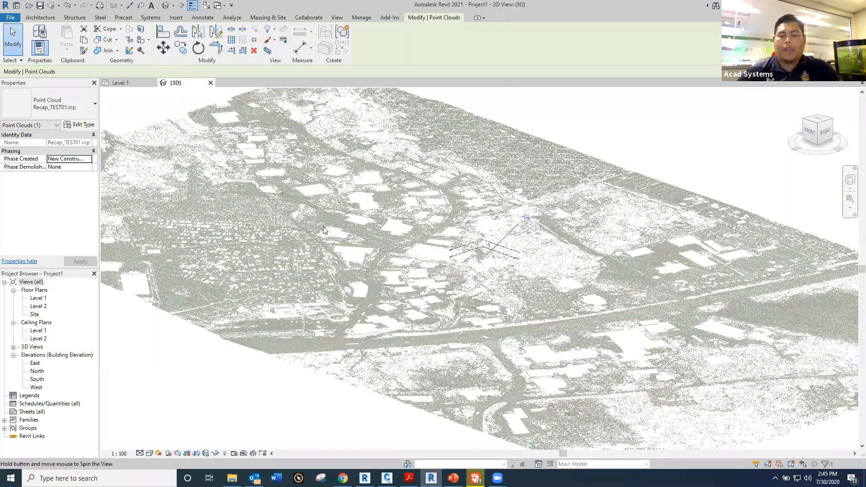
pyautogui.keyDown('shift'); pyautogui.moveTo(324, 230); pyautogui.dragTo(428, 205, button='middle'); pyautogui.keyUp('shift')
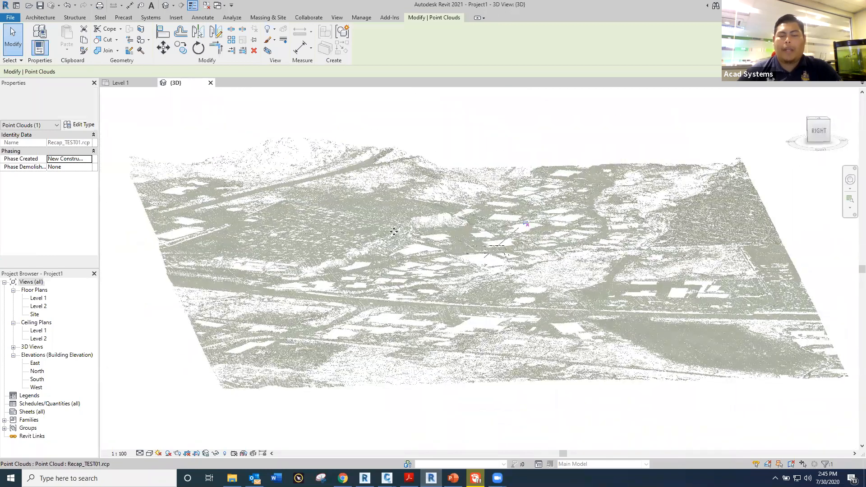
pyautogui.scroll(2, 450, 271)
pyautogui.moveTo(451, 271)
pyautogui.keyDown('shift'); pyautogui.mouseDown(button='middle')
pyautogui.moveTo(409, 244)
pyautogui.moveTo(421, 218)
pyautogui.moveTo(441, 229)
pyautogui.moveTo(454, 288)
pyautogui.moveTo(455, 282)
pyautogui.mouseUp(button='middle'); pyautogui.keyUp('shift')
pyautogui.scroll(-5, 456, 282)
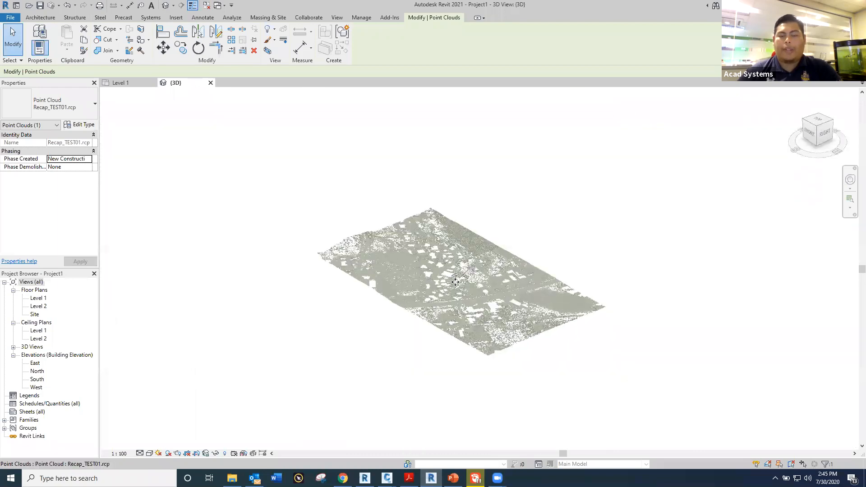
# - Inspect the building footprints near the main road up close, review the whole cloud, and show Revit's point cloud linking command
pyautogui.scroll(6, 455, 282)
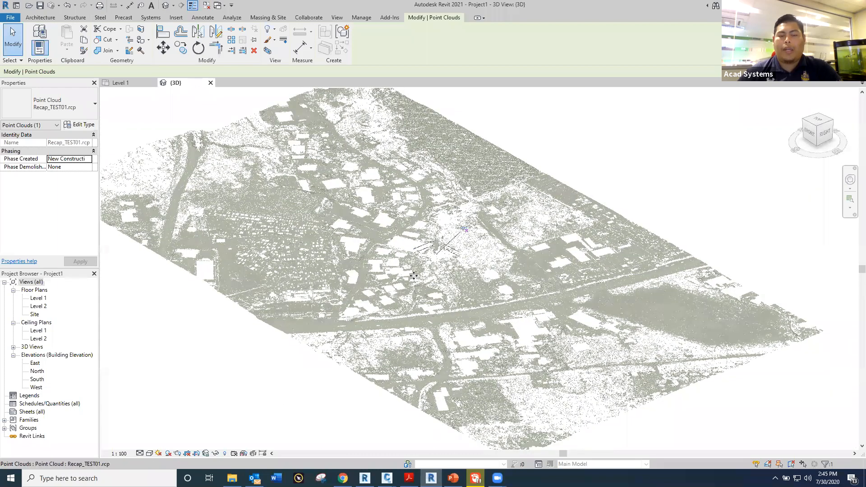
pyautogui.scroll(-1, 414, 276)
pyautogui.scroll(2, 402, 275)
pyautogui.scroll(-3, 387, 275)
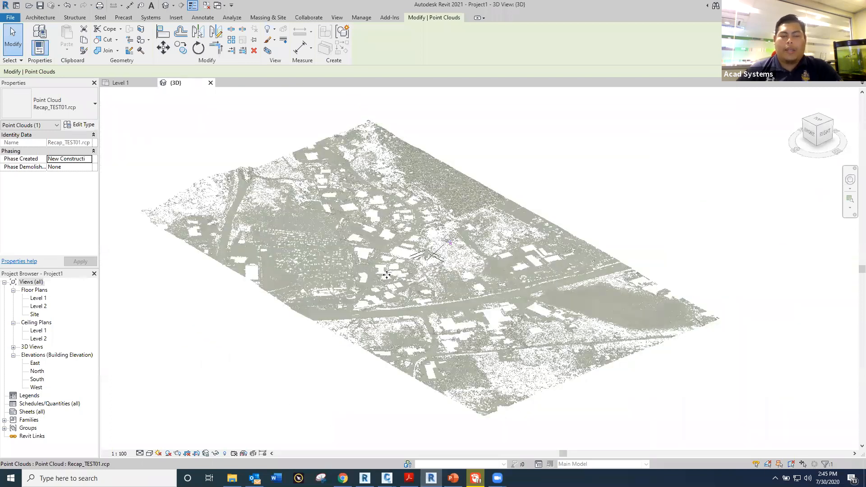
pyautogui.scroll(-1, 351, 264)
pyautogui.scroll(4, 346, 284)
pyautogui.keyDown('shift'); pyautogui.moveTo(432, 305); pyautogui.dragTo(457, 318, button='middle'); pyautogui.keyUp('shift')
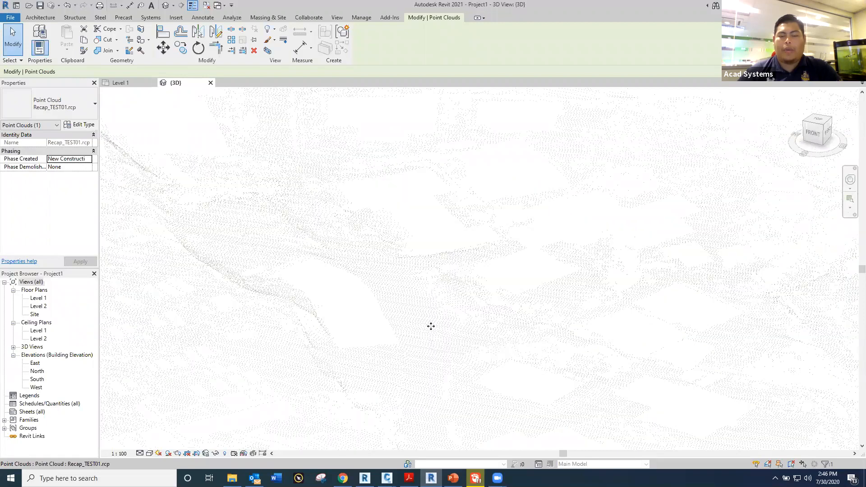
pyautogui.scroll(-10, 431, 326)
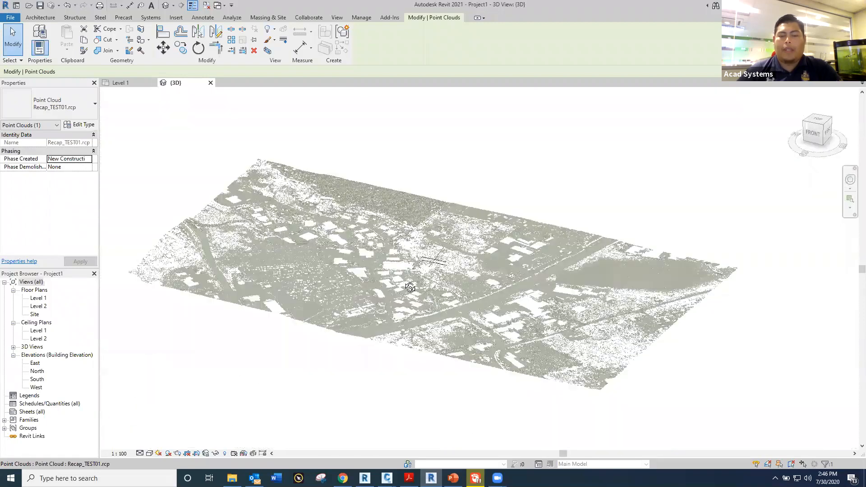
pyautogui.keyDown('shift'); pyautogui.moveTo(410, 288); pyautogui.dragTo(404, 282, button='middle'); pyautogui.keyUp('shift')
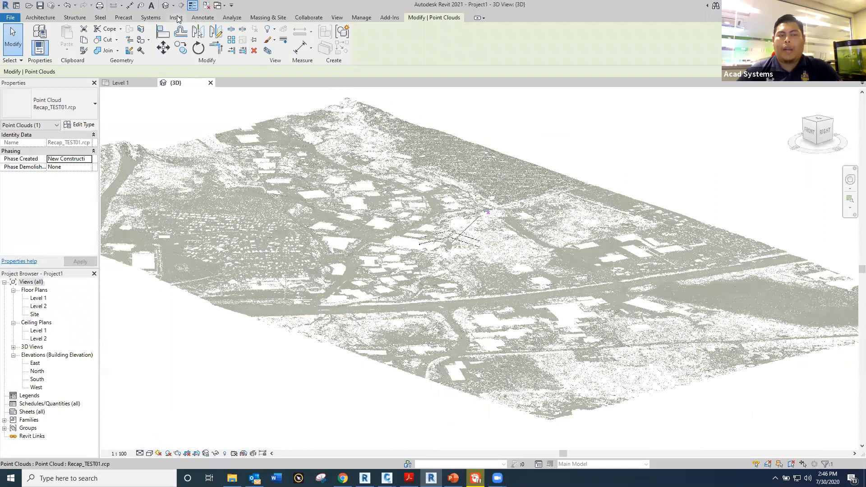
pyautogui.click(177, 17)
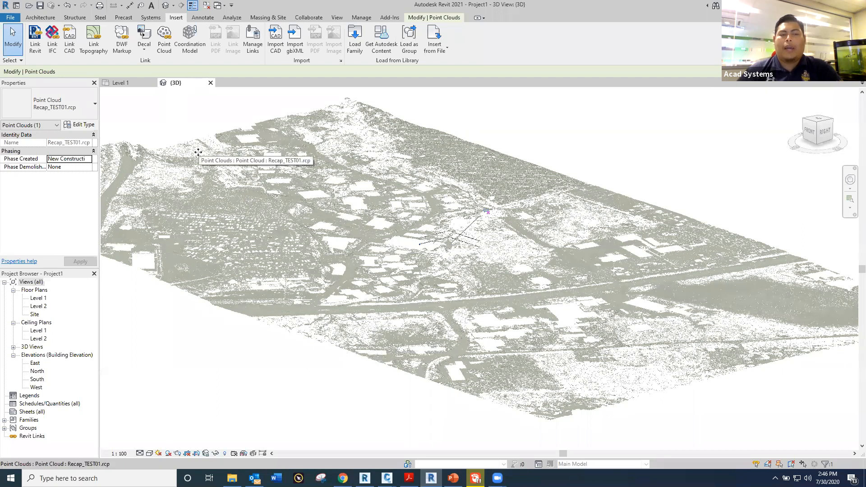
# - Switch to Drawing2.dwg in Civil 3D and choose the Test 01 project from the ReCap Output folder for point cloud attachment
pyautogui.hotkey('alt', 'Tab')
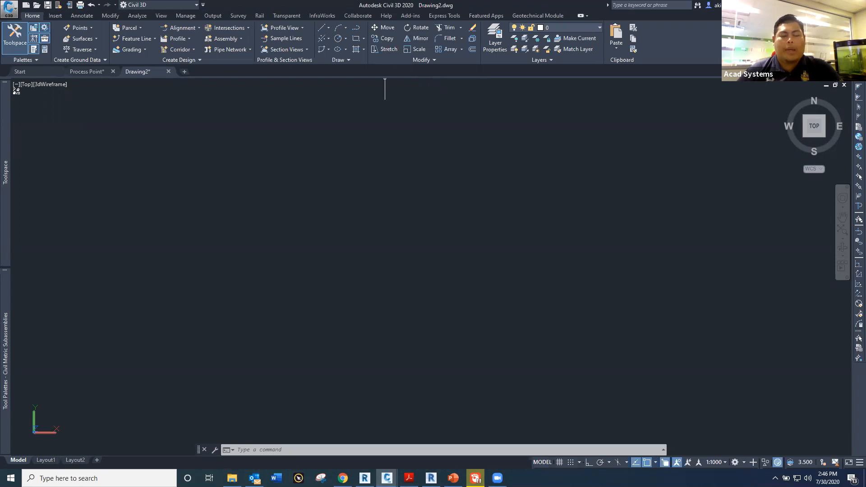
pyautogui.click(55, 15)
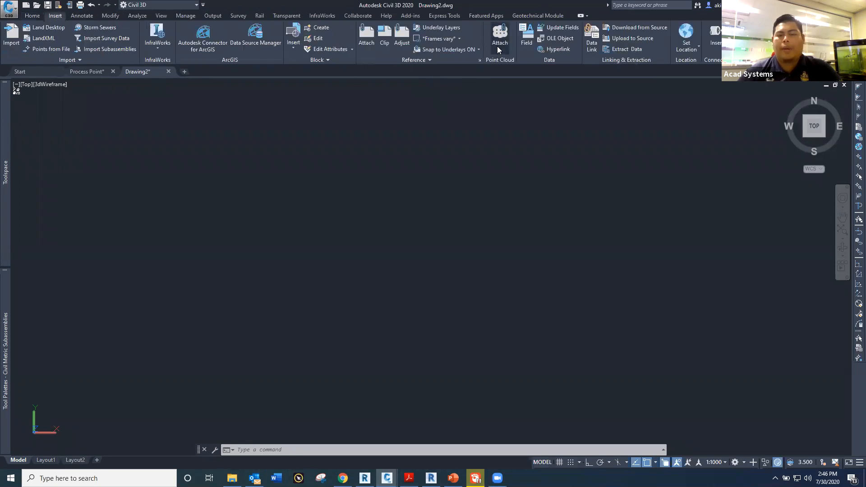
pyautogui.click(499, 49)
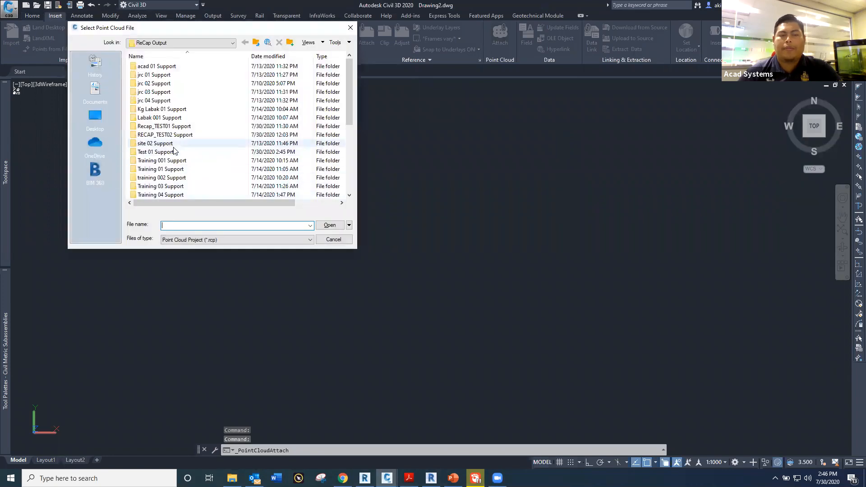
pyautogui.scroll(-6, 174, 151)
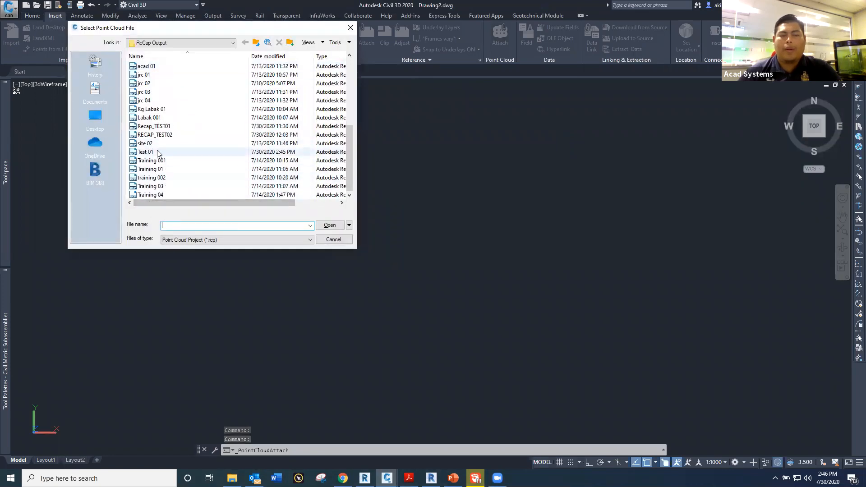
pyautogui.click(158, 154)
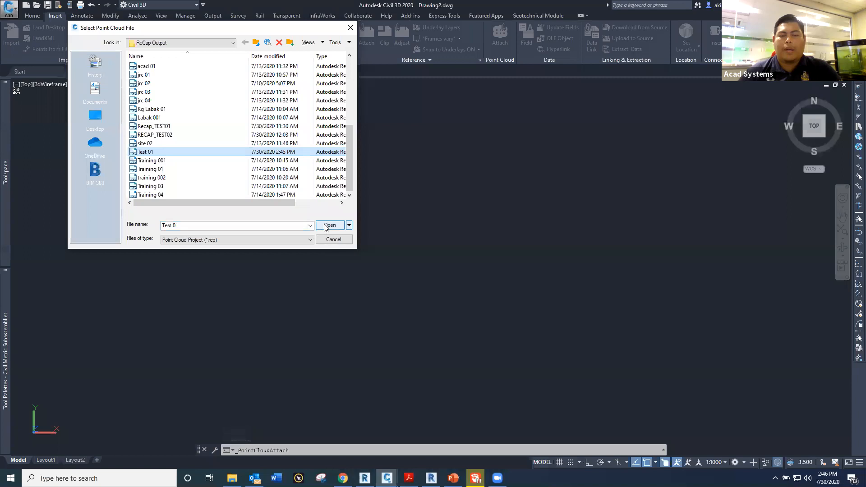
pyautogui.click(329, 226)
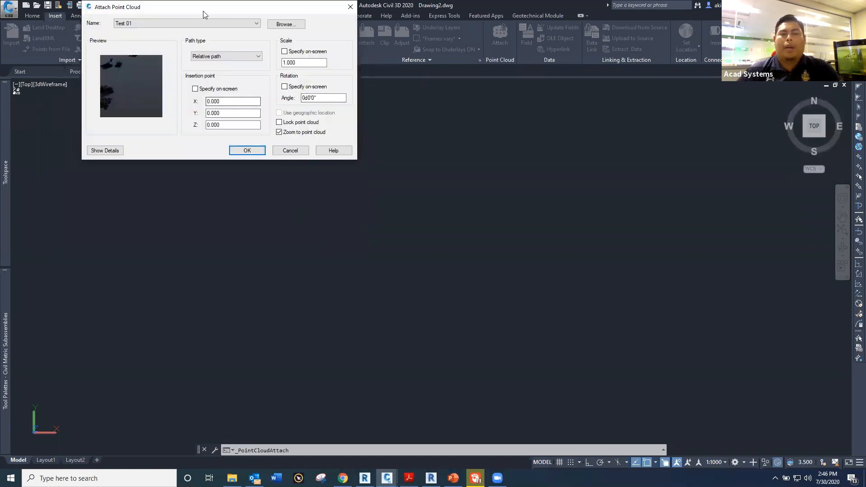
# - Attach the Test 01 point cloud at insertion point 0,0,0 with scale 1, zero rotation, and zoom to point cloud enabled
pyautogui.moveTo(203, 9); pyautogui.dragTo(365, 118)
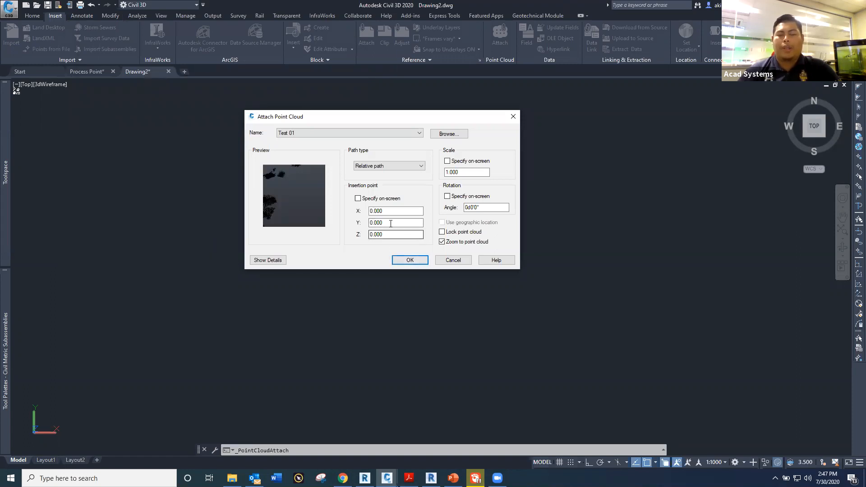
pyautogui.doubleClick(388, 211)
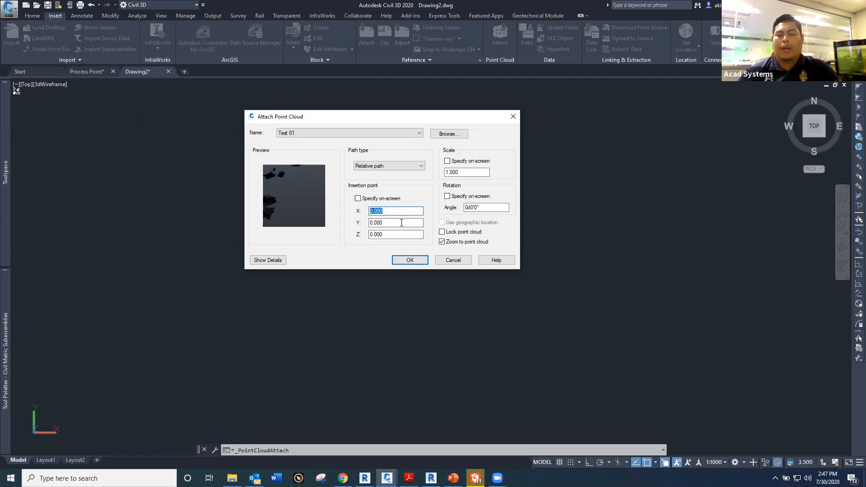
pyautogui.press('Tab')
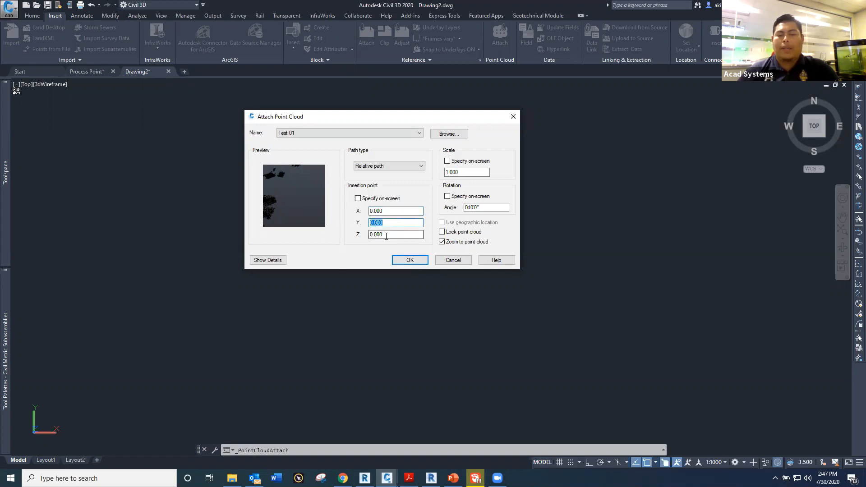
pyautogui.click(409, 261)
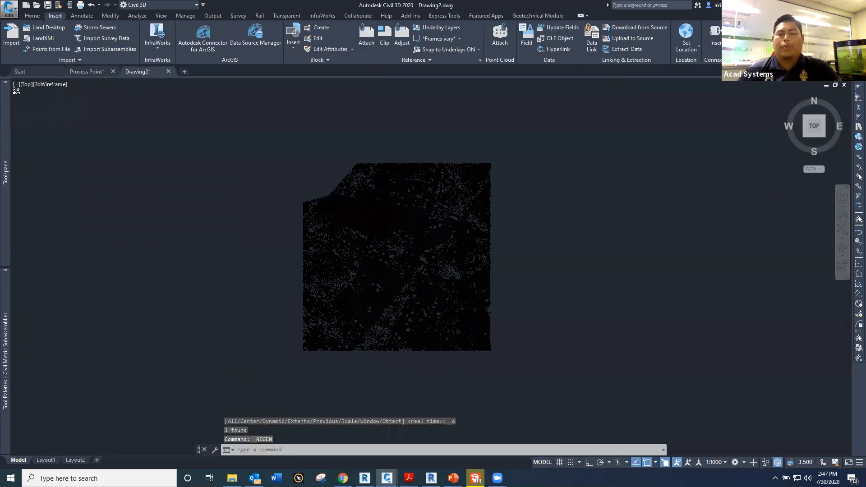
# - Examine the attached point cloud in top view, checking the building footprints and roads around its centre and its overall extent
pyautogui.scroll(8, 405, 248)
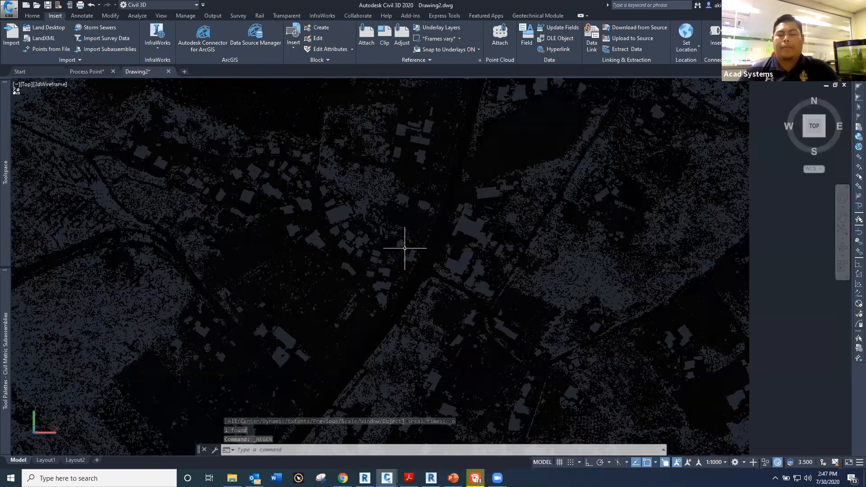
pyautogui.scroll(3, 405, 248)
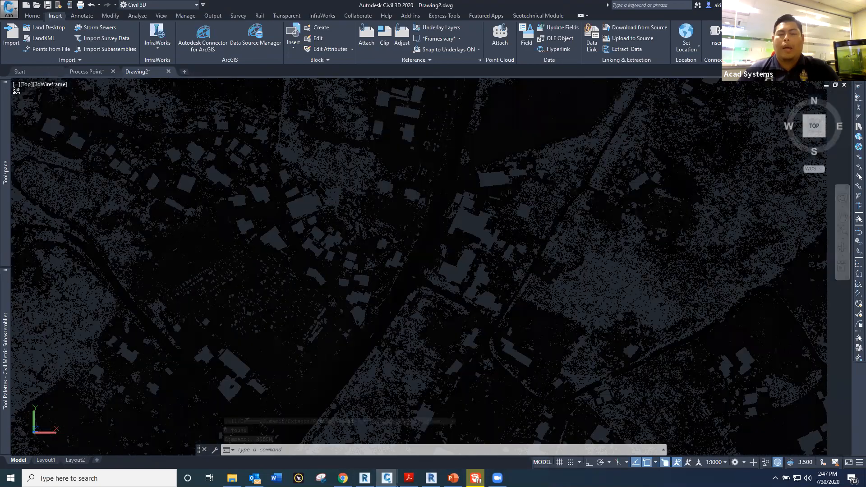
pyautogui.scroll(-1, 360, 255)
pyautogui.moveTo(314, 282); pyautogui.dragTo(393, 269, button='middle')
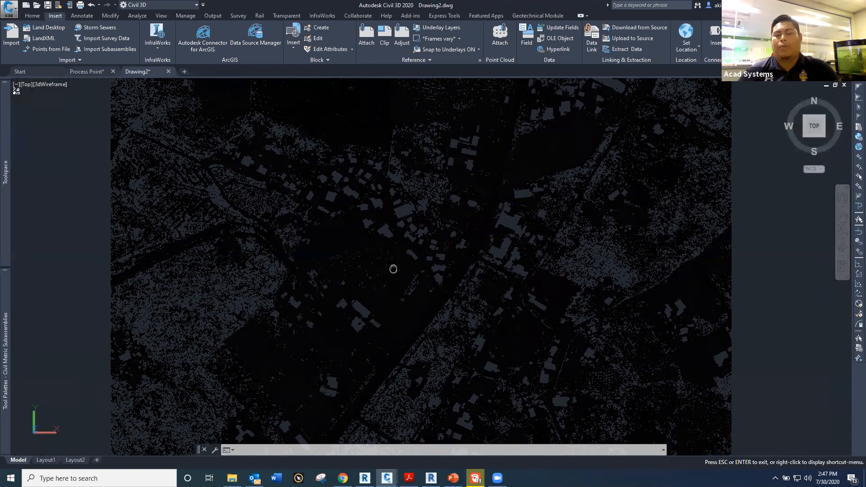
pyautogui.press('Escape')
pyautogui.scroll(-6, 393, 269)
pyautogui.moveTo(468, 271); pyautogui.dragTo(418, 271, button='middle')
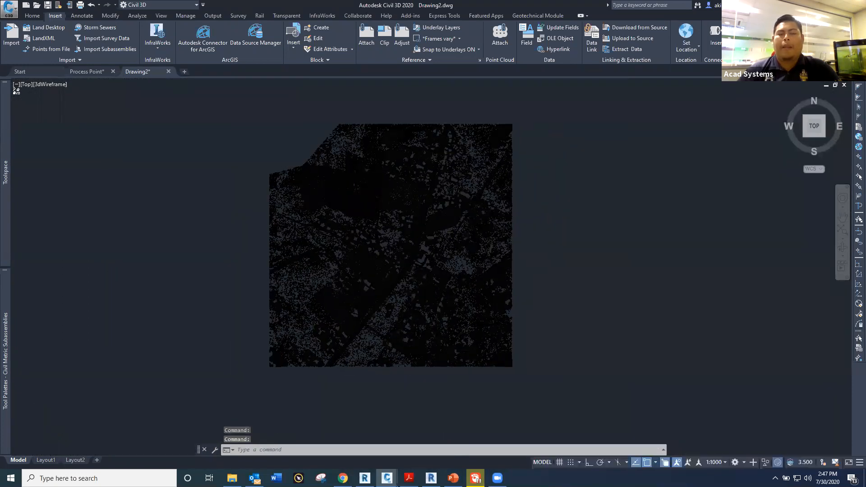
pyautogui.scroll(2, 420, 262)
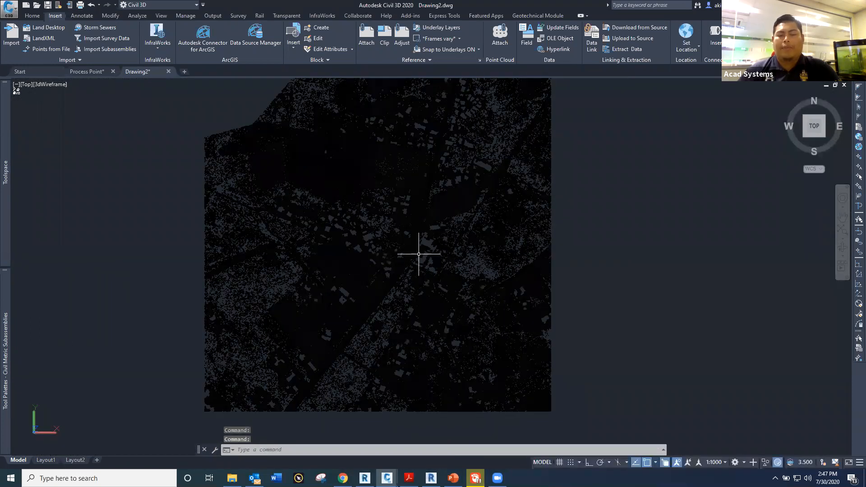
pyautogui.moveTo(381, 236); pyautogui.dragTo(395, 253, button='middle')
pyautogui.press('Escape')
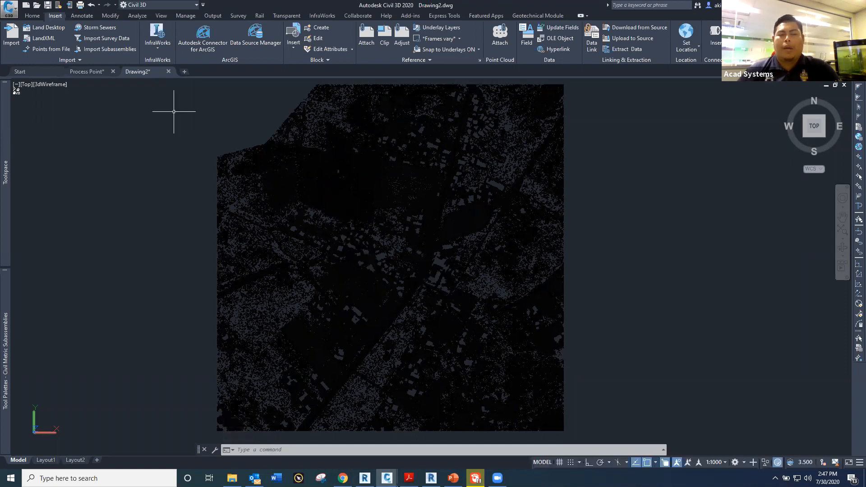
# - Show the Process Point drawing and review its road alignments over the contoured terrain
pyautogui.click(84, 73)
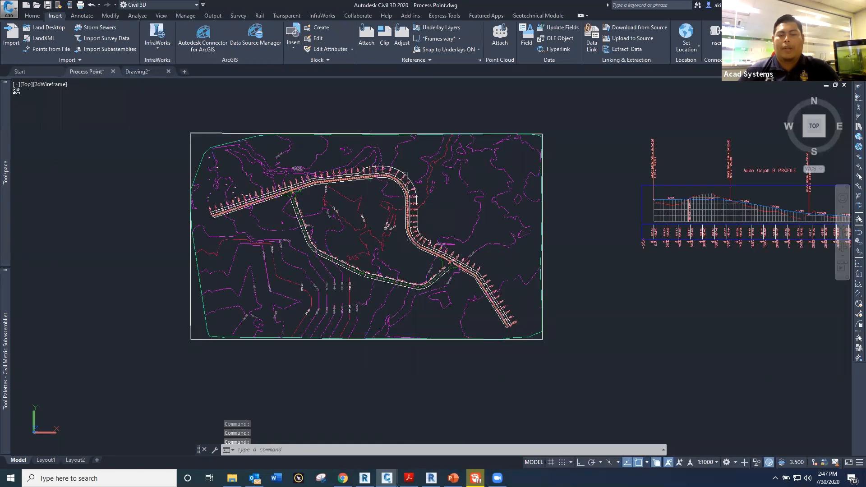
pyautogui.scroll(3, 306, 221)
pyautogui.moveTo(315, 250); pyautogui.dragTo(254, 234, button='middle')
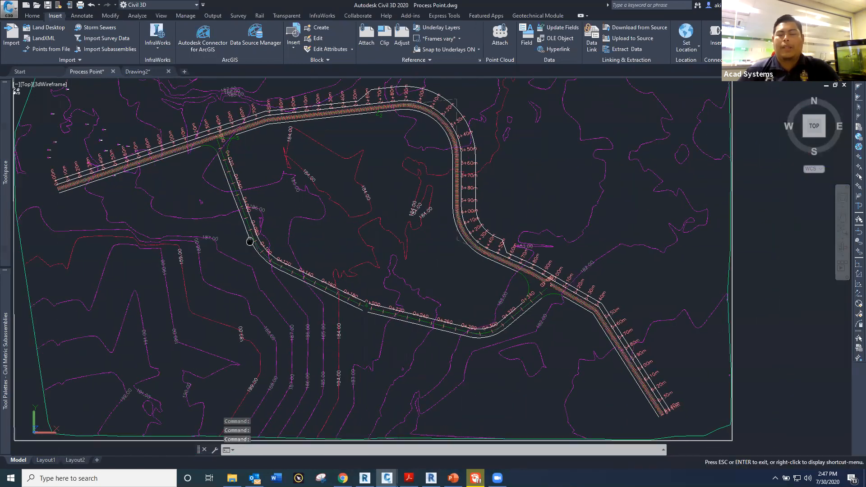
pyautogui.scroll(-1, 254, 234)
pyautogui.moveTo(194, 247); pyautogui.dragTo(242, 248, button='middle')
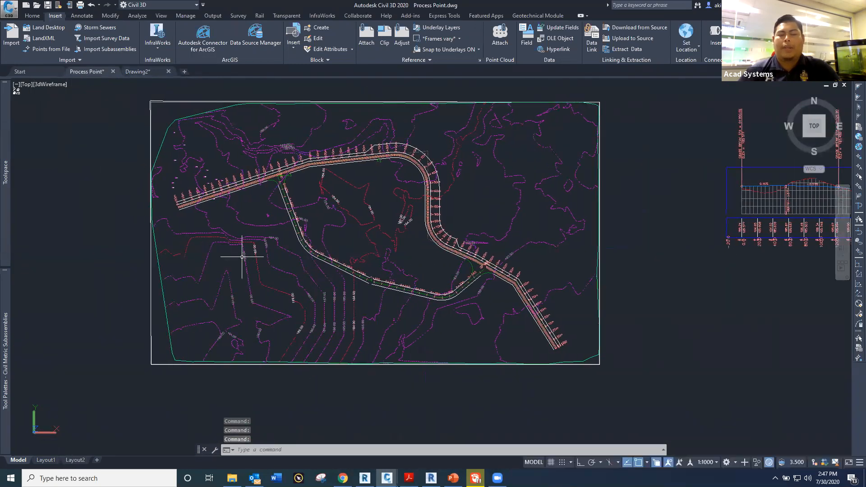
# - Examine the contour lines and elevation labels southwest of the loop road, and review the whole site plan
pyautogui.scroll(3, 227, 321)
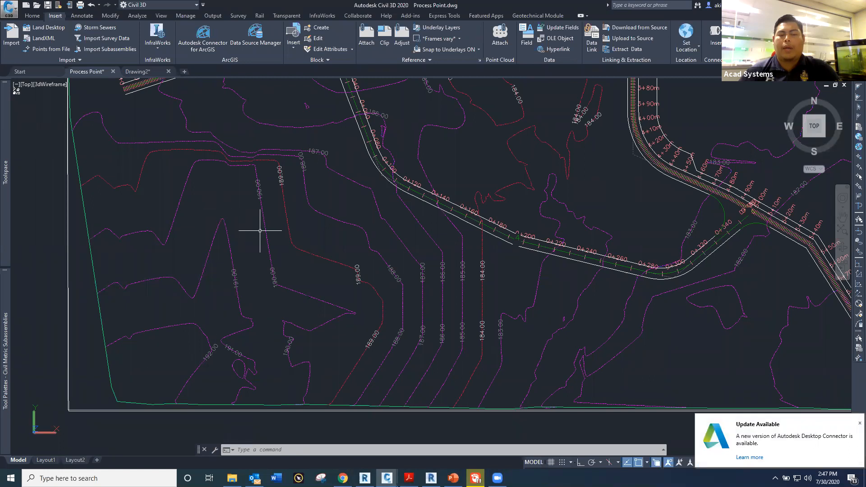
pyautogui.scroll(-5, 265, 220)
pyautogui.moveTo(266, 219); pyautogui.dragTo(254, 261, button='middle')
pyautogui.scroll(3, 296, 248)
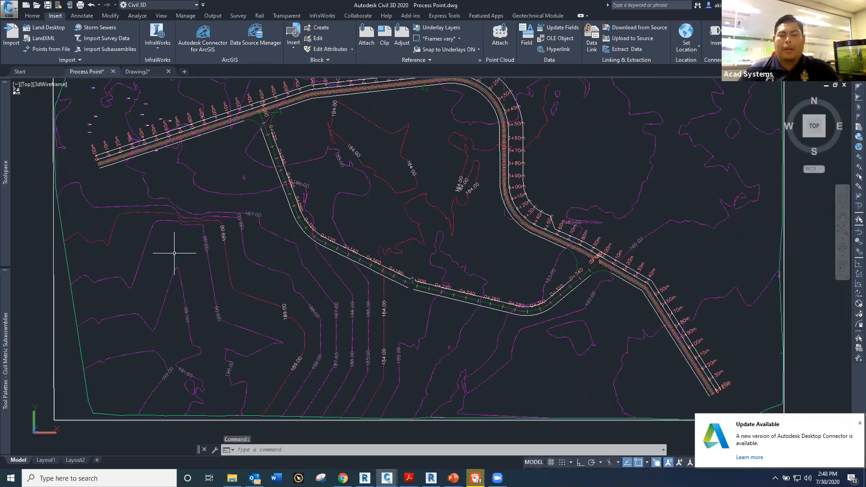
pyautogui.scroll(6, 210, 270)
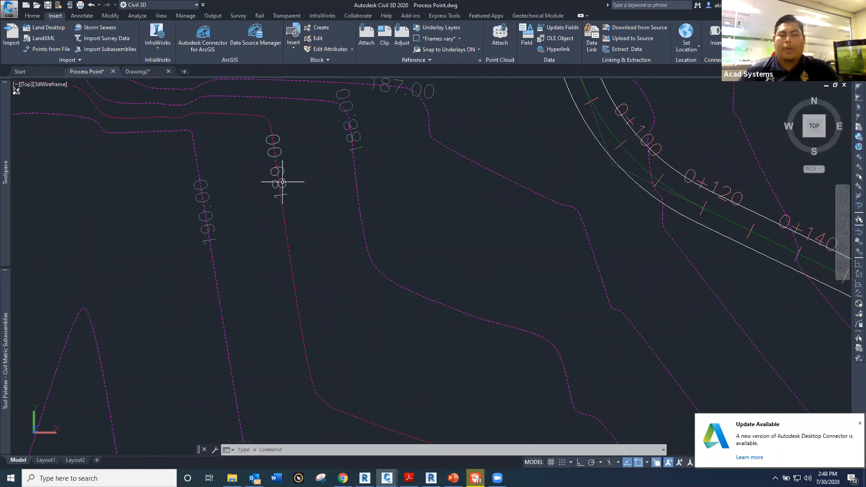
pyautogui.scroll(-8, 286, 178)
pyautogui.moveTo(396, 170); pyautogui.dragTo(235, 258, button='middle')
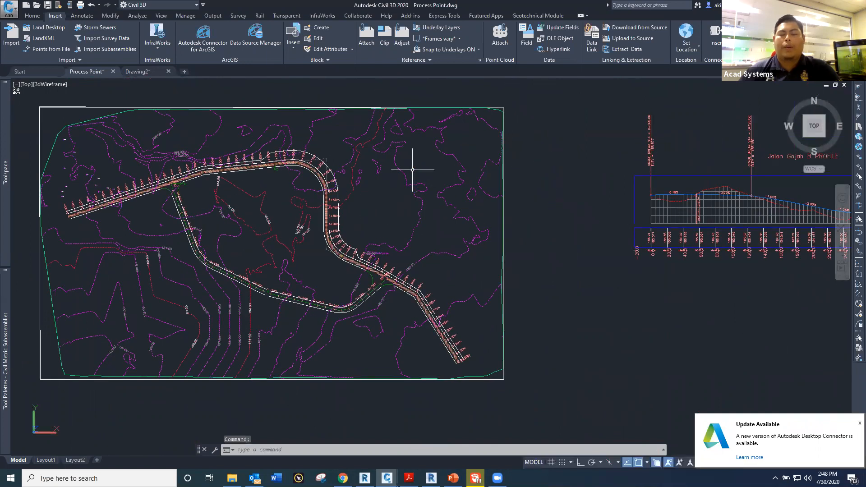
pyautogui.moveTo(271, 216)
pyautogui.mouseDown(button='middle')
pyautogui.moveTo(319, 216)
pyautogui.moveTo(294, 207)
pyautogui.mouseUp(button='middle')
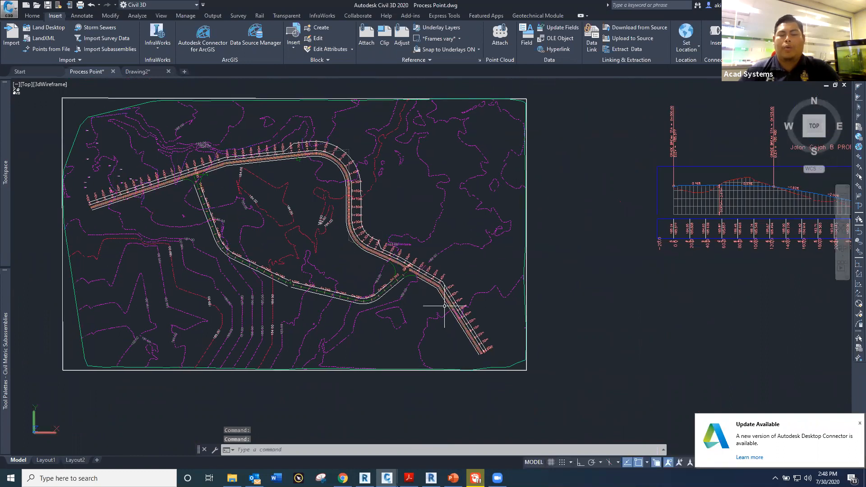
pyautogui.moveTo(397, 298); pyautogui.dragTo(388, 290, button='middle')
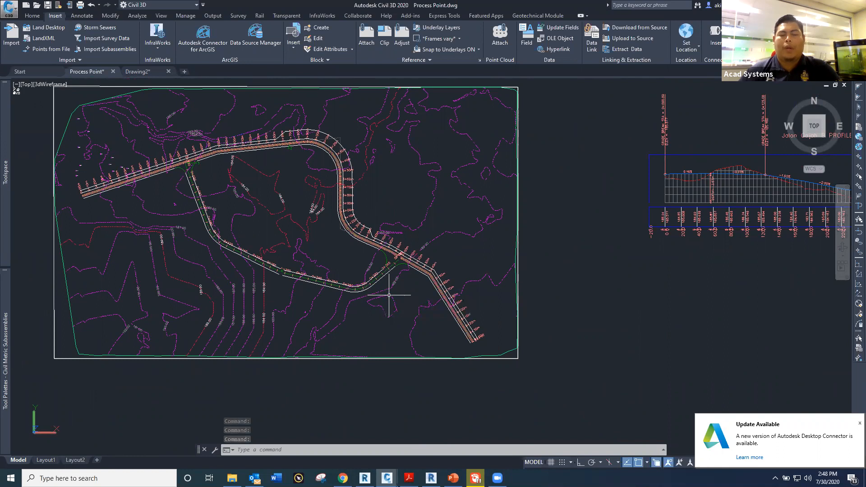
# - Inspect the Jalan Gajah B profile, including its grades, grade breaks and station elevation bands
pyautogui.scroll(2, 368, 293)
pyautogui.moveTo(372, 293); pyautogui.dragTo(157, 305, button='middle')
pyautogui.moveTo(517, 243); pyautogui.dragTo(157, 277, button='middle')
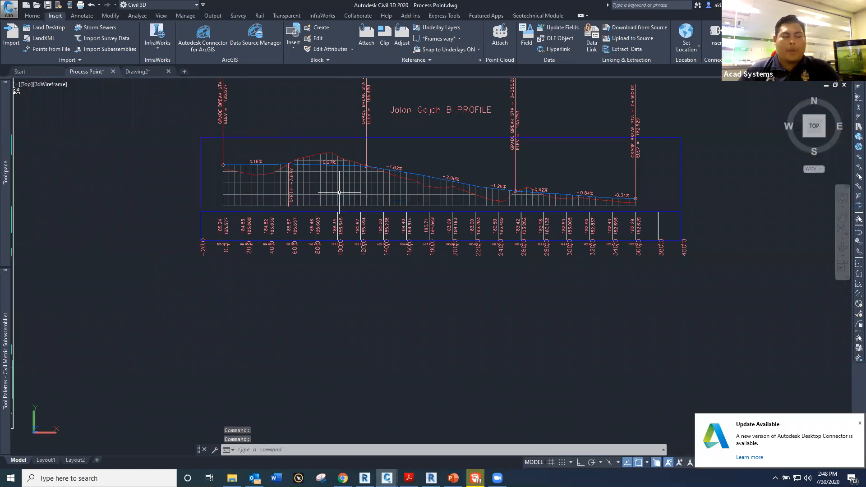
pyautogui.moveTo(399, 184); pyautogui.dragTo(350, 228, button='middle')
pyautogui.scroll(1, 349, 227)
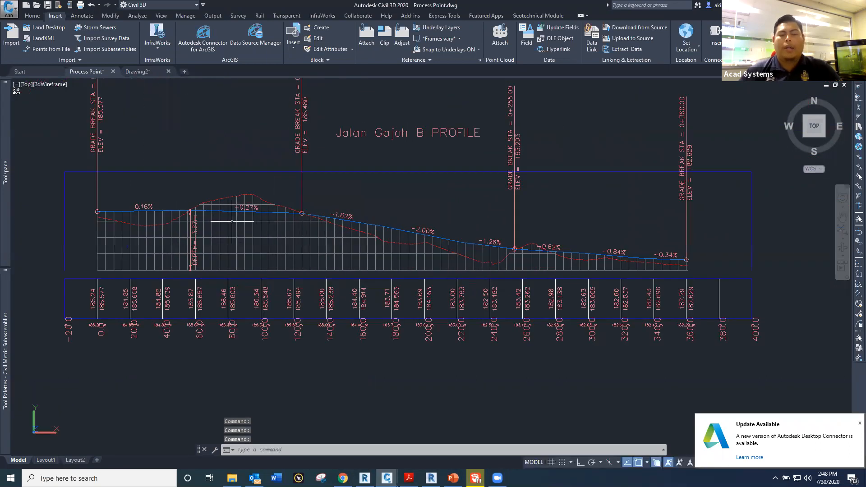
pyautogui.scroll(1, 230, 222)
pyautogui.scroll(-1, 365, 238)
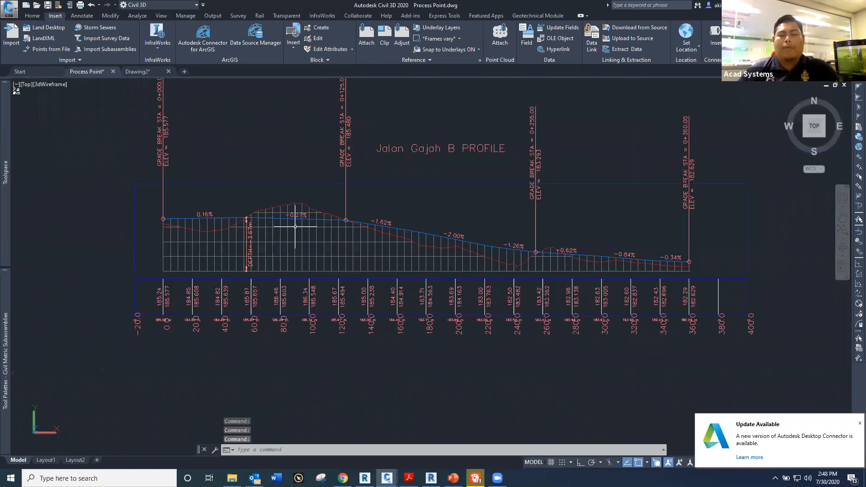
# - Compare the site plan with the Jalan Gajah B profile, following the design line against the existing ground
pyautogui.scroll(-2, 262, 224)
pyautogui.moveTo(178, 244); pyautogui.dragTo(525, 220, button='middle')
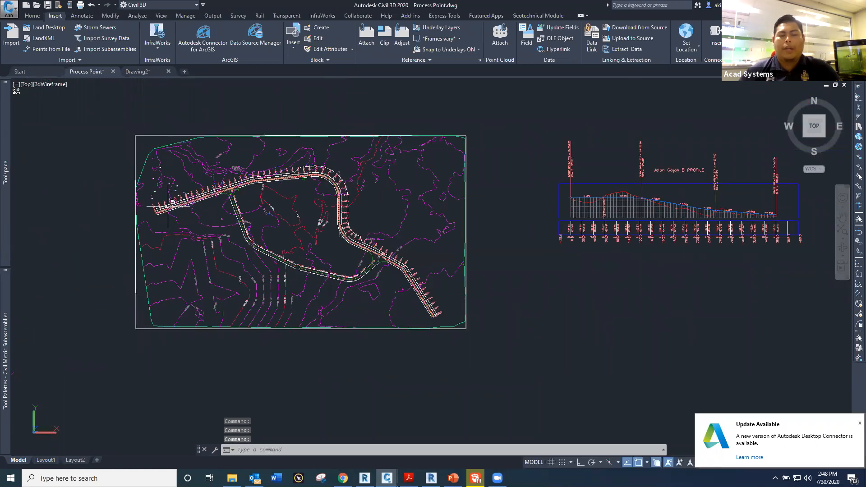
pyautogui.scroll(4, 668, 188)
pyautogui.moveTo(668, 188); pyautogui.dragTo(256, 214, button='middle')
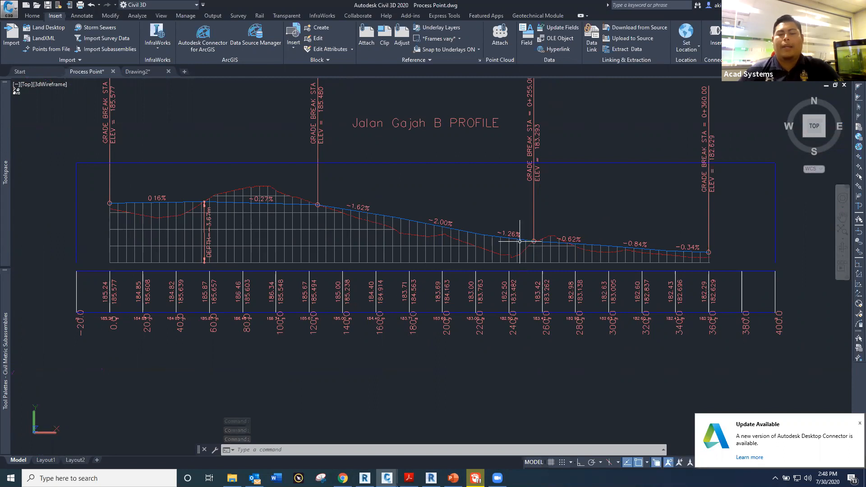
pyautogui.moveTo(519, 242)
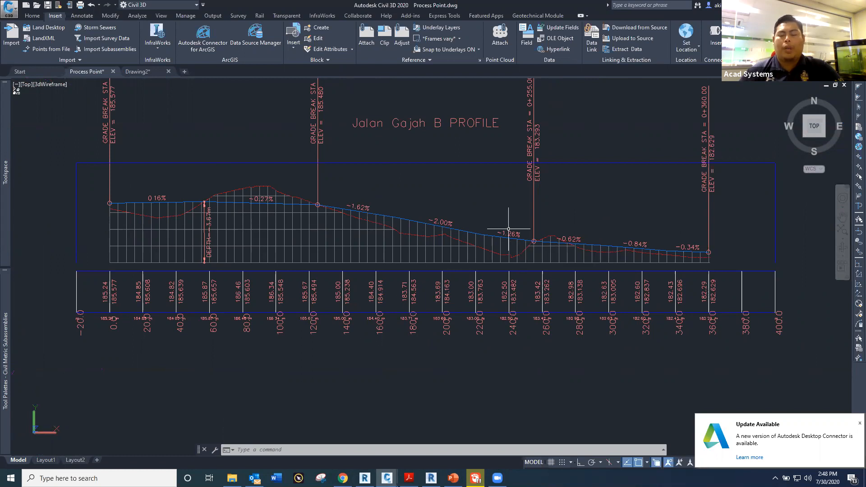
# - Show the EG terrain surface in the Object Viewer and orbit it into a tilted 3D view
pyautogui.scroll(-6, 508, 229)
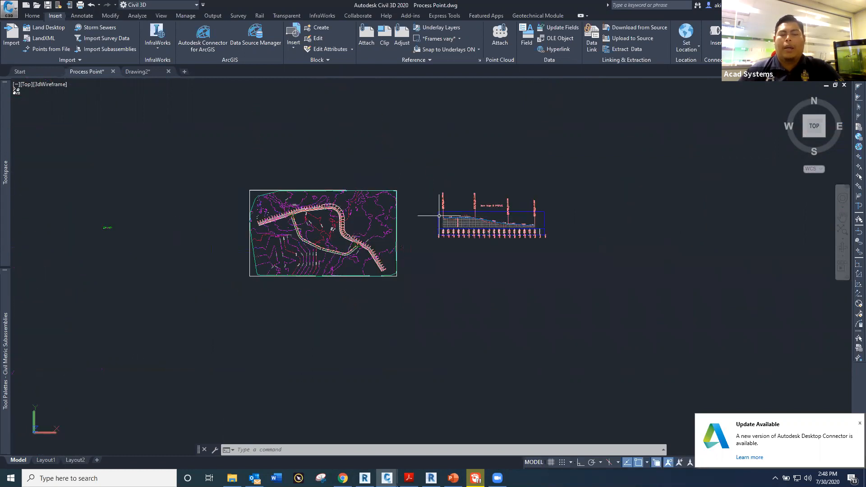
pyautogui.scroll(5, 347, 212)
pyautogui.moveTo(350, 210)
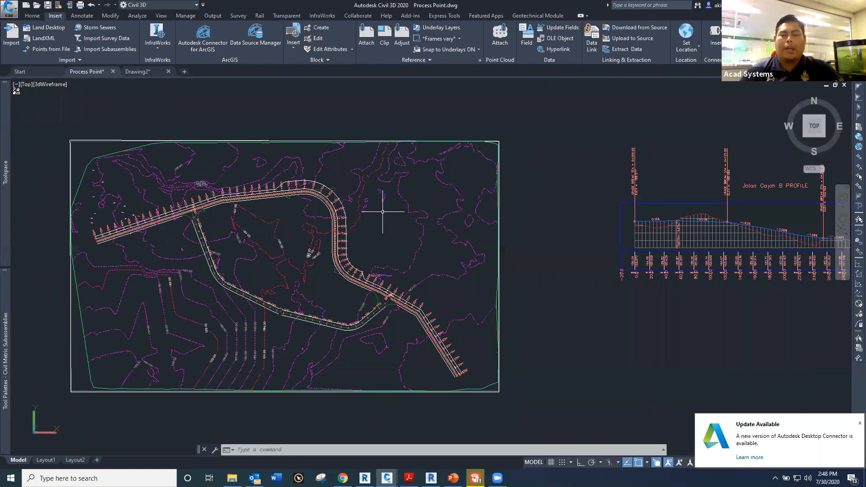
pyautogui.moveTo(390, 201)
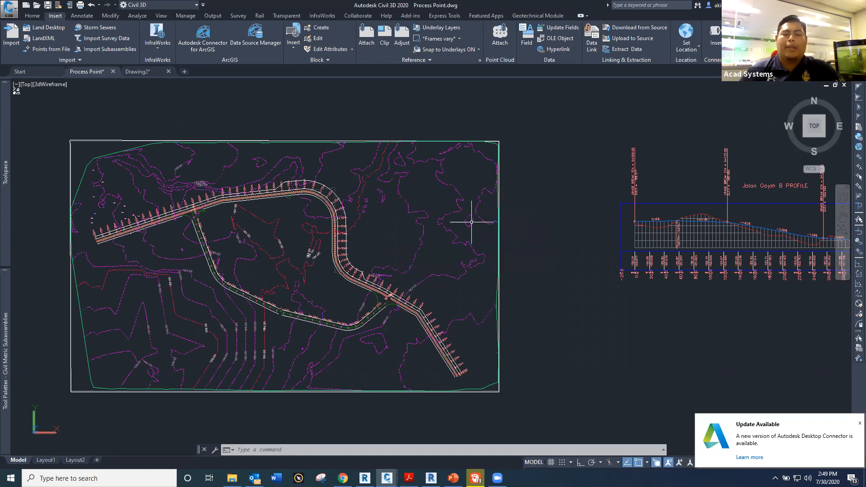
pyautogui.click(471, 222)
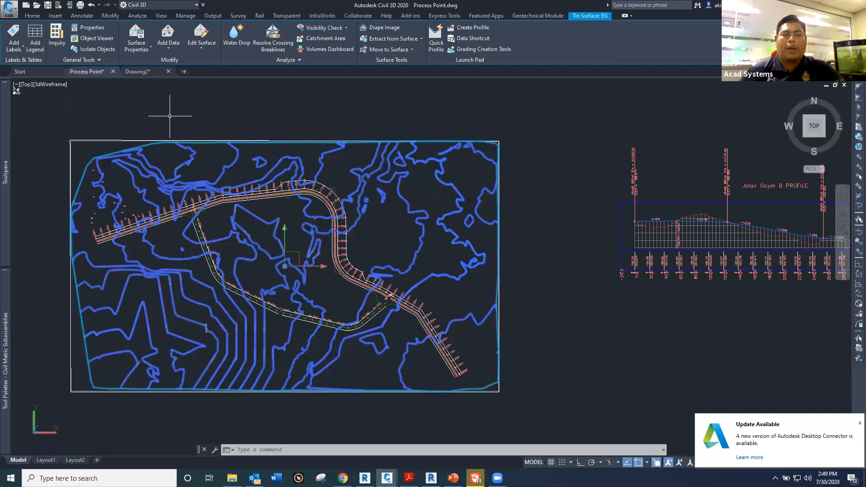
pyautogui.click(99, 39)
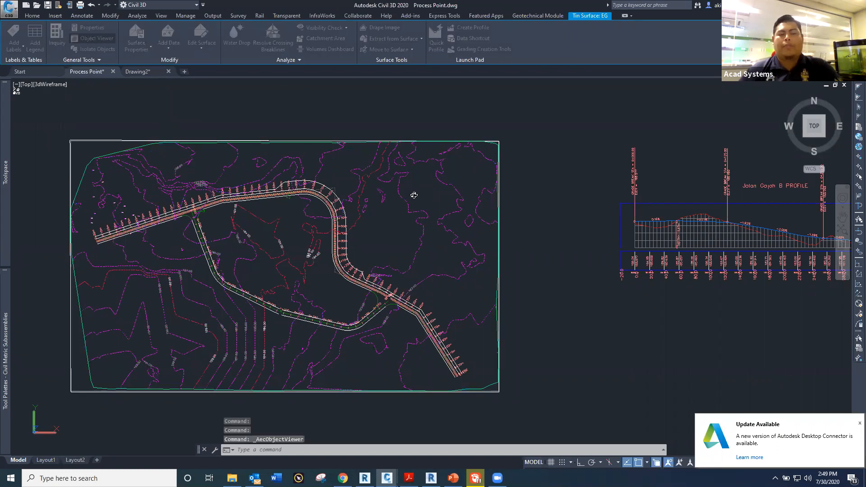
pyautogui.moveTo(382, 275)
pyautogui.mouseDown()
pyautogui.moveTo(356, 186)
pyautogui.moveTo(331, 143)
pyautogui.moveTo(357, 148)
pyautogui.moveTo(366, 261)
pyautogui.mouseUp()
pyautogui.moveTo(370, 292); pyautogui.dragTo(282, 194)
pyautogui.scroll(5, 396, 246)
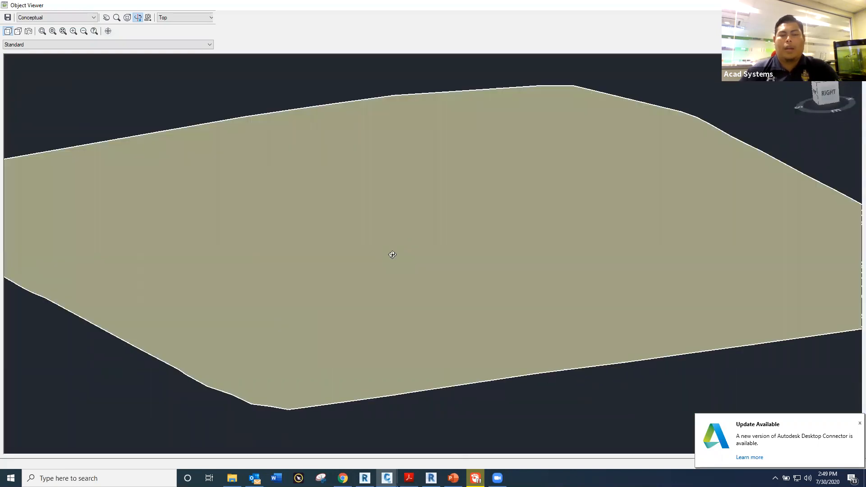
pyautogui.moveTo(393, 253); pyautogui.dragTo(421, 258)
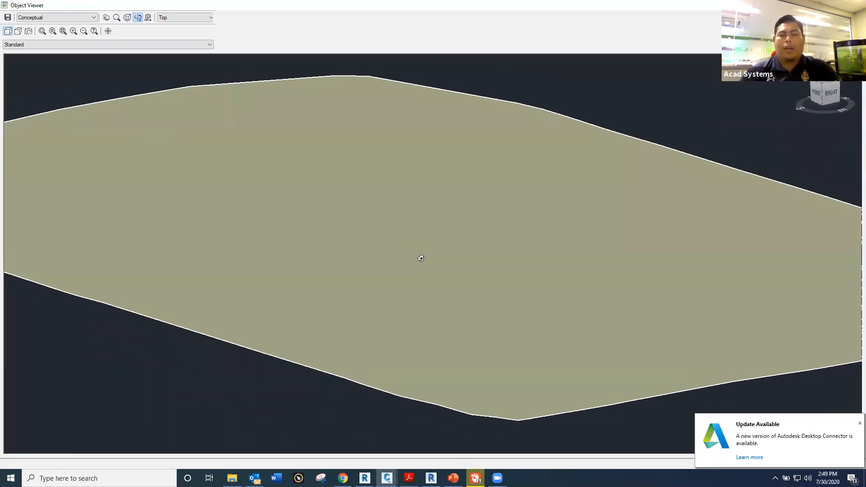
# - Display the EG surface in the Shaded visual style and orbit it until the whole surface is seen from the front
pyautogui.click(76, 18)
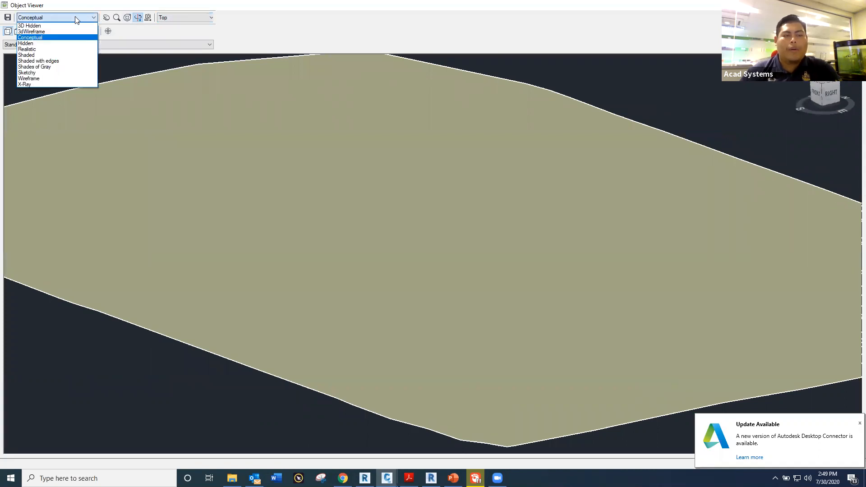
pyautogui.click(54, 53)
pyautogui.scroll(-4, 370, 221)
pyautogui.moveTo(364, 232); pyautogui.dragTo(364, 198)
pyautogui.moveTo(311, 212)
pyautogui.mouseDown()
pyautogui.moveTo(360, 257)
pyautogui.moveTo(18, 45)
pyautogui.mouseUp()
# - Switch the surface to the Shaded with edges style, examine its triangulation, and close the Object Viewer
pyautogui.click(48, 19)
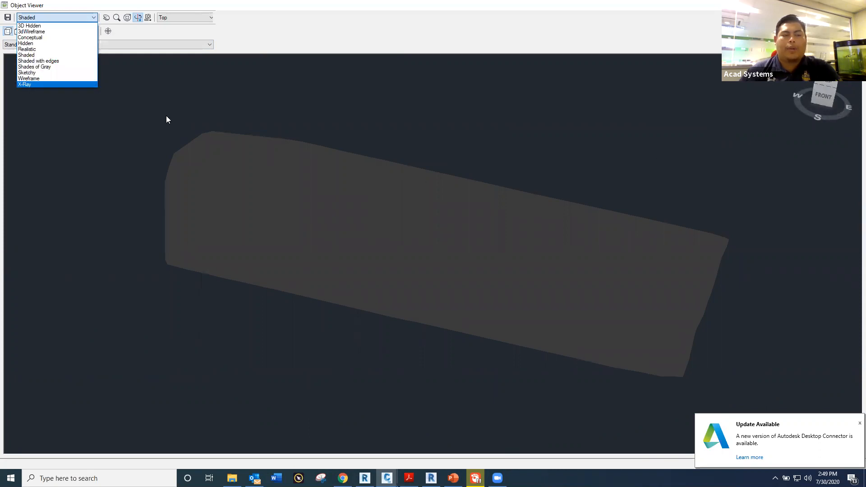
pyautogui.click(127, 80)
pyautogui.click(69, 18)
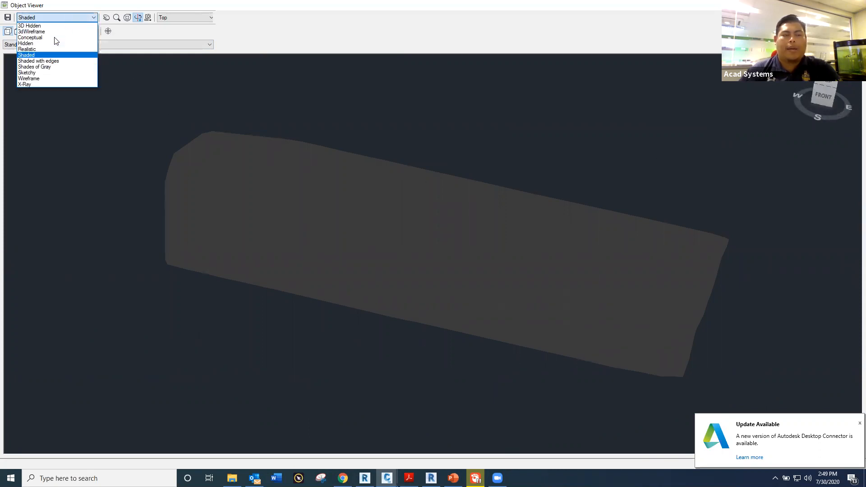
pyautogui.click(42, 60)
pyautogui.moveTo(350, 261)
pyautogui.mouseDown()
pyautogui.moveTo(377, 276)
pyautogui.moveTo(371, 263)
pyautogui.mouseUp()
pyautogui.scroll(3, 361, 257)
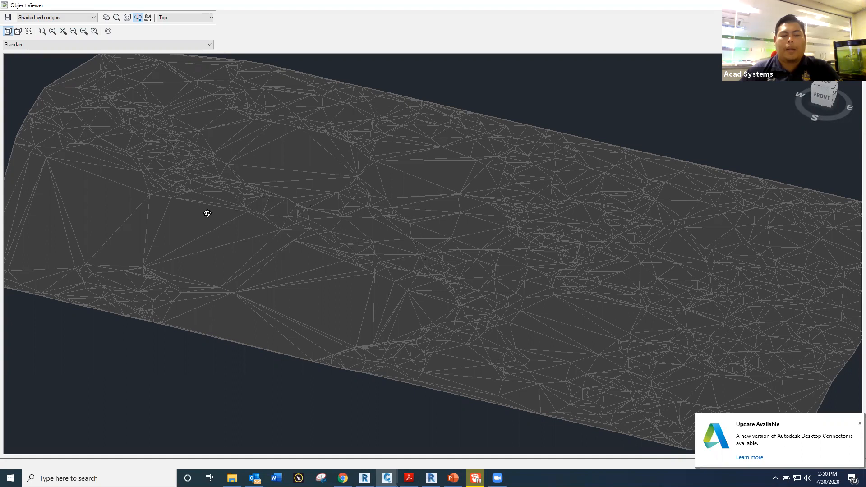
pyautogui.scroll(-3, 365, 258)
pyautogui.scroll(2, 408, 278)
pyautogui.moveTo(313, 284); pyautogui.dragTo(325, 252)
pyautogui.press('Escape')
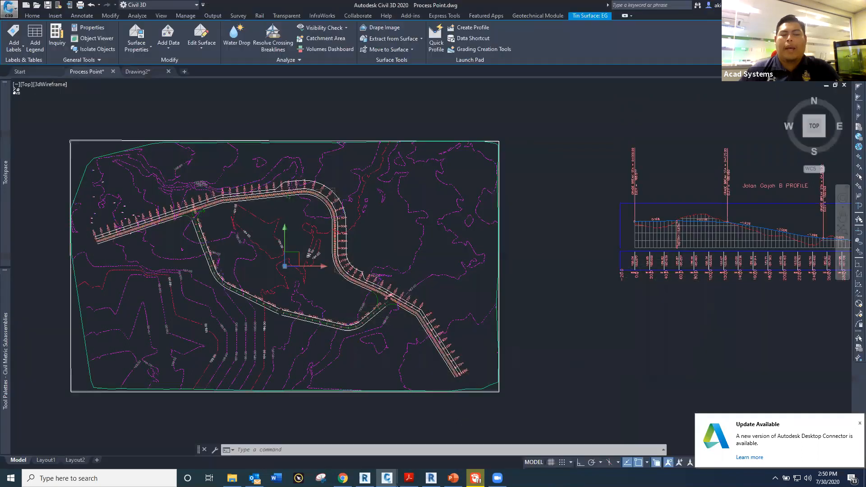
pyautogui.moveTo(270, 263); pyautogui.dragTo(313, 252, button='middle')
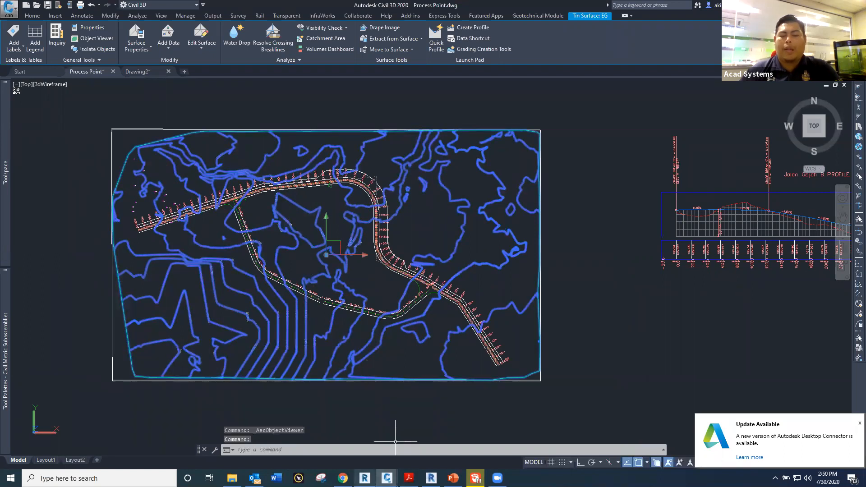
# - Switch to ReCap Pro and orbit the Test 01 point cloud to review the whole site along the main road
pyautogui.click(365, 478)
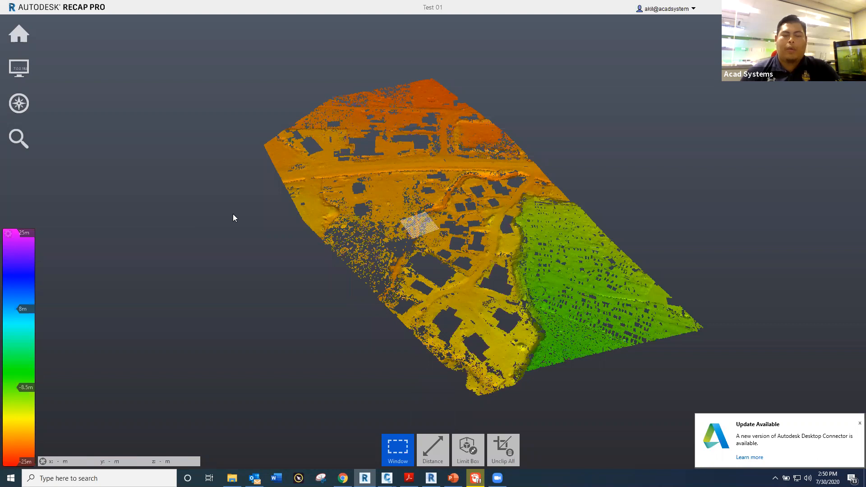
pyautogui.moveTo(275, 228); pyautogui.dragTo(357, 260)
pyautogui.keyDown('shift'); pyautogui.moveTo(357, 260); pyautogui.dragTo(334, 286, button='middle'); pyautogui.keyUp('shift')
pyautogui.moveTo(334, 285); pyautogui.dragTo(468, 307)
pyautogui.keyDown('shift'); pyautogui.moveTo(468, 307); pyautogui.dragTo(421, 306, button='middle'); pyautogui.keyUp('shift')
pyautogui.scroll(-1, 472, 304)
pyautogui.scroll(1, 405, 304)
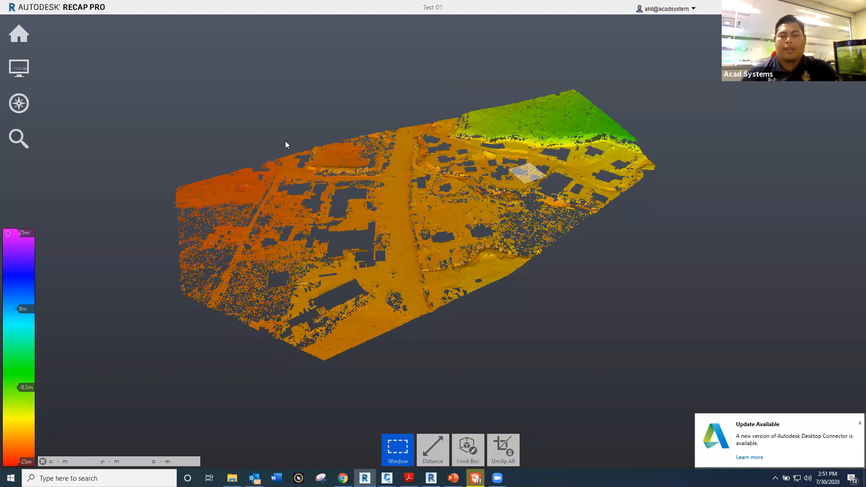
pyautogui.moveTo(316, 213)
pyautogui.mouseDown(button='middle')
pyautogui.moveTo(352, 213)
pyautogui.moveTo(318, 211)
pyautogui.mouseUp(button='middle')
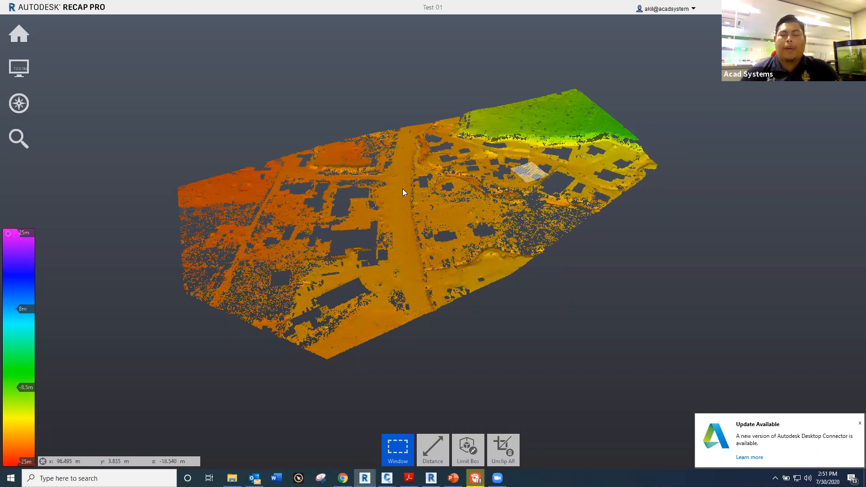
pyautogui.scroll(-5, 408, 227)
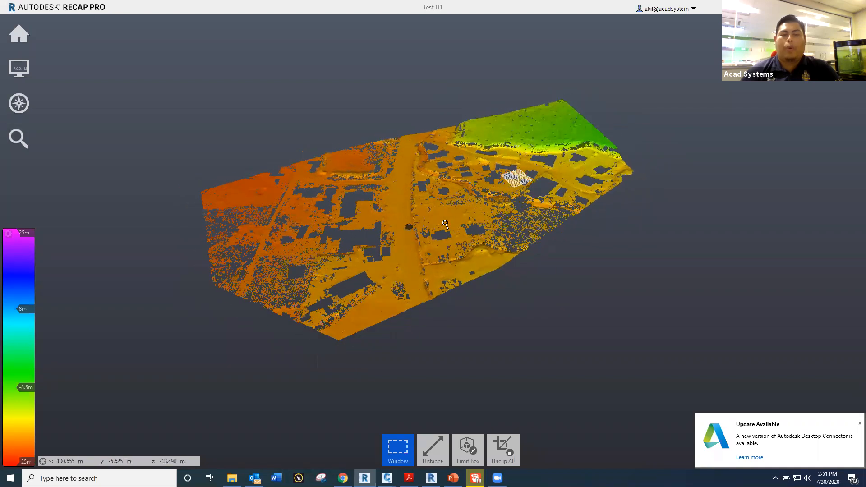
pyautogui.moveTo(21, 40)
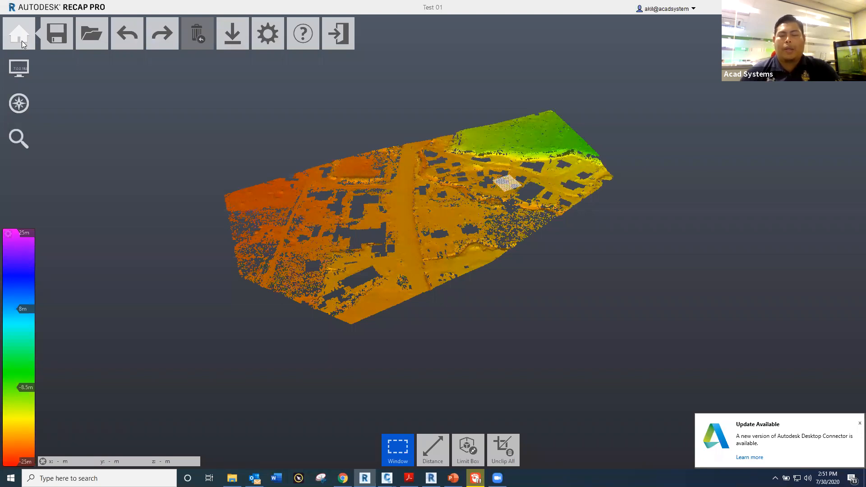
# - Inspect the ground beside the main road up close and window-select a small patch of points near the building gaps
pyautogui.scroll(1, 542, 181)
pyautogui.scroll(3, 461, 257)
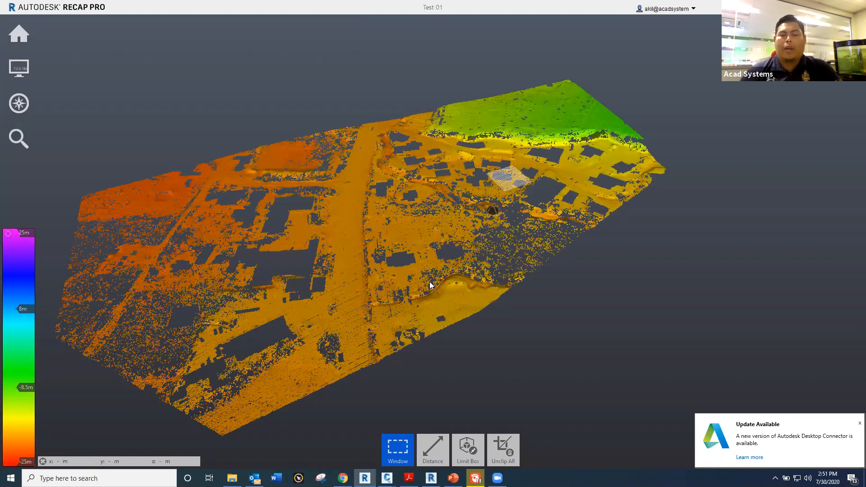
pyautogui.scroll(2, 451, 257)
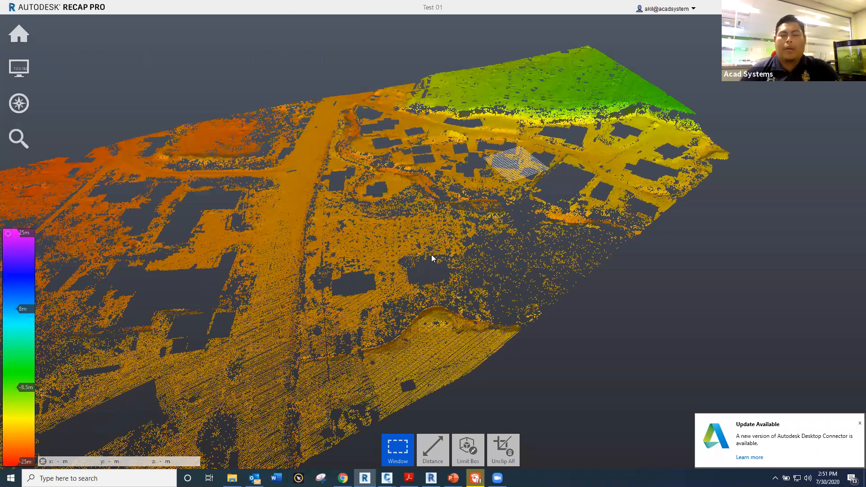
pyautogui.moveTo(428, 272); pyautogui.dragTo(441, 253, button='middle')
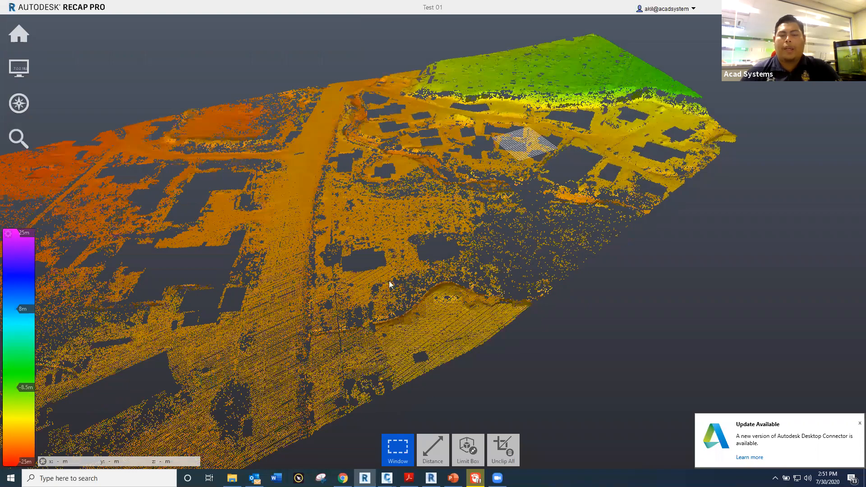
pyautogui.scroll(1, 435, 283)
pyautogui.moveTo(450, 283); pyautogui.dragTo(476, 328, button='middle')
pyautogui.moveTo(431, 280); pyautogui.dragTo(453, 266)
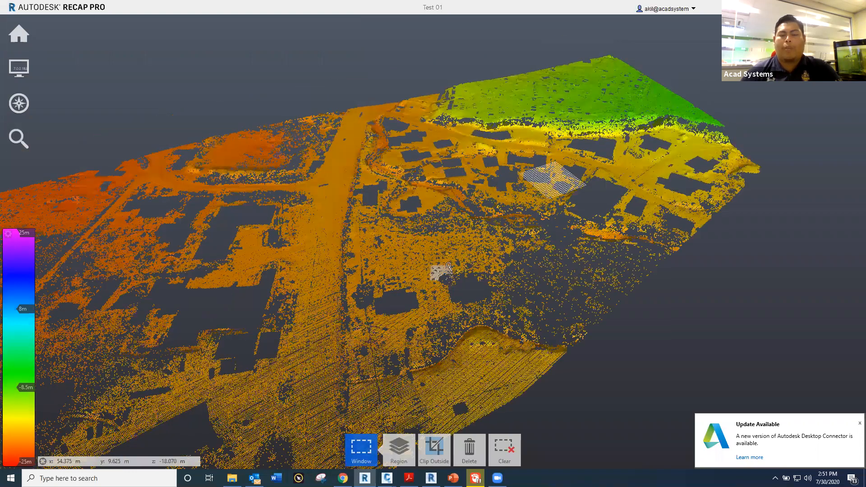
# - Examine the elevation-colored point cloud where the yellow housing area meets the green terrain, including the building gaps and slope edge
pyautogui.moveTo(455, 260); pyautogui.dragTo(463, 252, button='middle')
pyautogui.moveTo(497, 197); pyautogui.dragTo(456, 258, button='middle')
pyautogui.scroll(2, 329, 266)
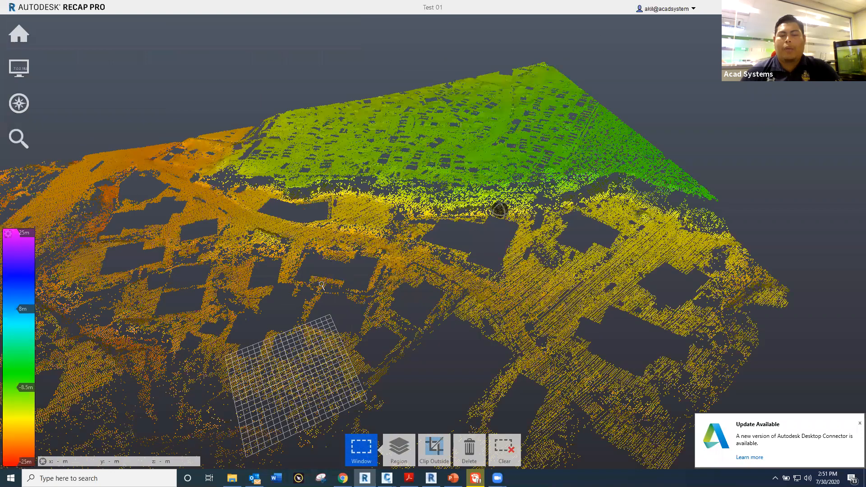
pyautogui.moveTo(361, 258); pyautogui.dragTo(375, 303, button='middle')
pyautogui.scroll(1, 339, 268)
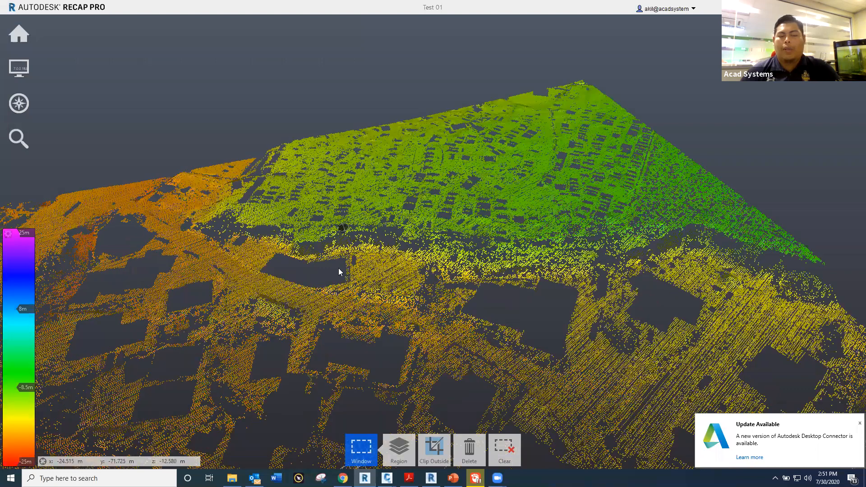
pyautogui.scroll(1, 352, 276)
pyautogui.moveTo(307, 269); pyautogui.dragTo(177, 219)
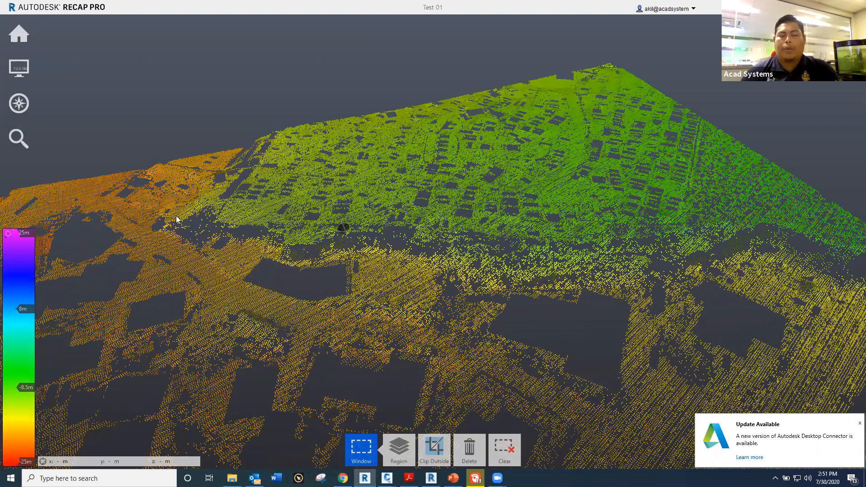
pyautogui.moveTo(247, 248); pyautogui.dragTo(276, 276)
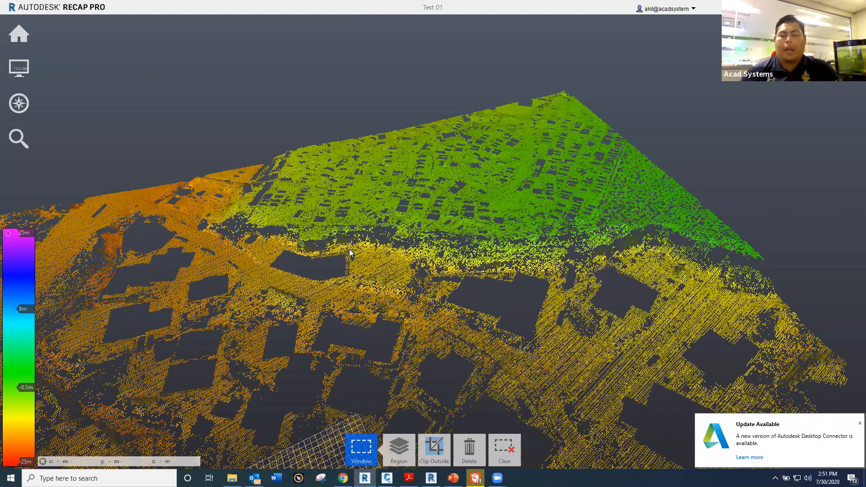
pyautogui.scroll(1, 314, 262)
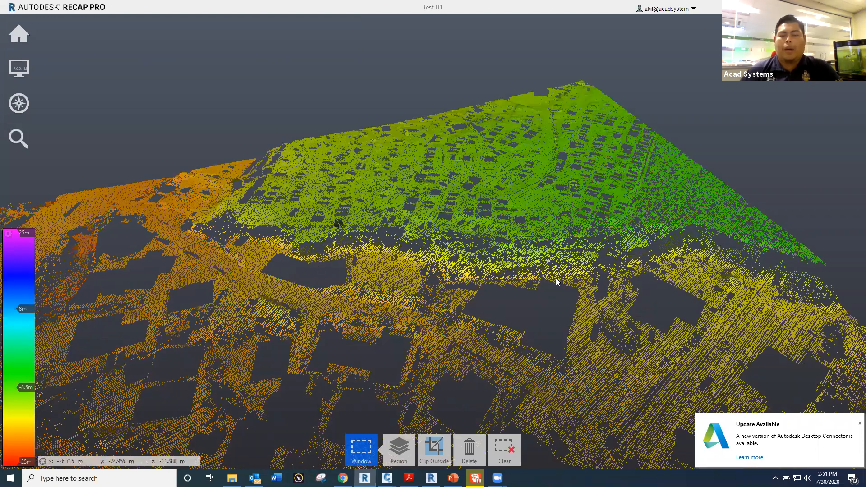
pyautogui.scroll(1, 569, 244)
pyautogui.scroll(1, 460, 250)
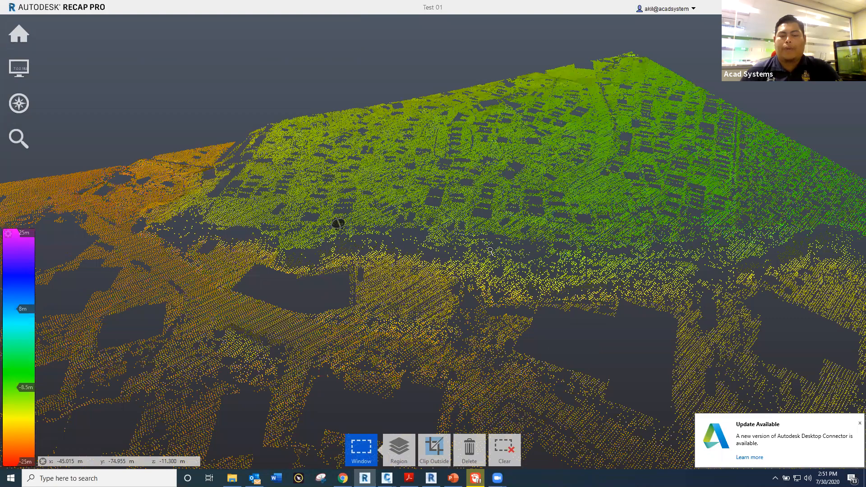
pyautogui.scroll(1, 490, 253)
pyautogui.scroll(1, 483, 239)
pyautogui.scroll(1, 486, 237)
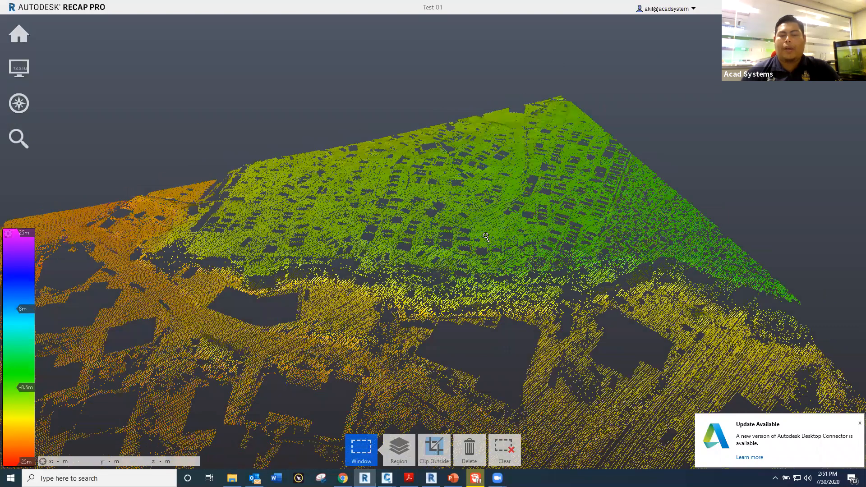
pyautogui.scroll(-3, 446, 264)
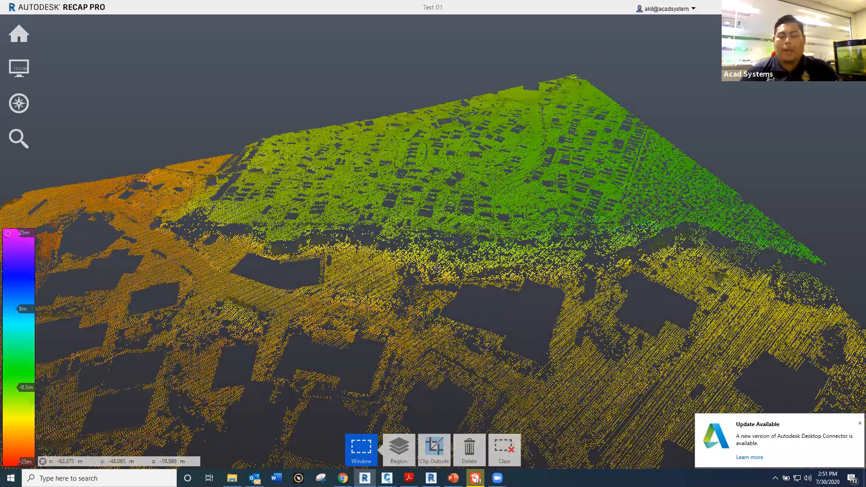
pyautogui.scroll(1, 435, 276)
pyautogui.scroll(1, 503, 249)
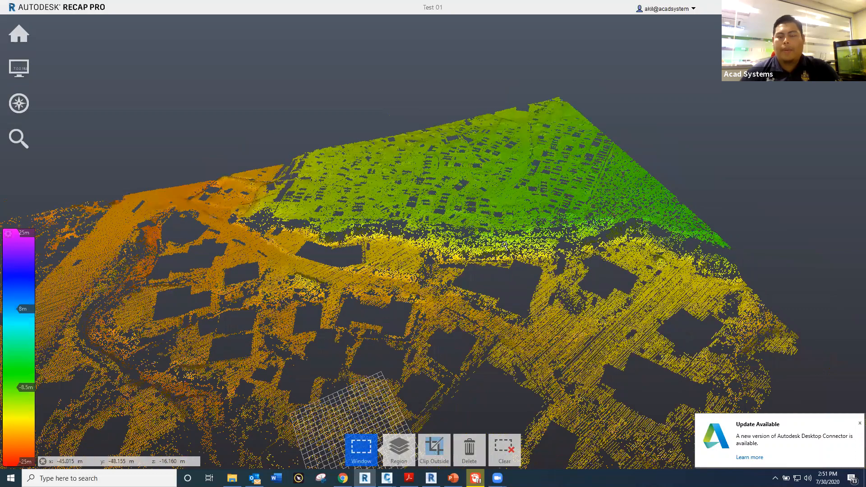
pyautogui.scroll(1, 499, 253)
pyautogui.scroll(1, 426, 199)
pyautogui.scroll(1, 410, 221)
pyautogui.scroll(1, 431, 229)
# - Return to the whole point cloud and orbit it to review the road and terrain from the opposite side
pyautogui.scroll(-3, 459, 209)
pyautogui.scroll(-1, 382, 228)
pyautogui.scroll(-1, 419, 244)
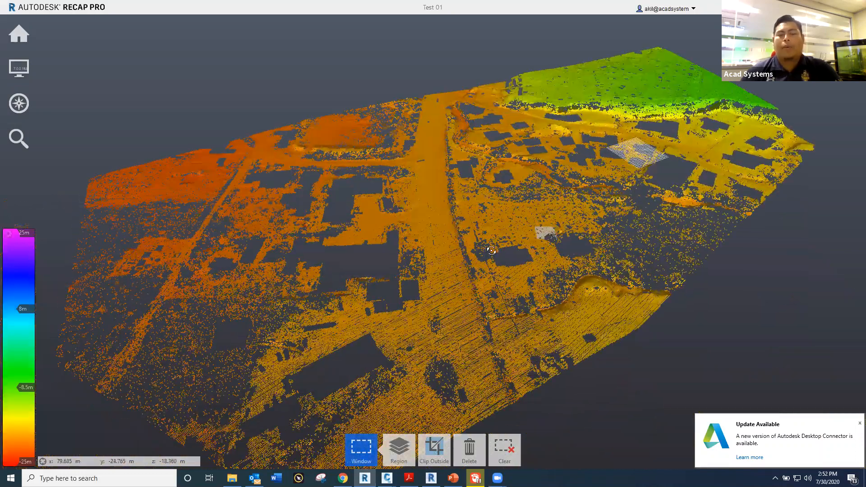
pyautogui.scroll(-1, 491, 250)
pyautogui.keyDown('shift'); pyautogui.moveTo(595, 246); pyautogui.dragTo(677, 245, button='middle'); pyautogui.keyUp('shift')
pyautogui.keyDown('shift'); pyautogui.moveTo(546, 287); pyautogui.dragTo(344, 287, button='middle'); pyautogui.keyUp('shift')
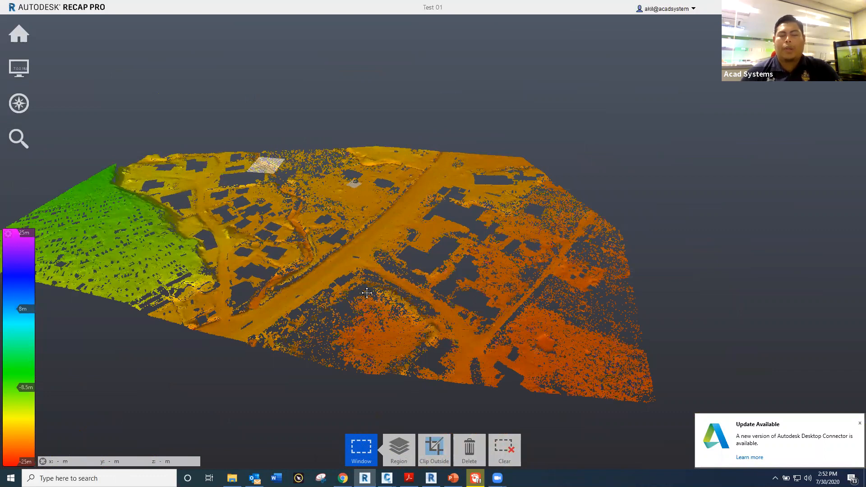
pyautogui.moveTo(406, 273); pyautogui.dragTo(419, 276, button='middle')
pyautogui.scroll(3, 308, 280)
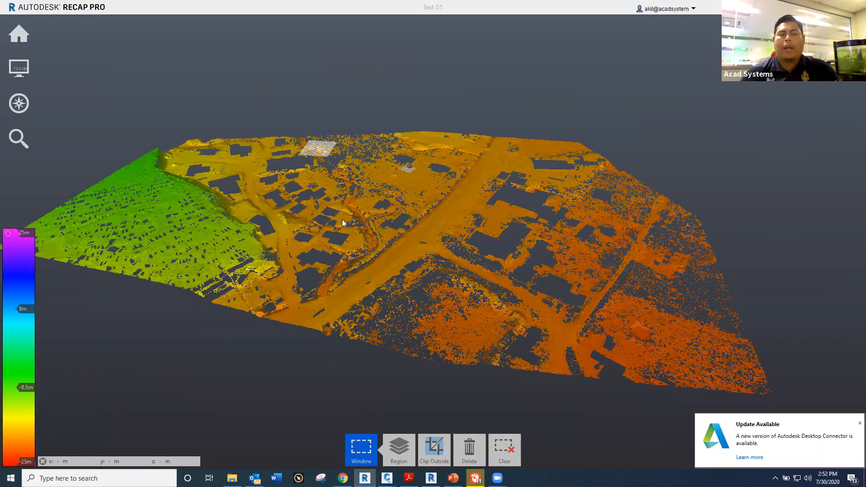
pyautogui.moveTo(410, 257); pyautogui.dragTo(445, 255, button='middle')
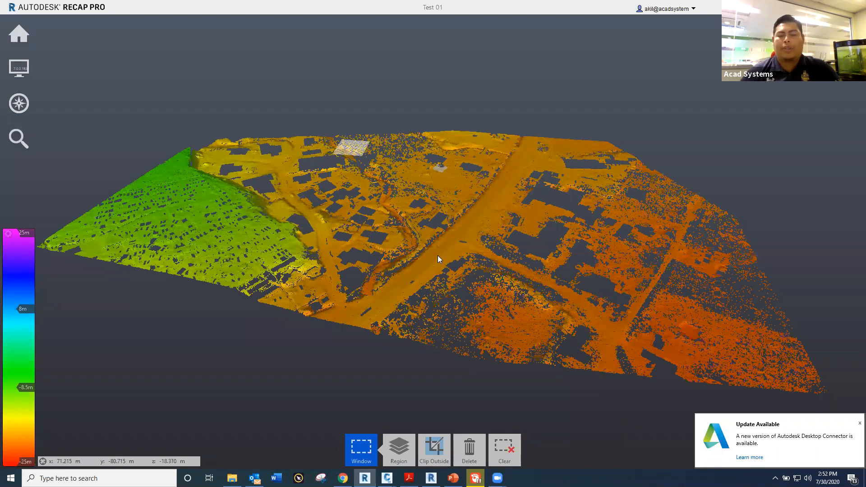
pyautogui.scroll(-2, 487, 267)
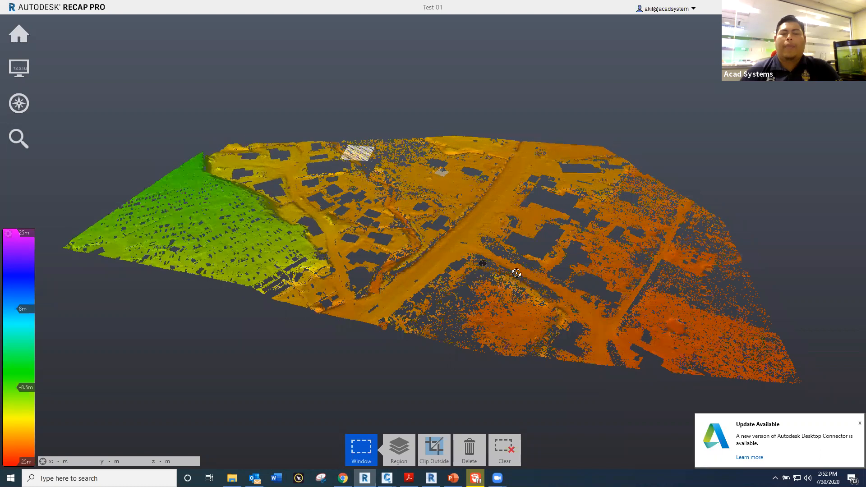
pyautogui.keyDown('shift'); pyautogui.moveTo(502, 276); pyautogui.dragTo(518, 269, button='middle'); pyautogui.keyUp('shift')
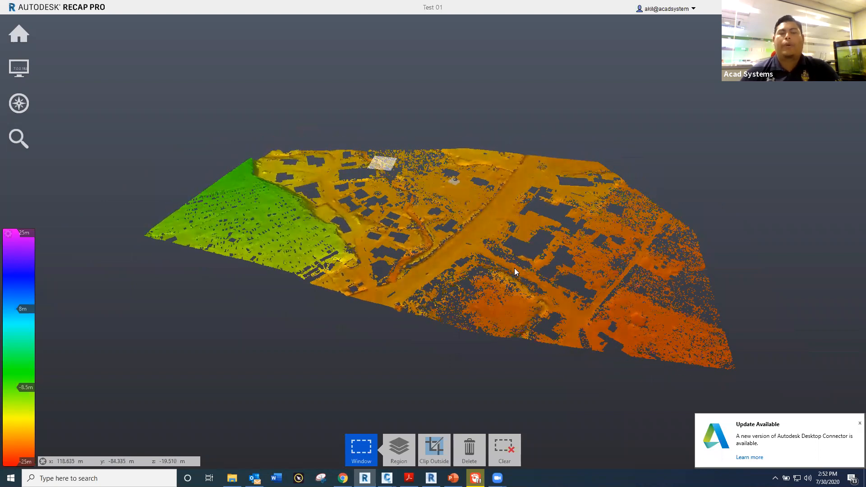
pyautogui.scroll(1, 513, 267)
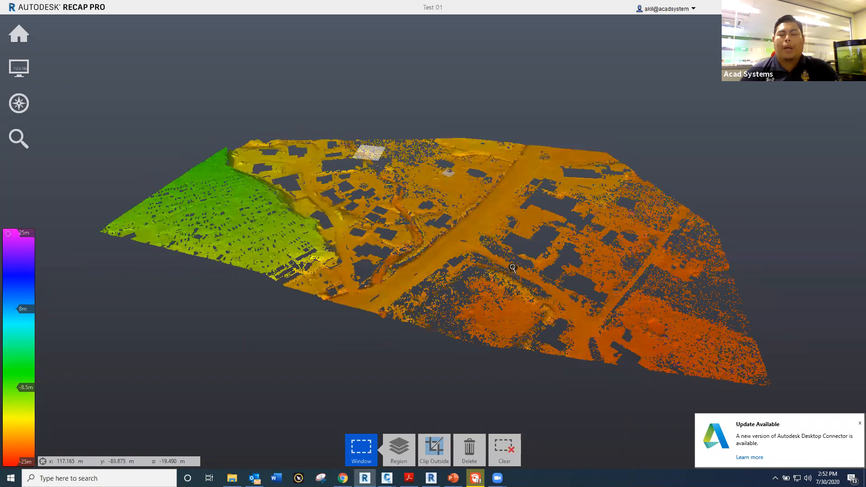
pyautogui.scroll(1, 513, 270)
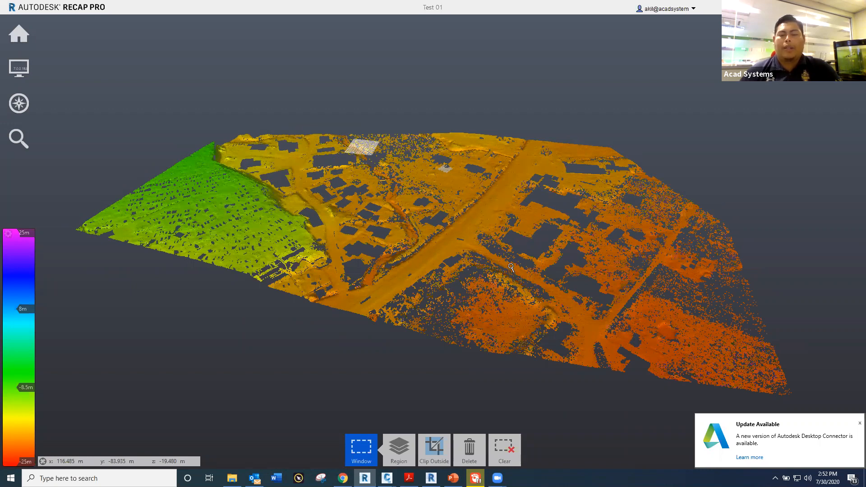
pyautogui.scroll(-1, 511, 267)
pyautogui.scroll(-1, 435, 244)
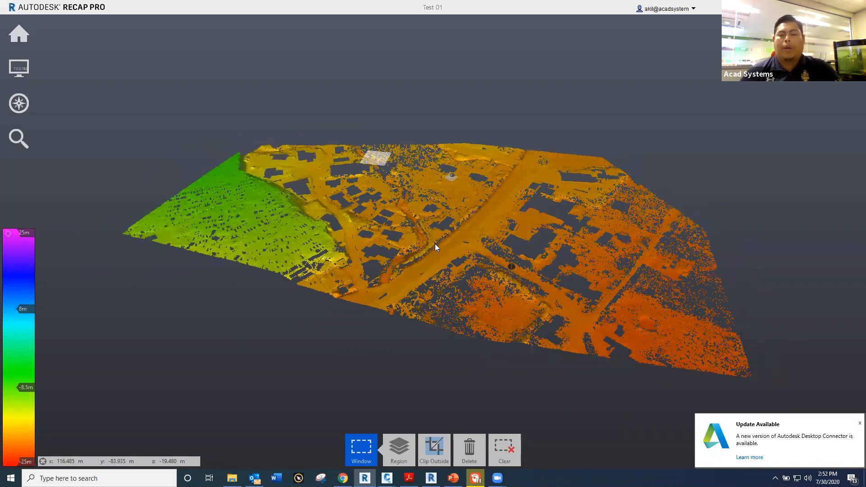
pyautogui.scroll(-1, 436, 245)
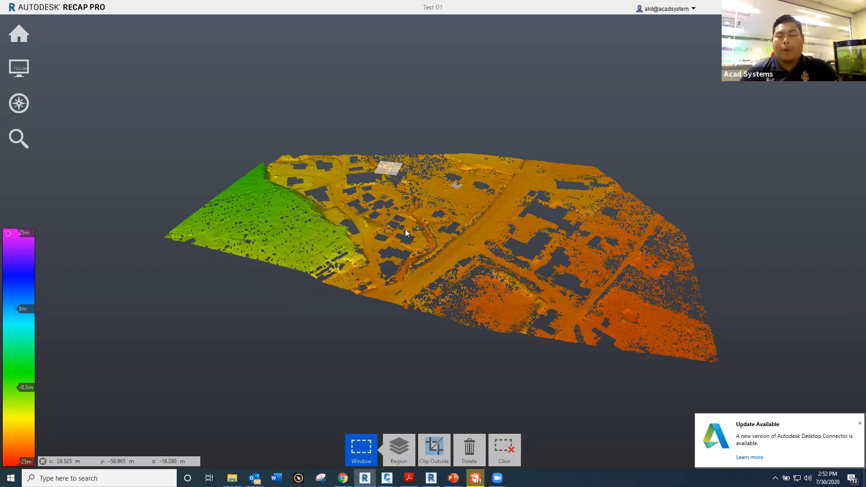
pyautogui.scroll(-1, 468, 240)
pyautogui.scroll(1, 467, 240)
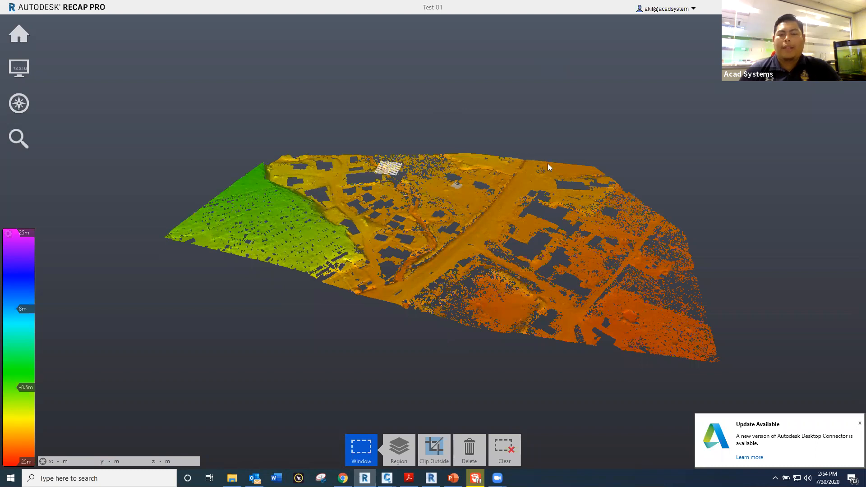
pyautogui.moveTo(364, 458)
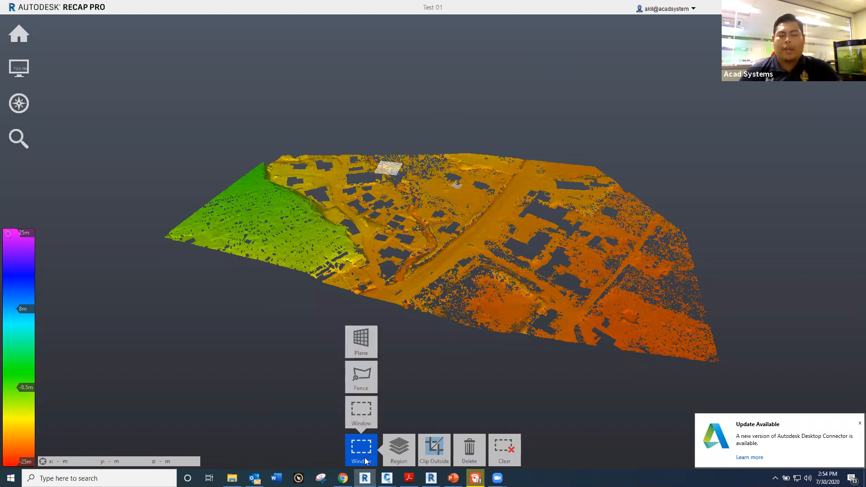
# - Switch to Chrome and open the Acad Systems New Helpdesk page from the Acad Systems website
pyautogui.moveTo(343, 478)
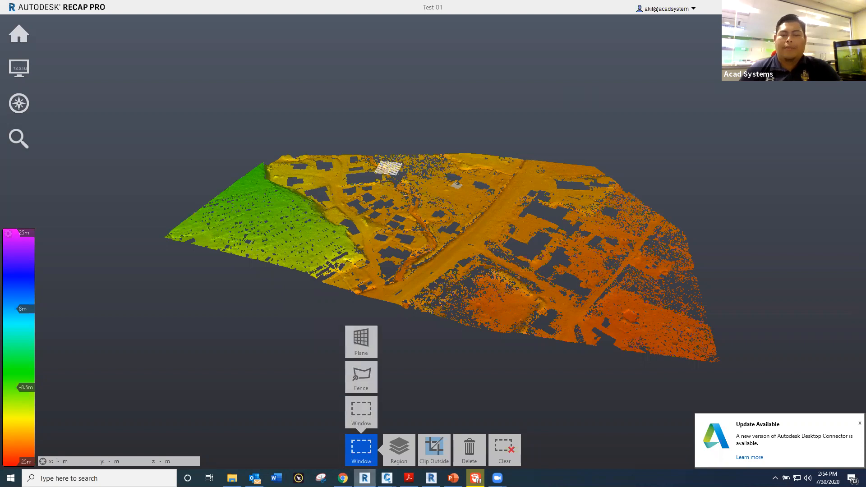
pyautogui.click(343, 479)
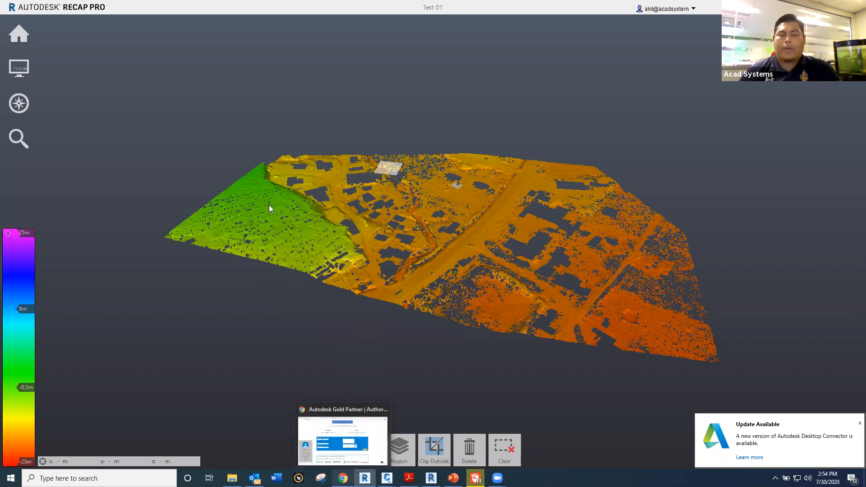
pyautogui.scroll(10, 195, 156)
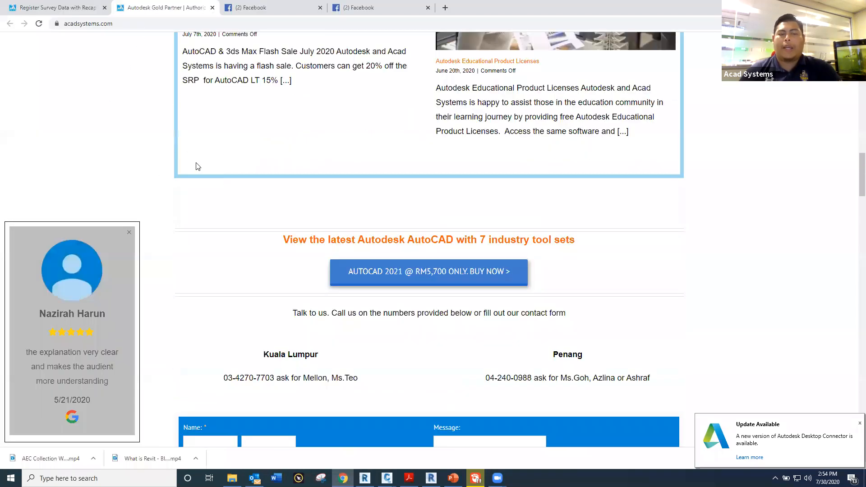
pyautogui.scroll(12, 413, 122)
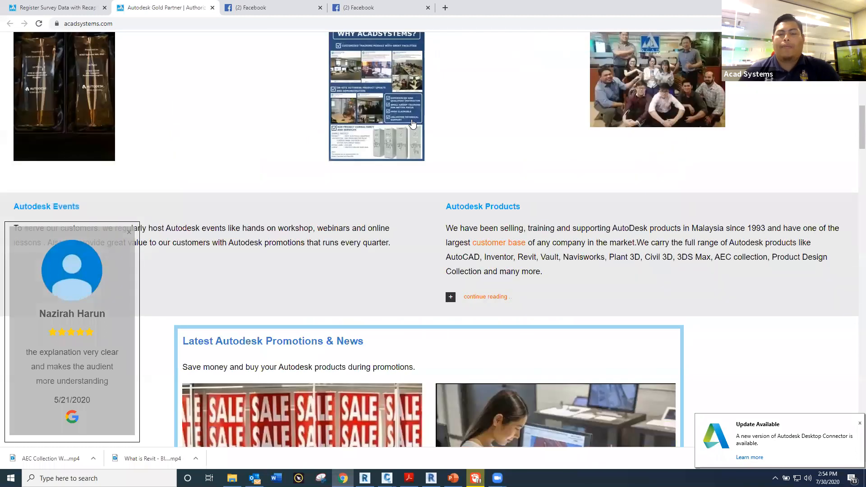
pyautogui.scroll(8, 412, 123)
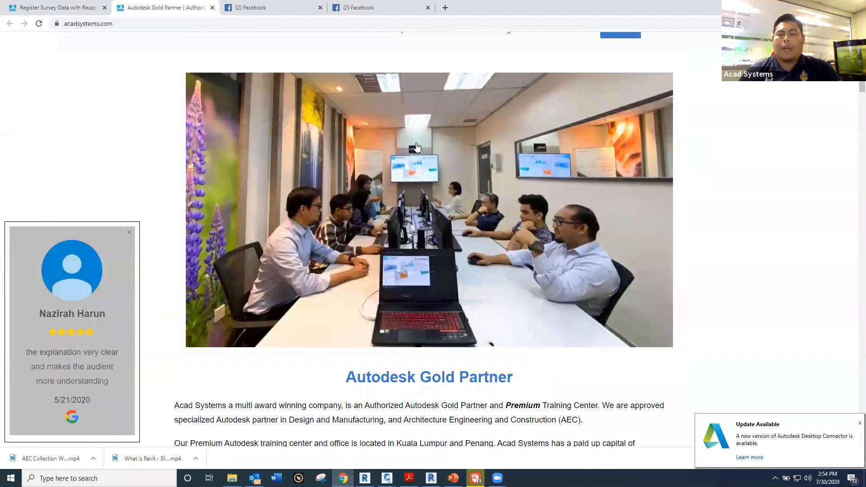
pyautogui.moveTo(415, 149)
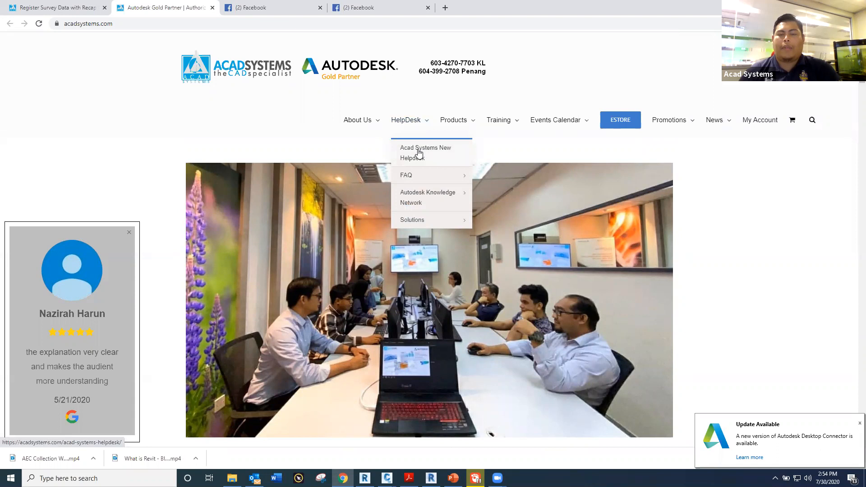
pyautogui.click(419, 154)
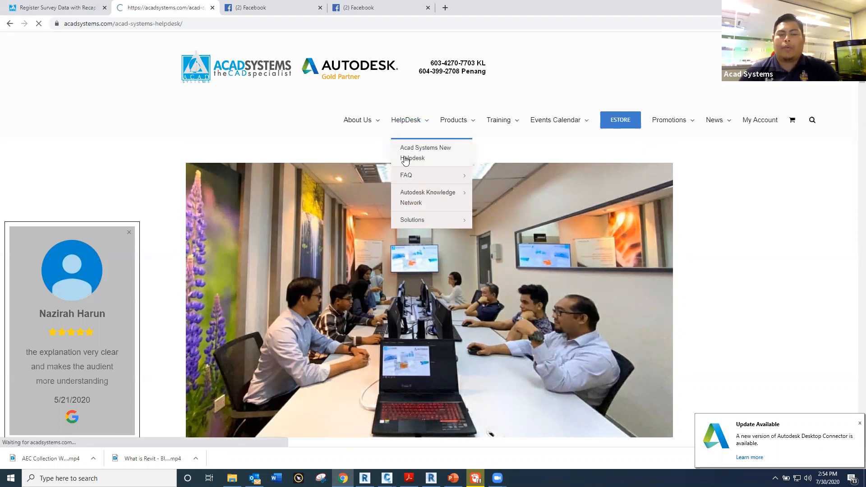
# - Fill in the requester's name and the company Acad Systems Sdn Bhd on the new ticket form using the saved autofill entry
pyautogui.scroll(-4, 371, 240)
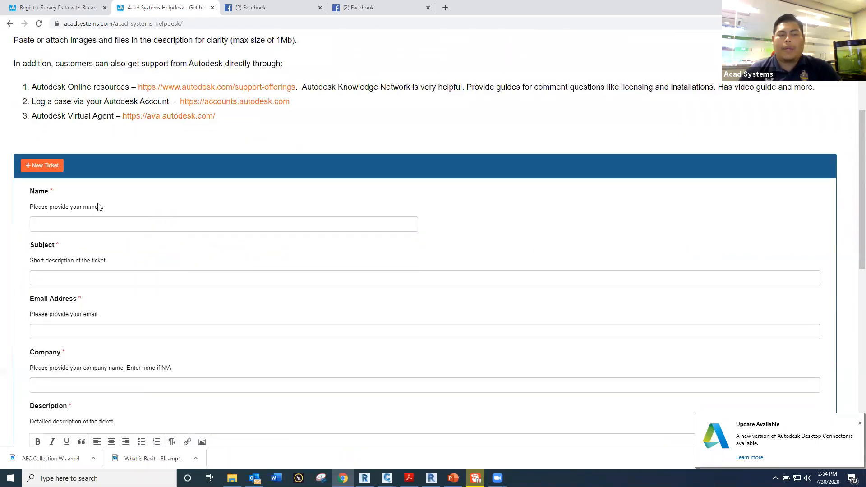
pyautogui.scroll(-2, 83, 141)
pyautogui.click(83, 141)
pyautogui.click(88, 164)
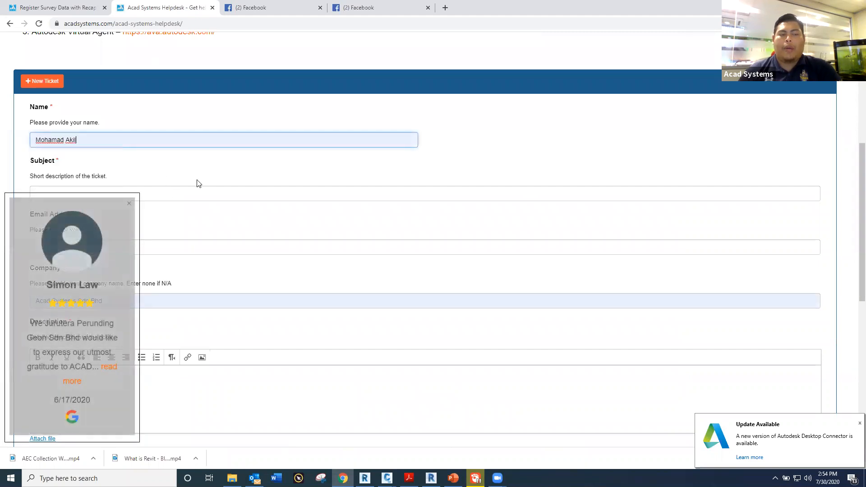
# - Enter "Import files error" as the ticket's subject
pyautogui.scroll(-2, 179, 180)
pyautogui.click(77, 107)
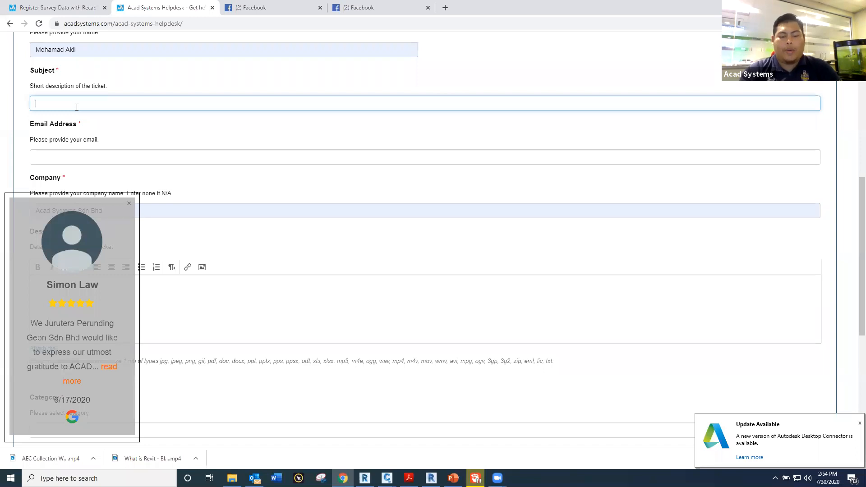
pyautogui.write('Impor')
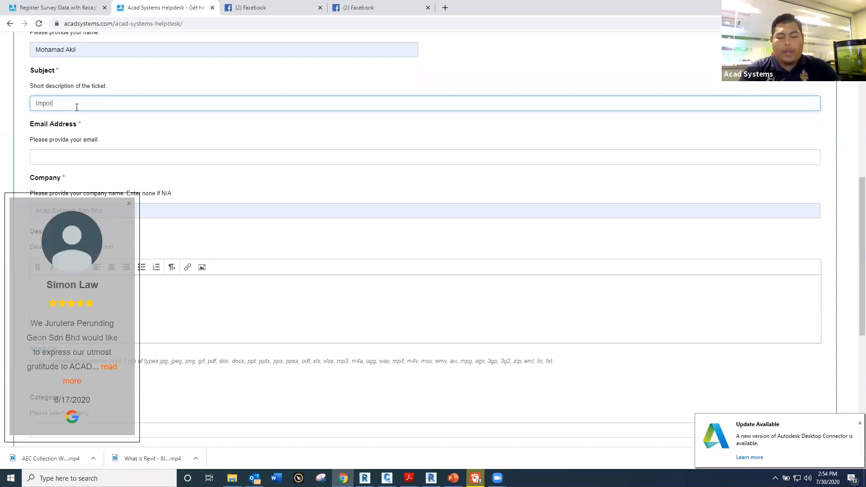
pyautogui.write('t files error')
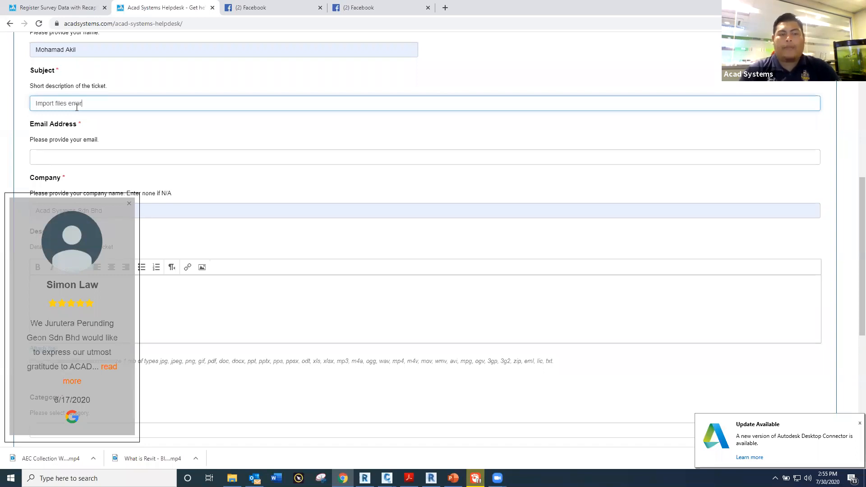
# - Go through the ticket's Email Address, Company and Description fields and its file attachment option, leaving the email and description blank
pyautogui.click(134, 158)
pyautogui.scroll(-2, 116, 147)
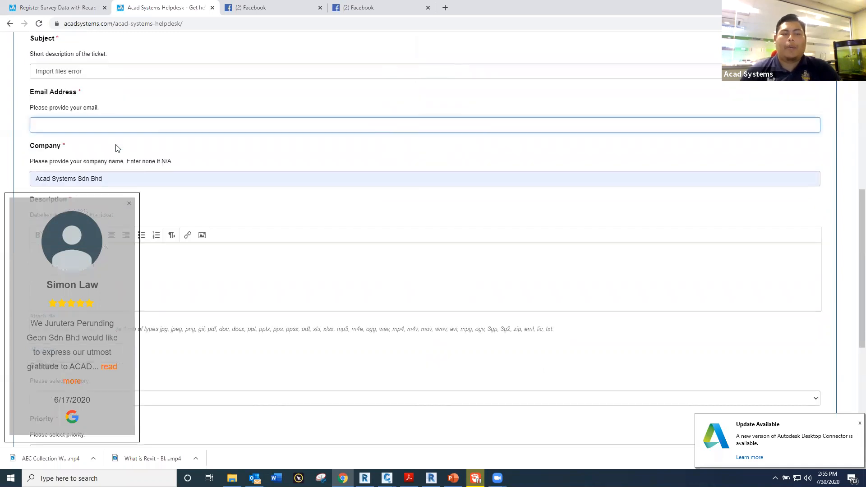
pyautogui.click(149, 199)
pyautogui.scroll(-2, 136, 135)
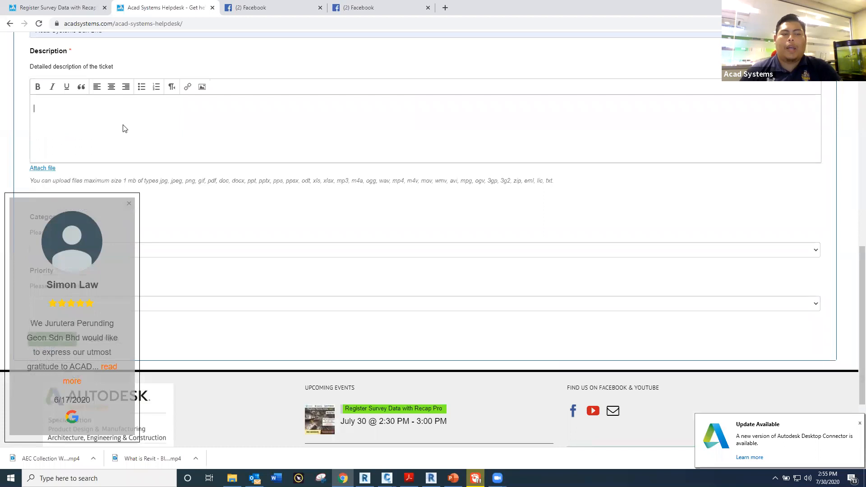
pyautogui.scroll(-2, 122, 128)
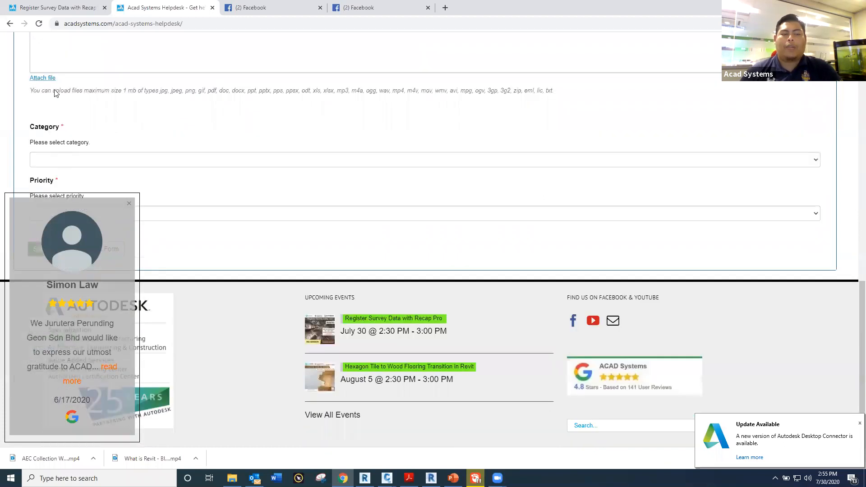
# - Look through the ticket's Category and Priority options without choosing any, and return to the helpdesk introduction
pyautogui.click(61, 161)
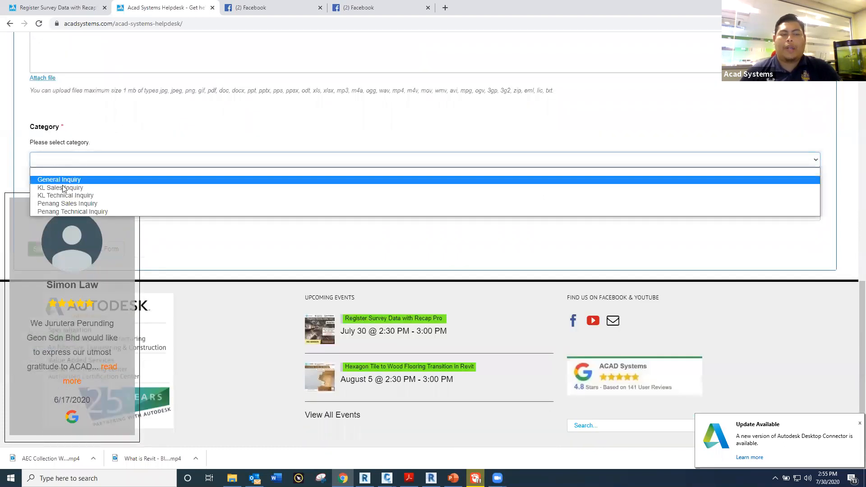
pyautogui.click(97, 116)
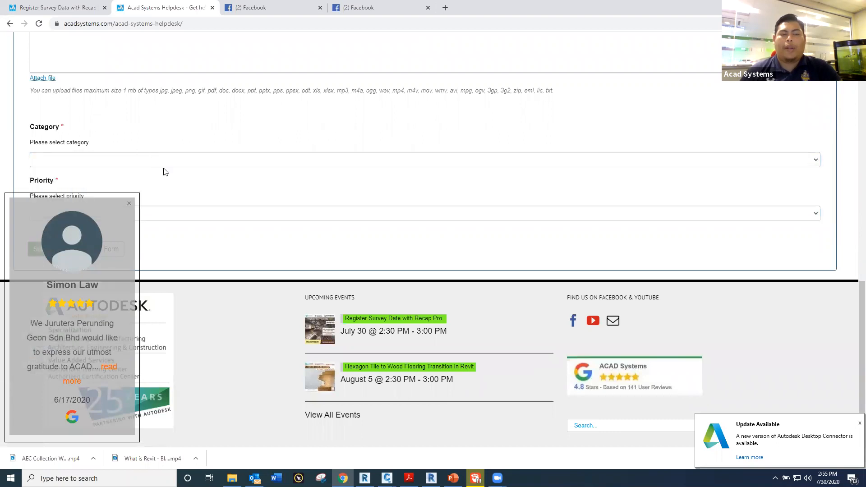
pyautogui.click(153, 213)
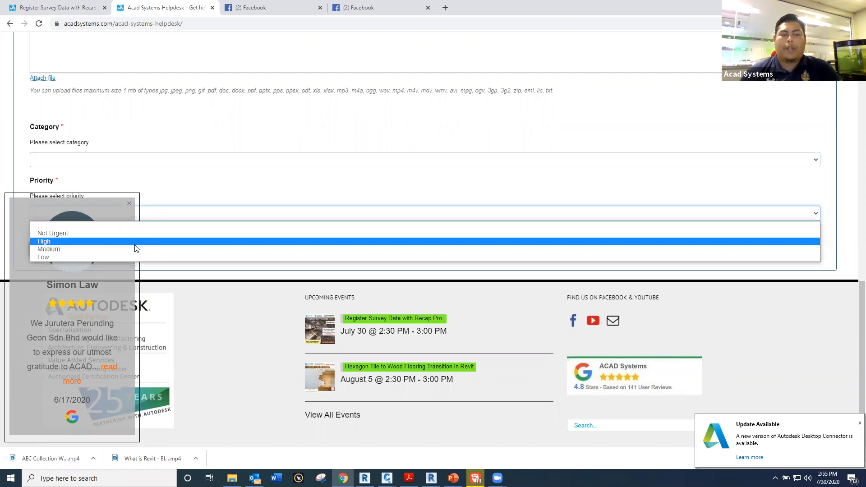
pyautogui.click(212, 197)
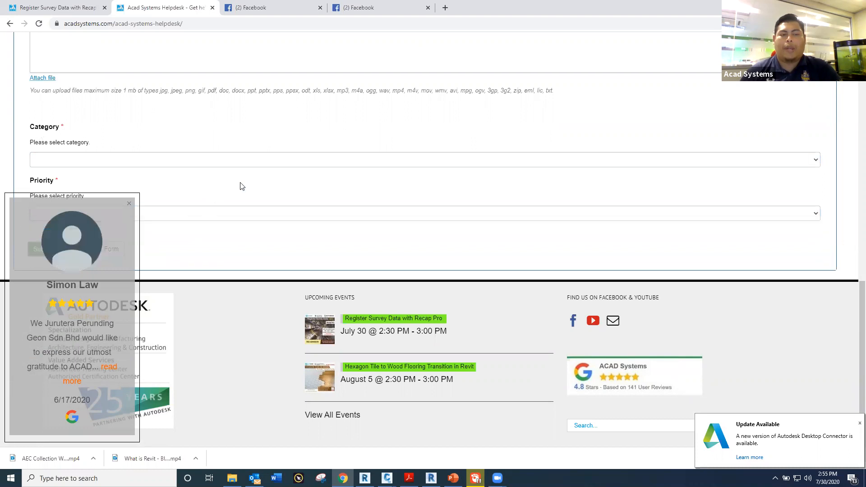
pyautogui.scroll(6, 247, 171)
pyautogui.scroll(5, 360, 166)
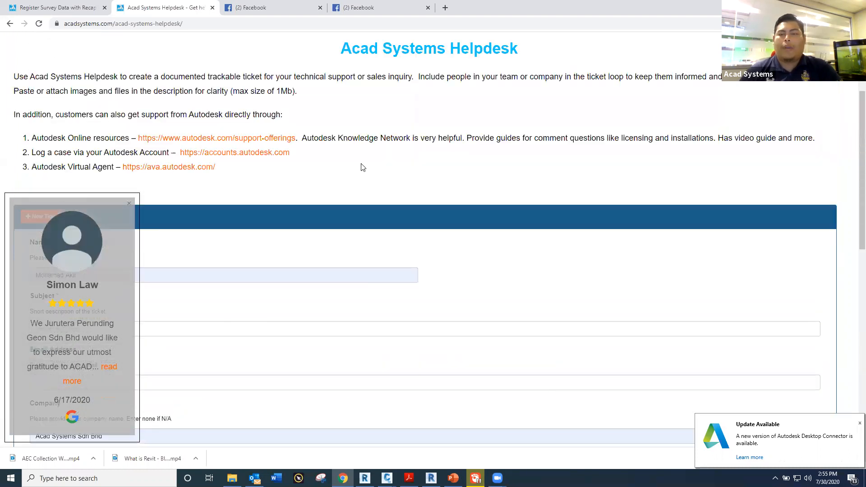